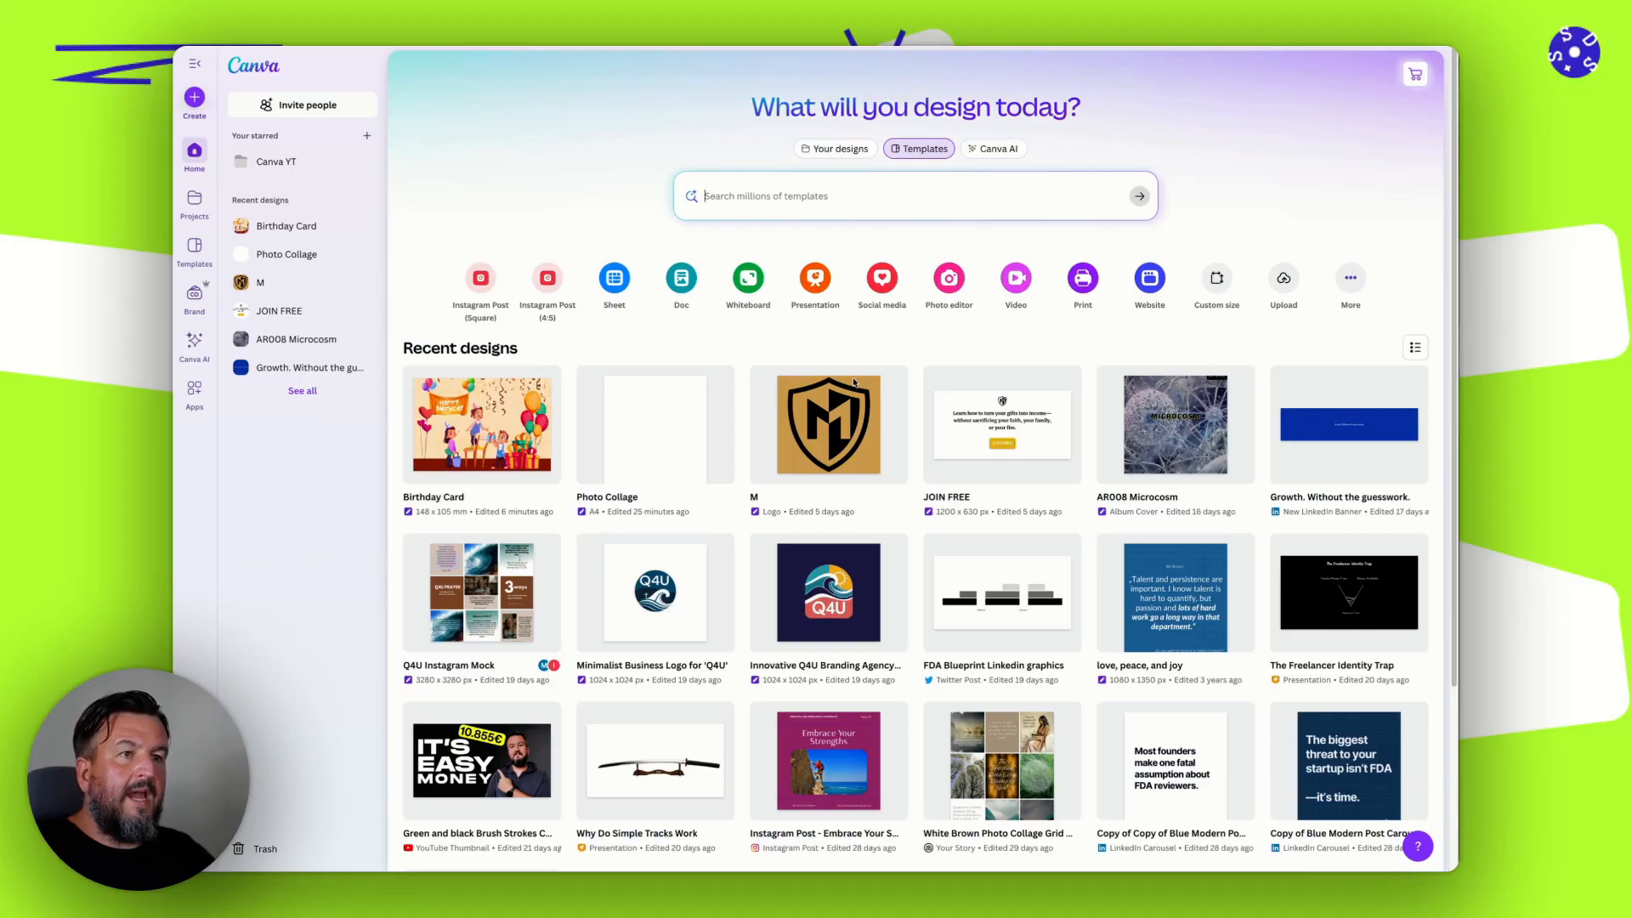
Open a private browser window and load canva.com in it.
{"action": "key", "text": "ctrl+shift+n"}
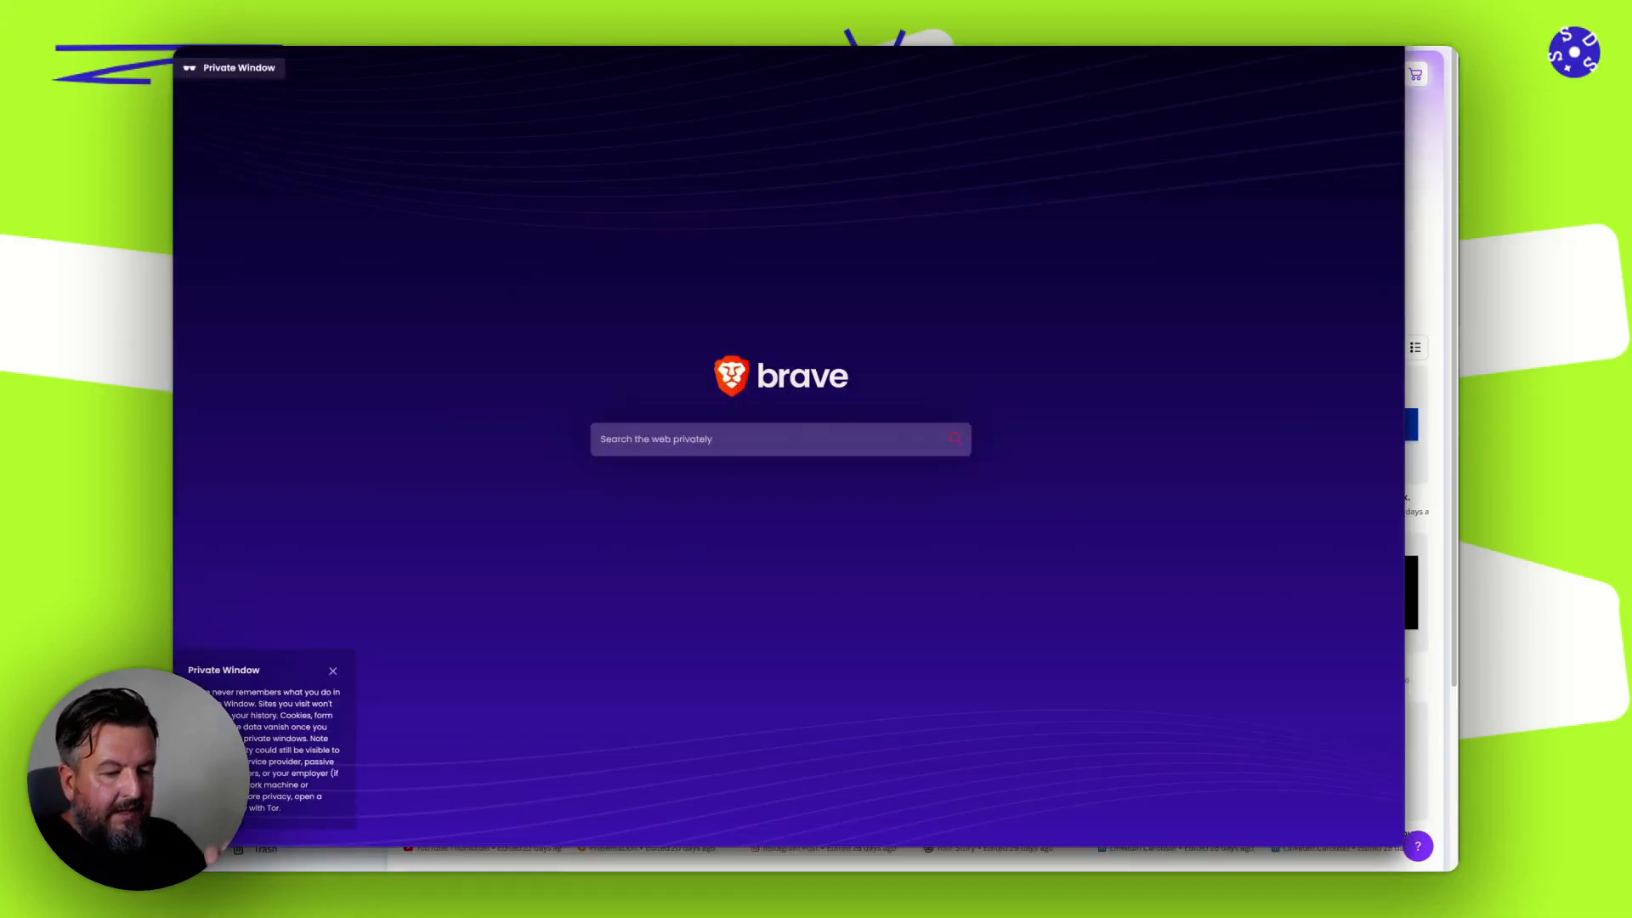
{"action": "type", "text": "canva.com"}
{"action": "key", "text": "Return"}
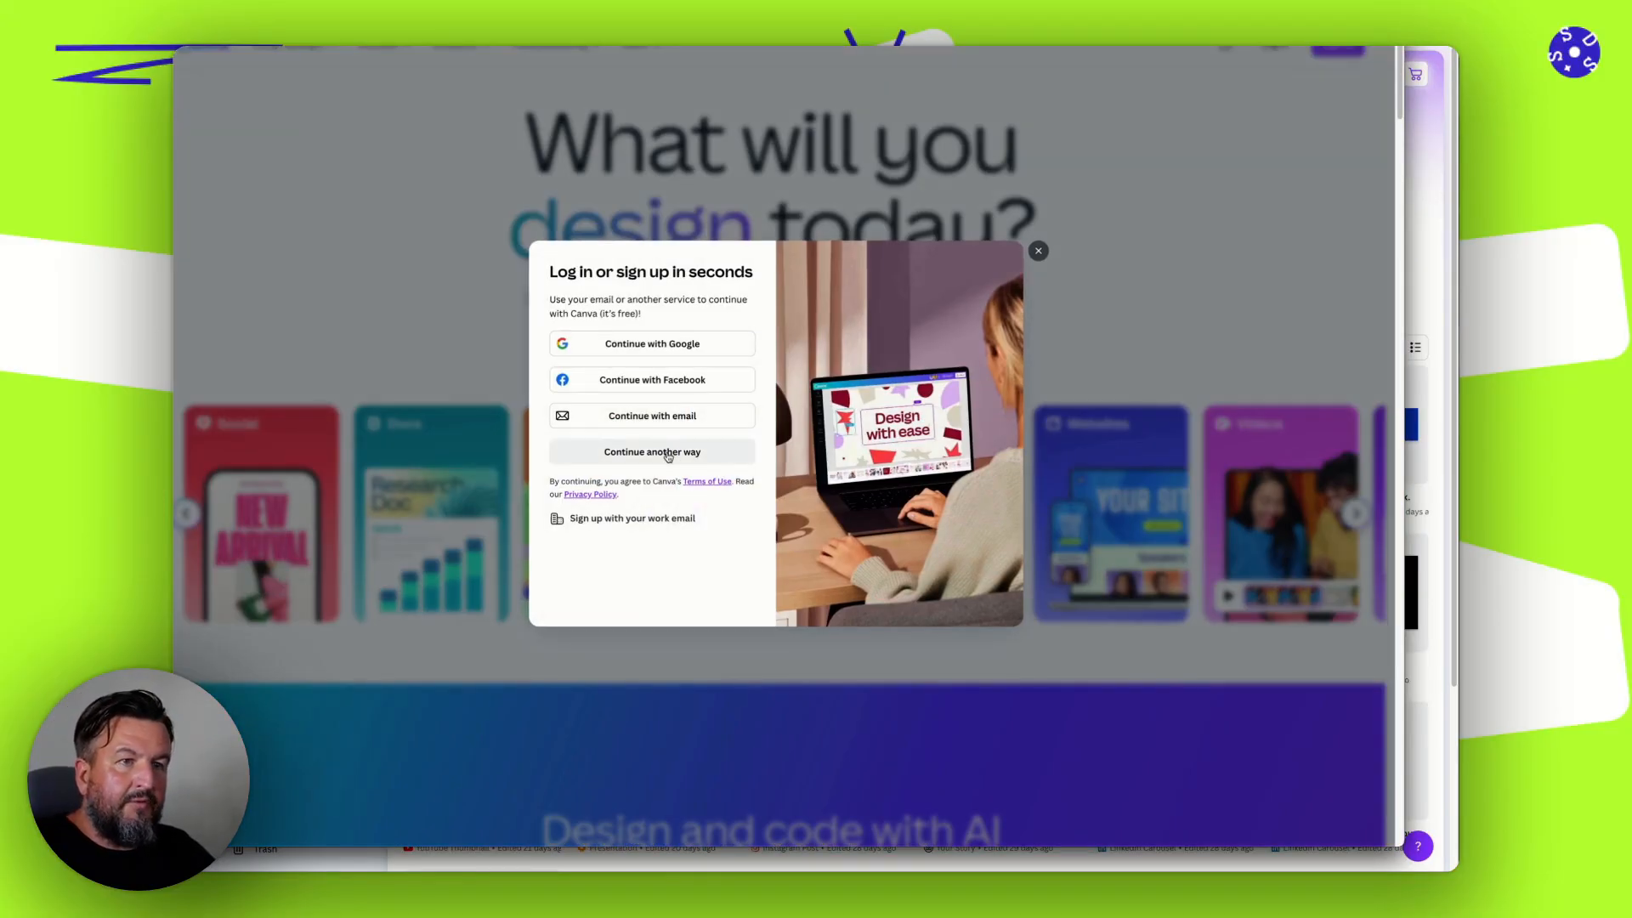
Look at the email sign-up option, return to the list of sign-up methods and dismiss the dialog.
{"action": "left_click", "coordinate": [655, 420]}
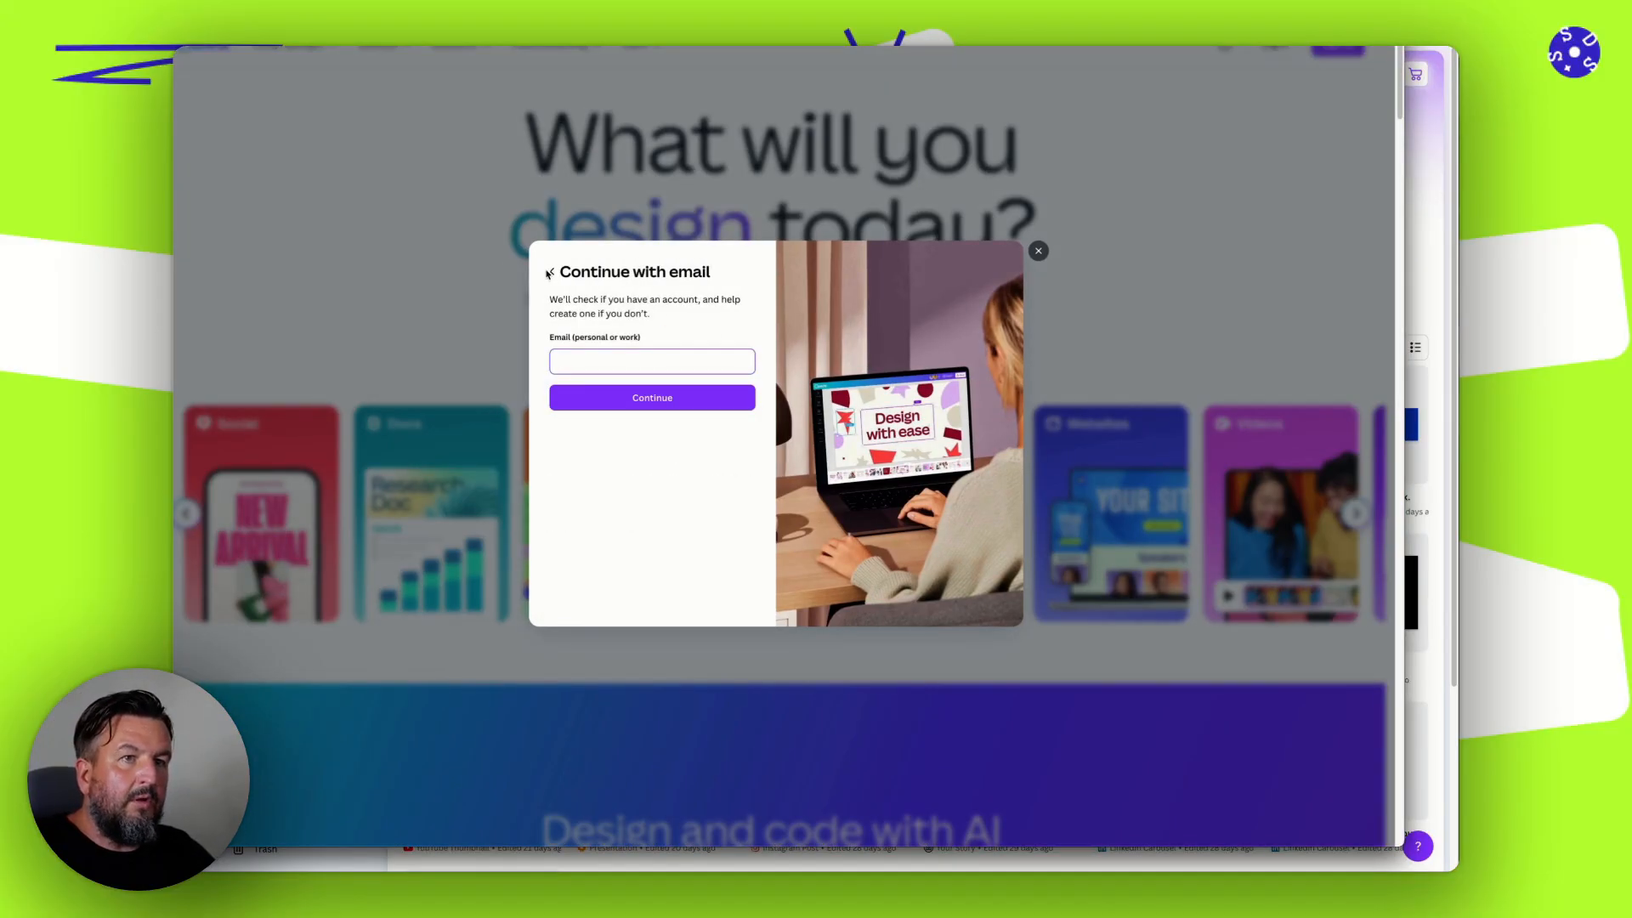
{"action": "left_click", "coordinate": [548, 273]}
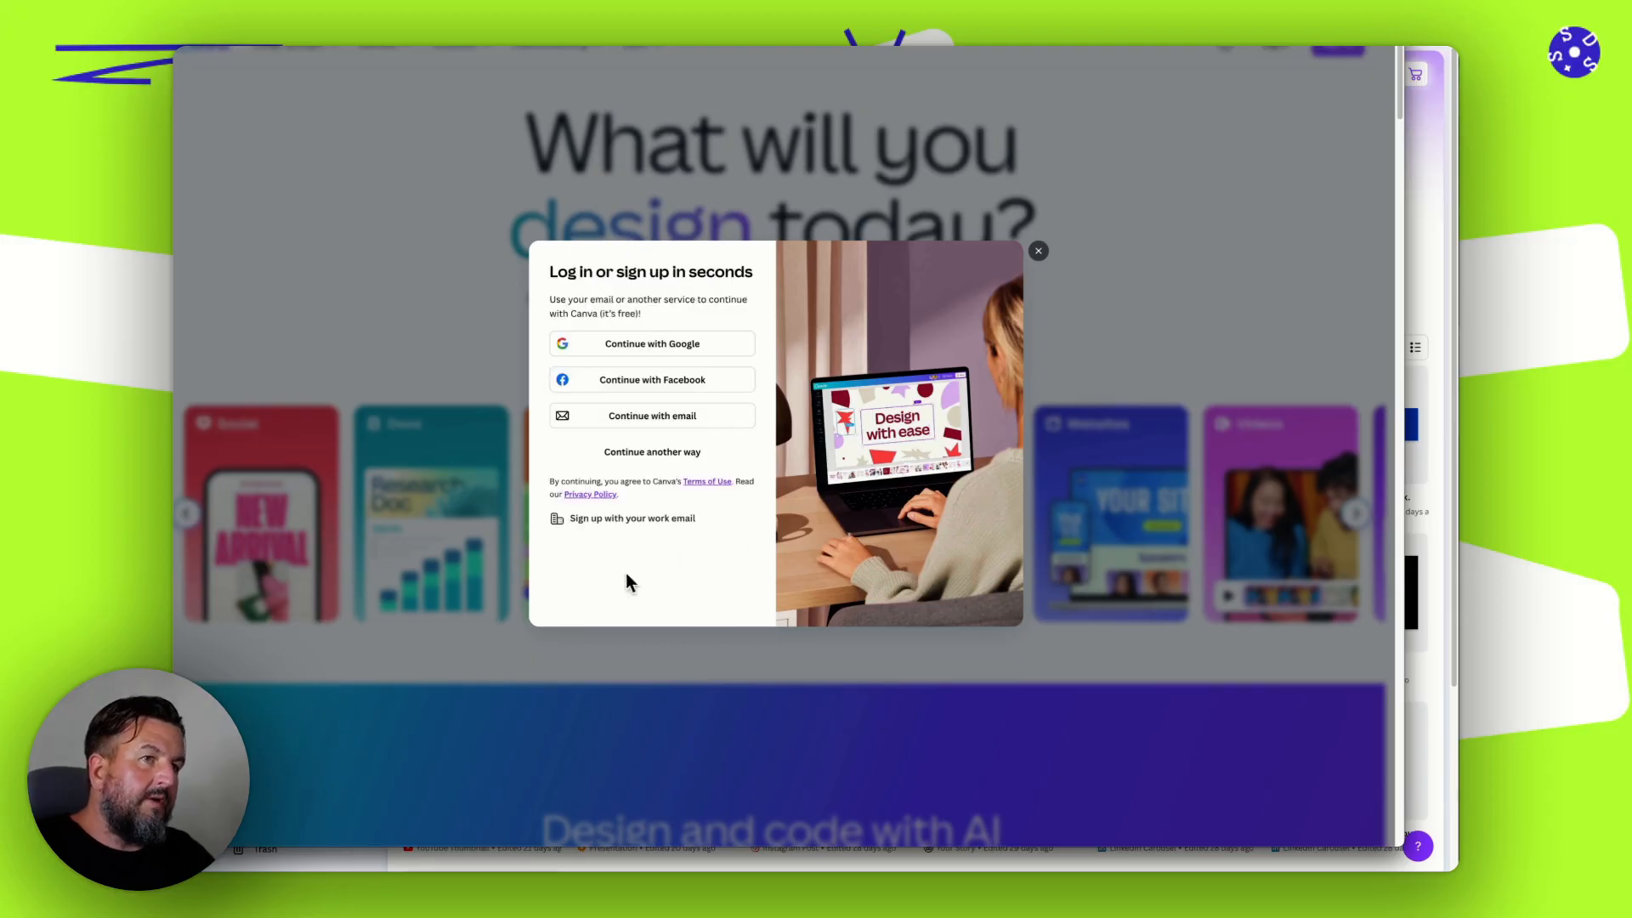
{"action": "left_click", "coordinate": [1037, 252]}
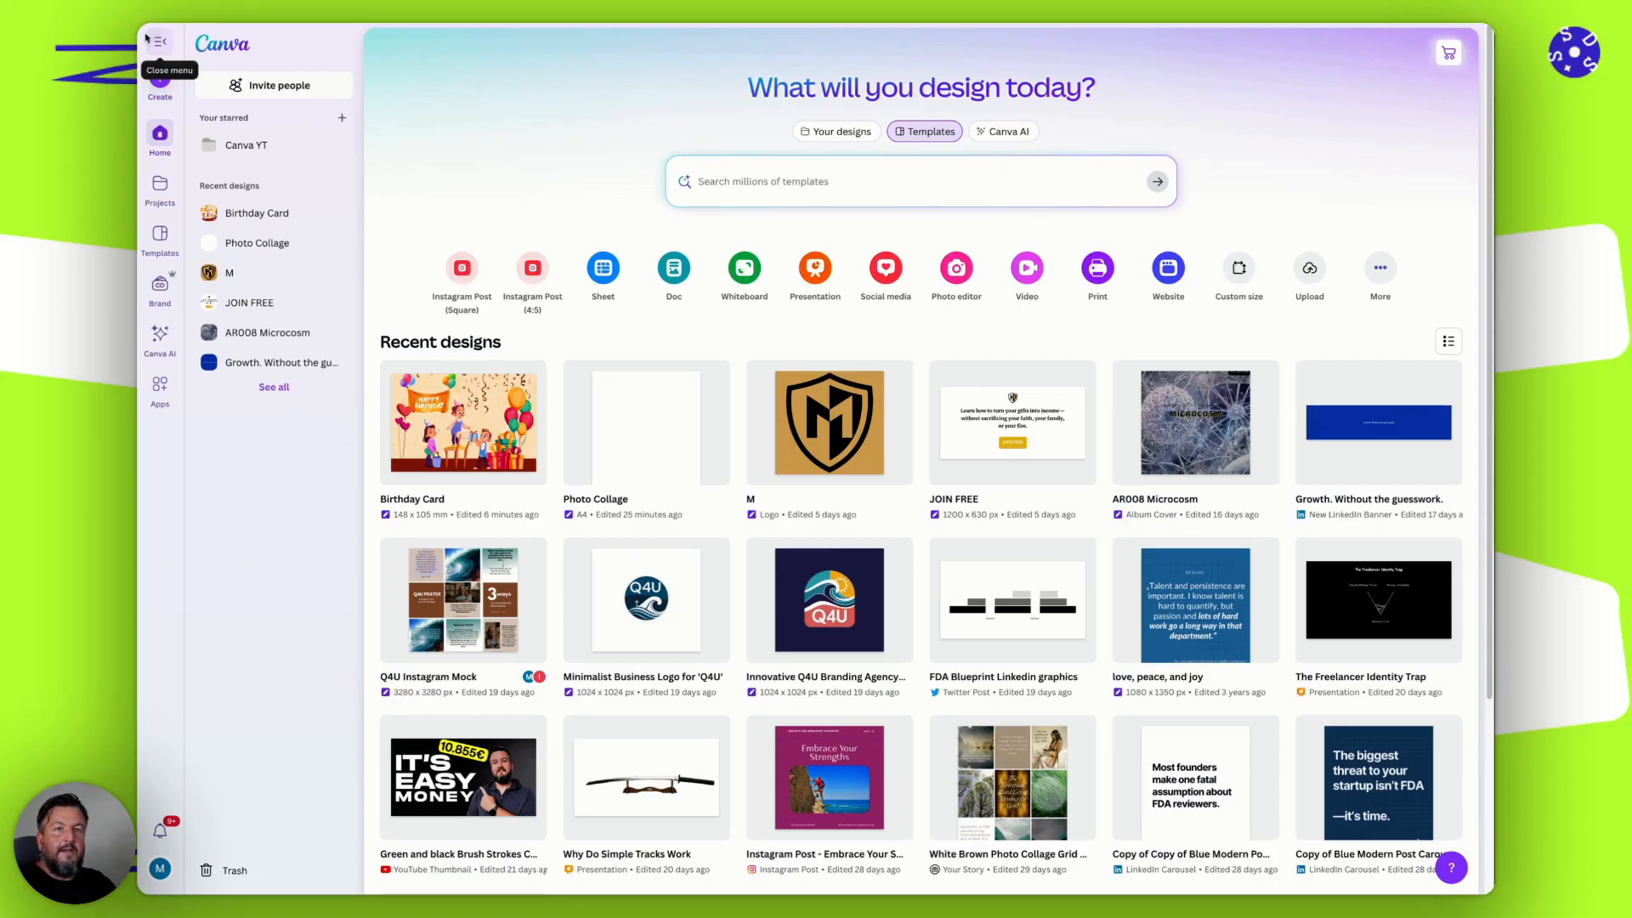
Look through the recent designs on the signed-in Canva home page and return to the beginning of the list.
{"action": "scroll", "coordinate": [835, 438], "scroll_direction": "down", "scroll_amount": 15}
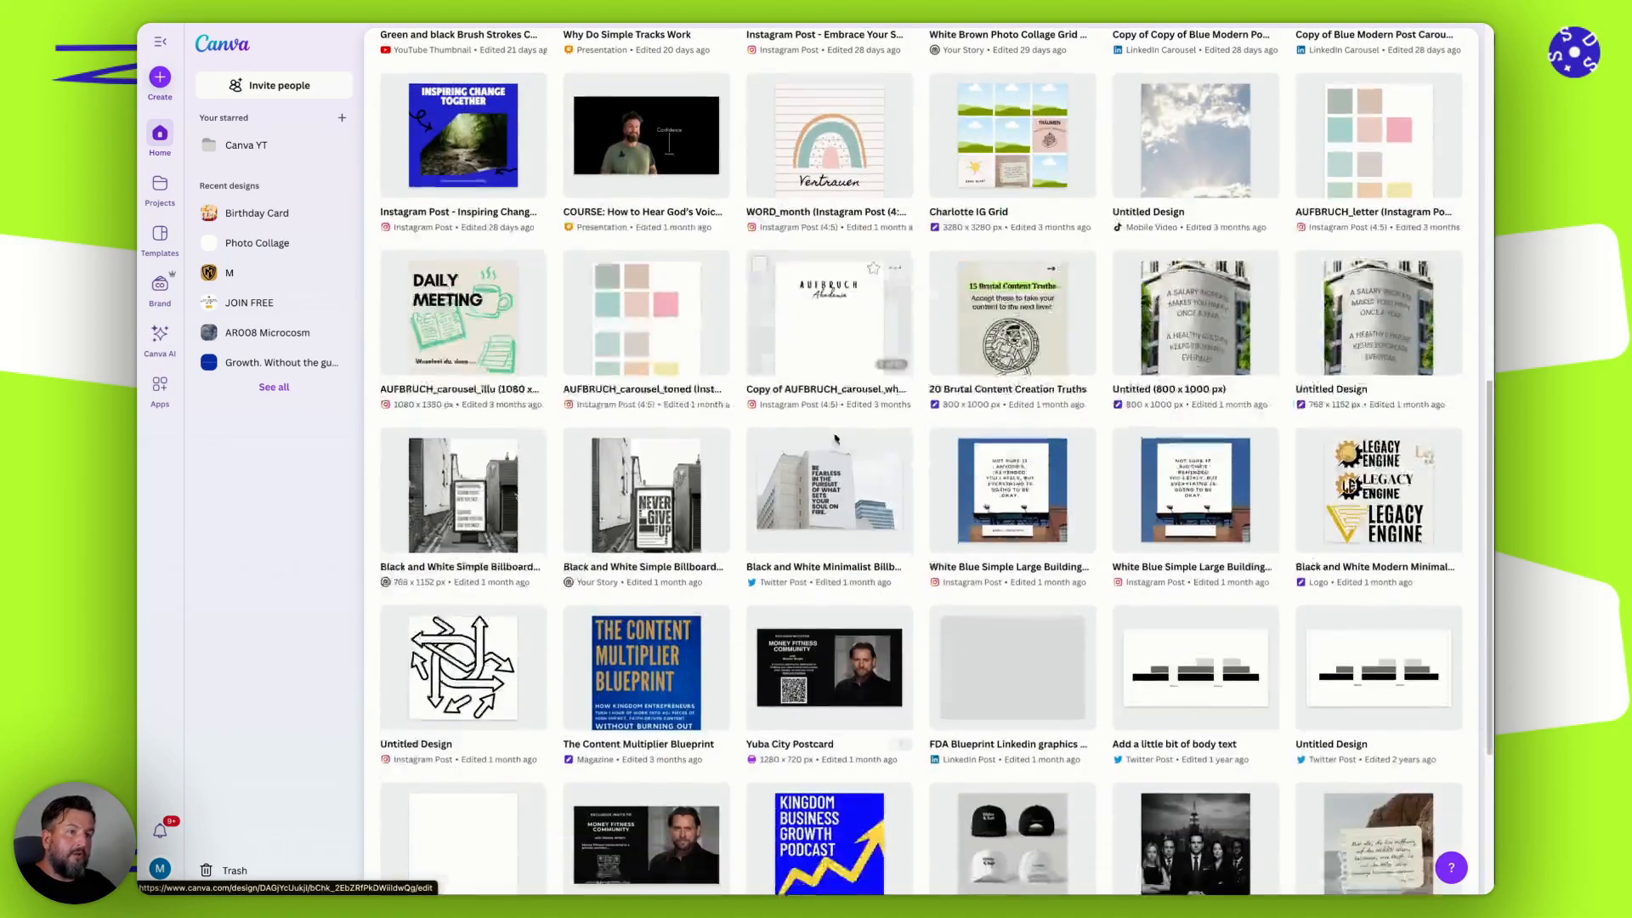
{"action": "scroll", "coordinate": [836, 437], "scroll_direction": "down", "scroll_amount": 15}
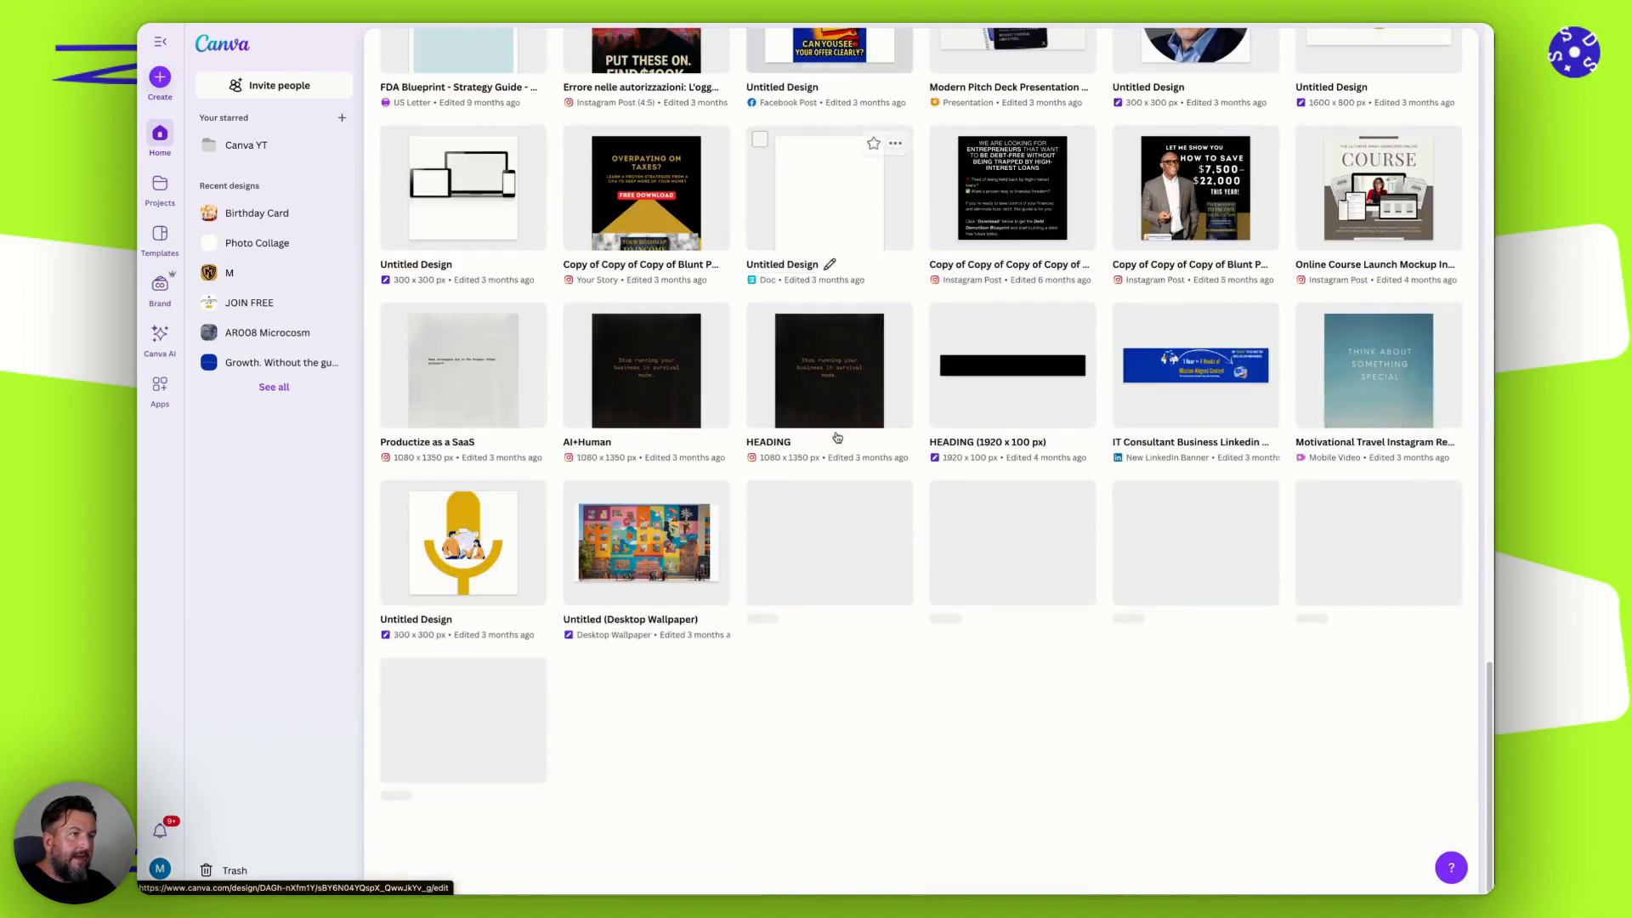
{"action": "scroll", "coordinate": [837, 429], "scroll_direction": "up", "scroll_amount": 20}
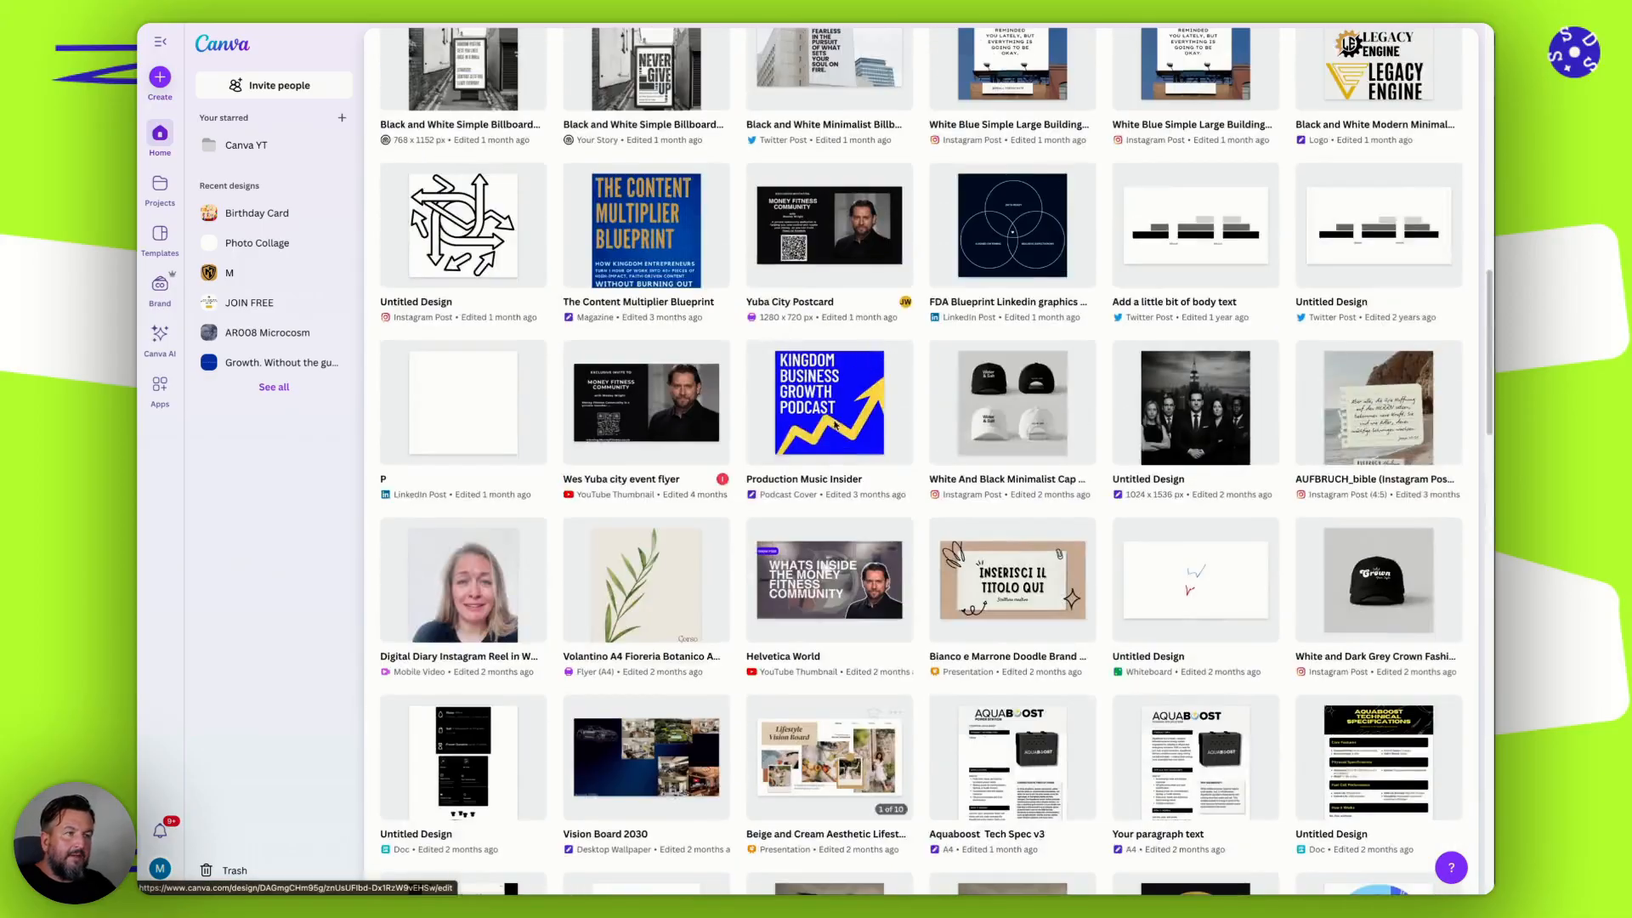
{"action": "scroll", "coordinate": [833, 425], "scroll_direction": "up", "scroll_amount": 3}
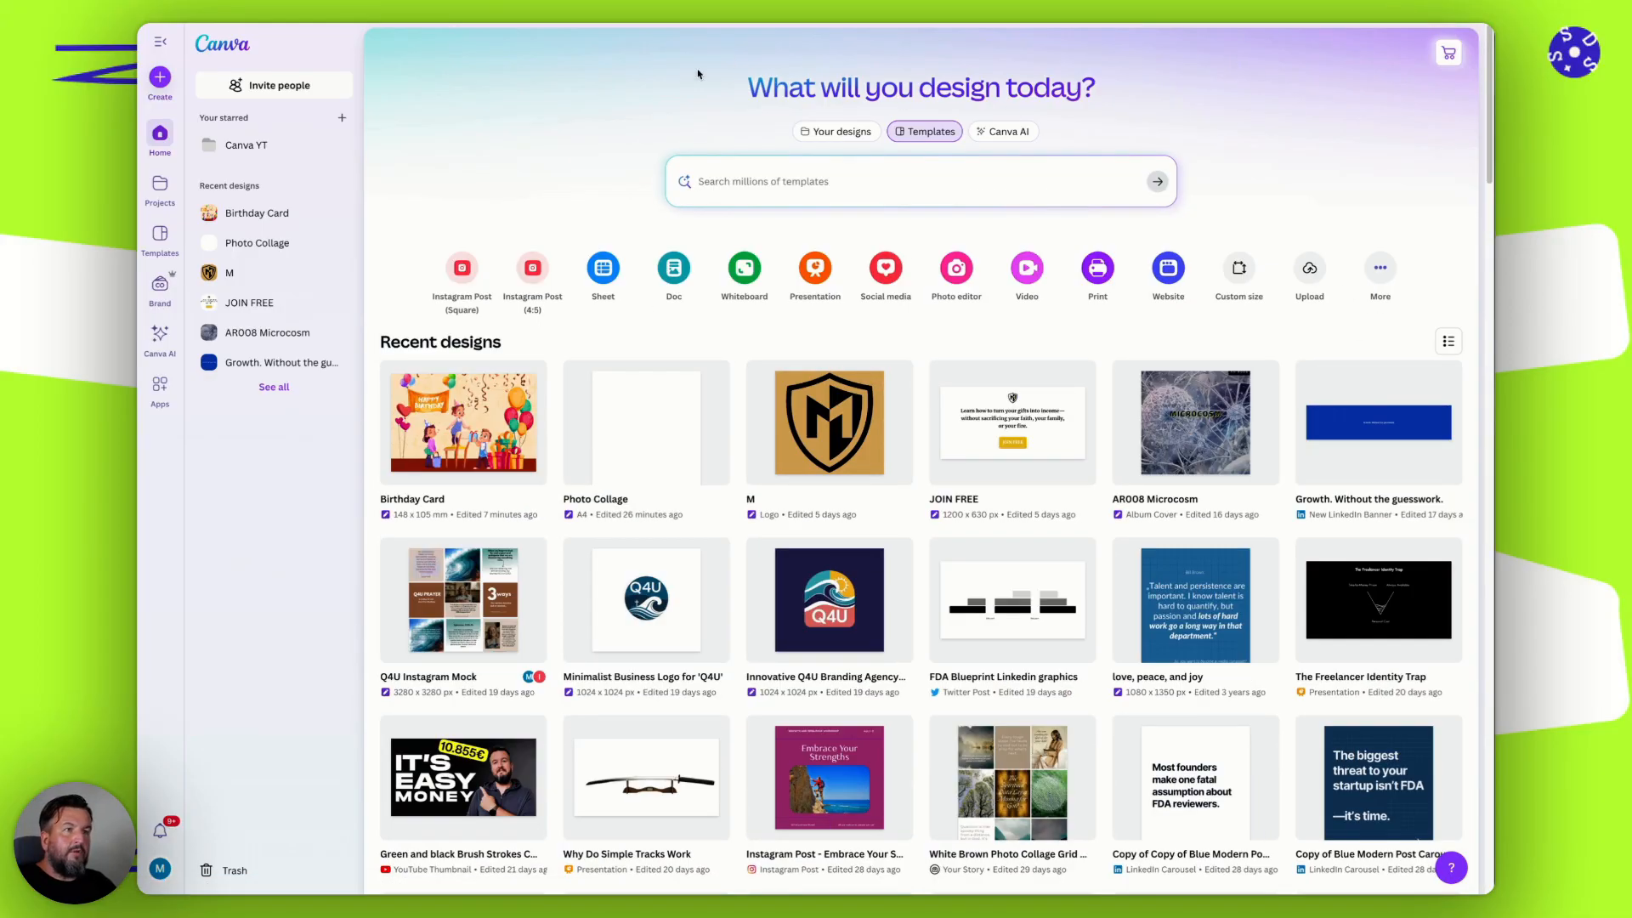
Compare the home search modes: Templates, Your designs and Canva AI.
{"action": "left_click", "coordinate": [793, 182]}
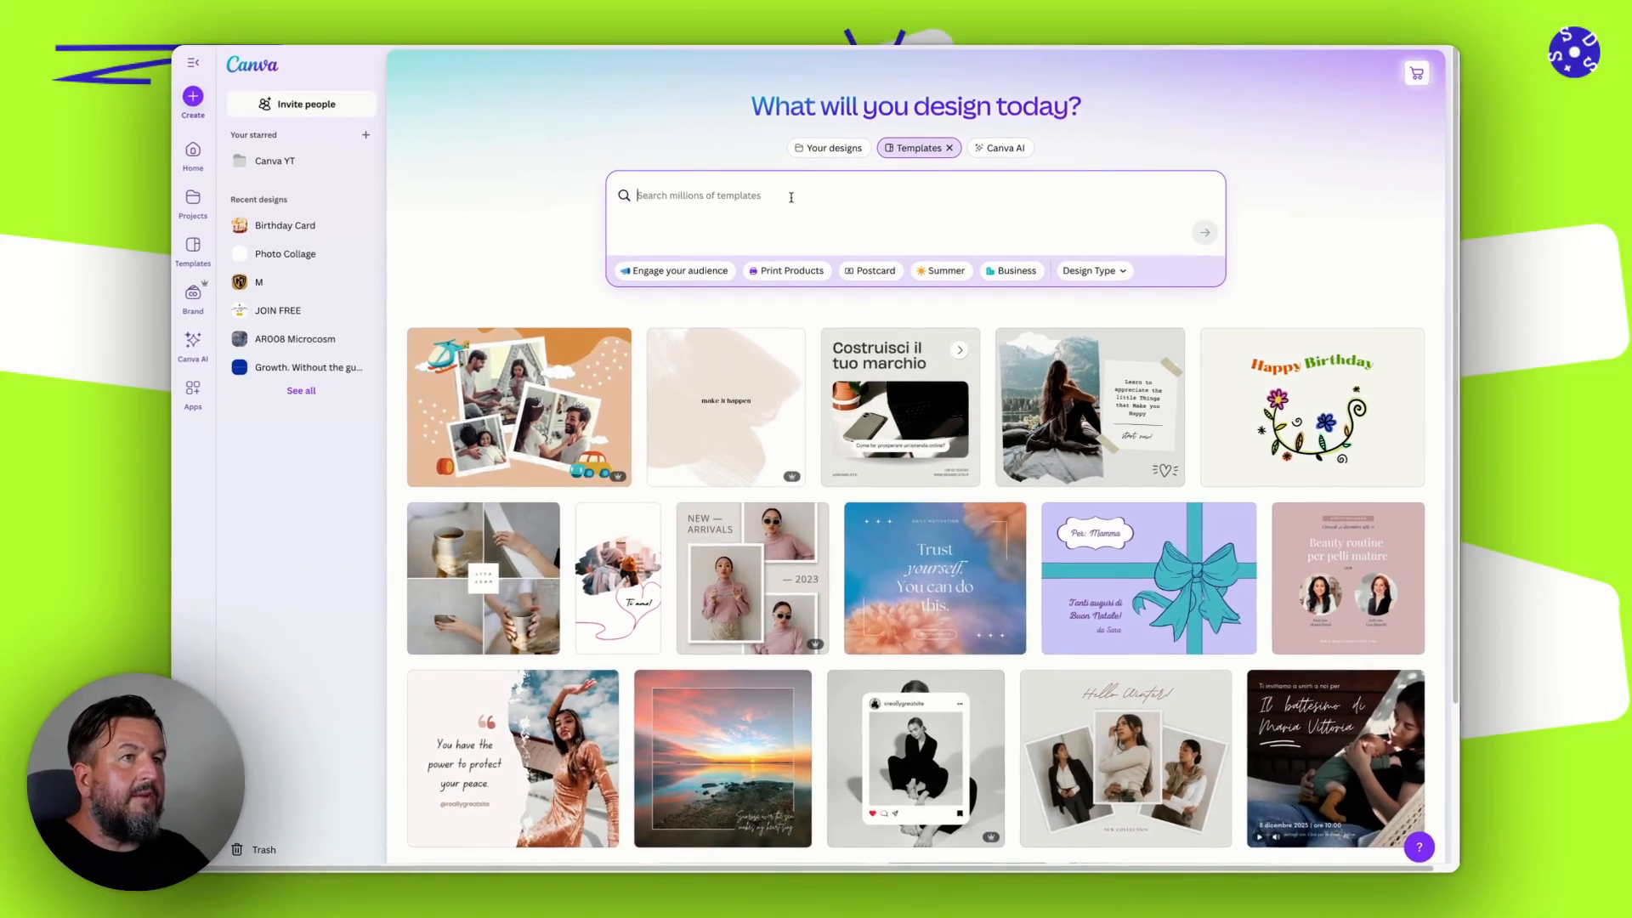
{"action": "left_click", "coordinate": [863, 132]}
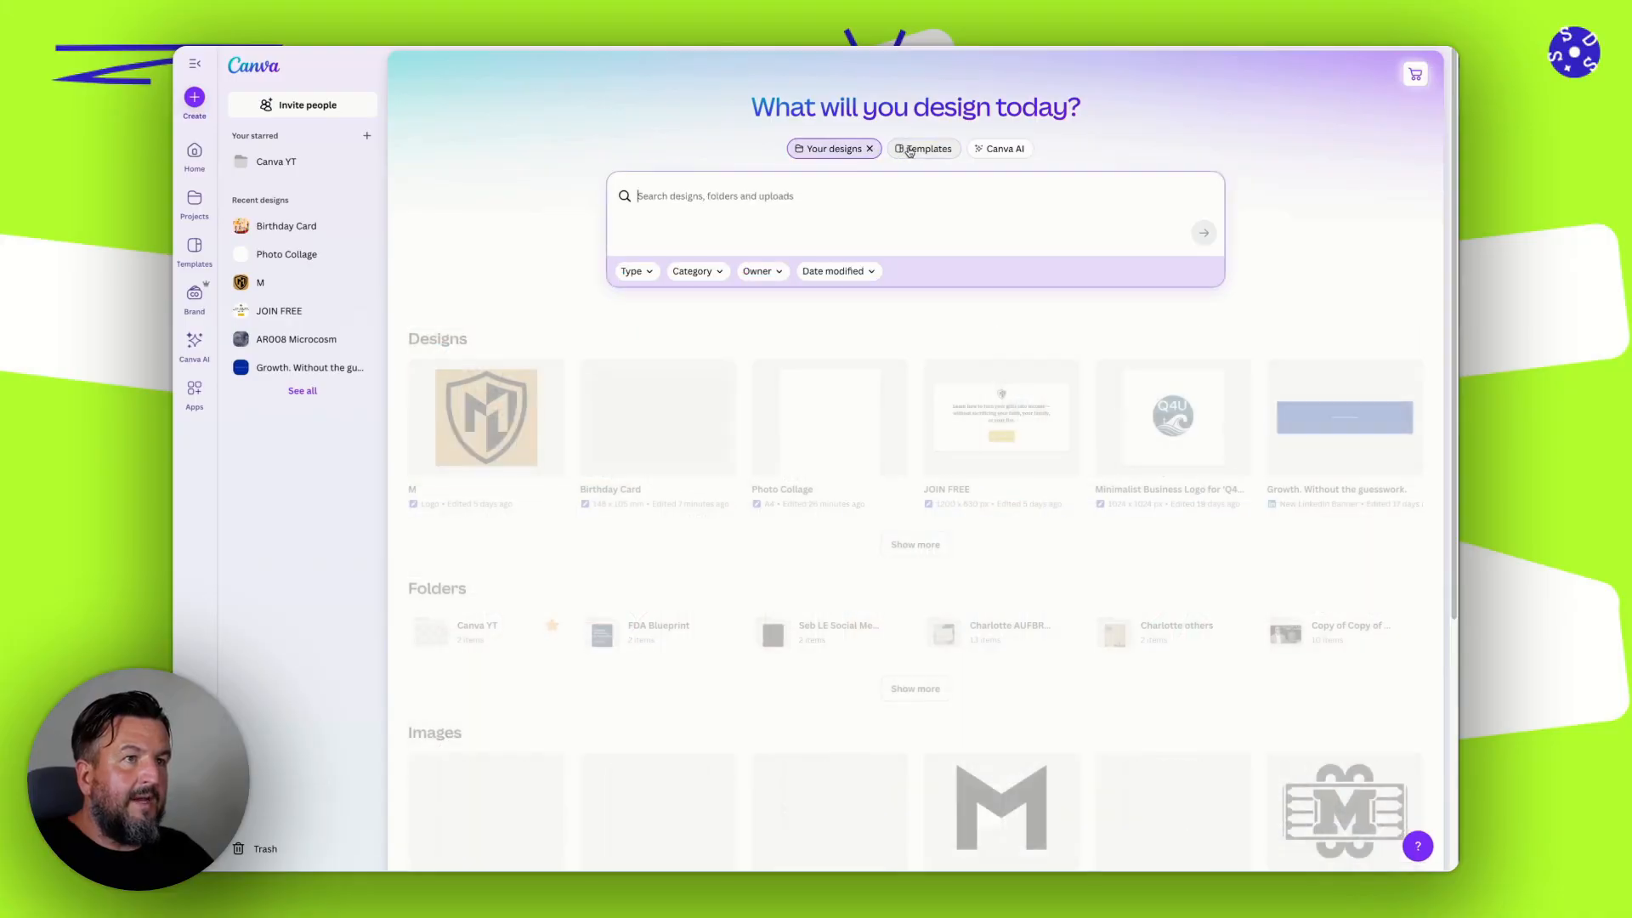
{"action": "left_click", "coordinate": [1001, 149]}
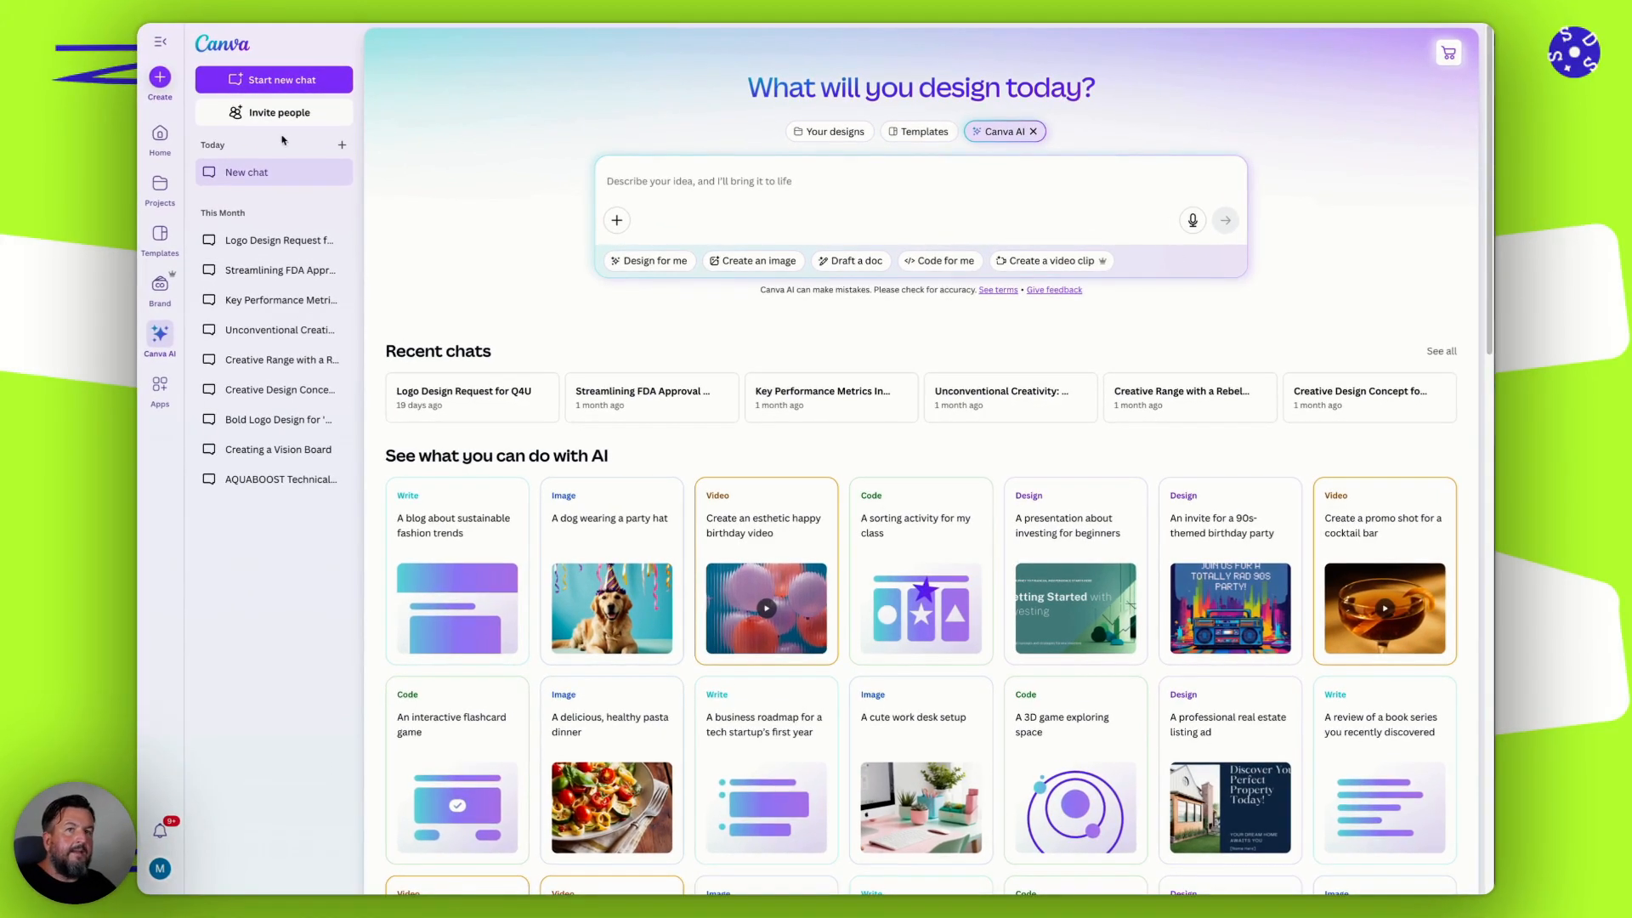
Browse the folders, designs and images in Projects and view the options for adding new items.
{"action": "left_click", "coordinate": [160, 133]}
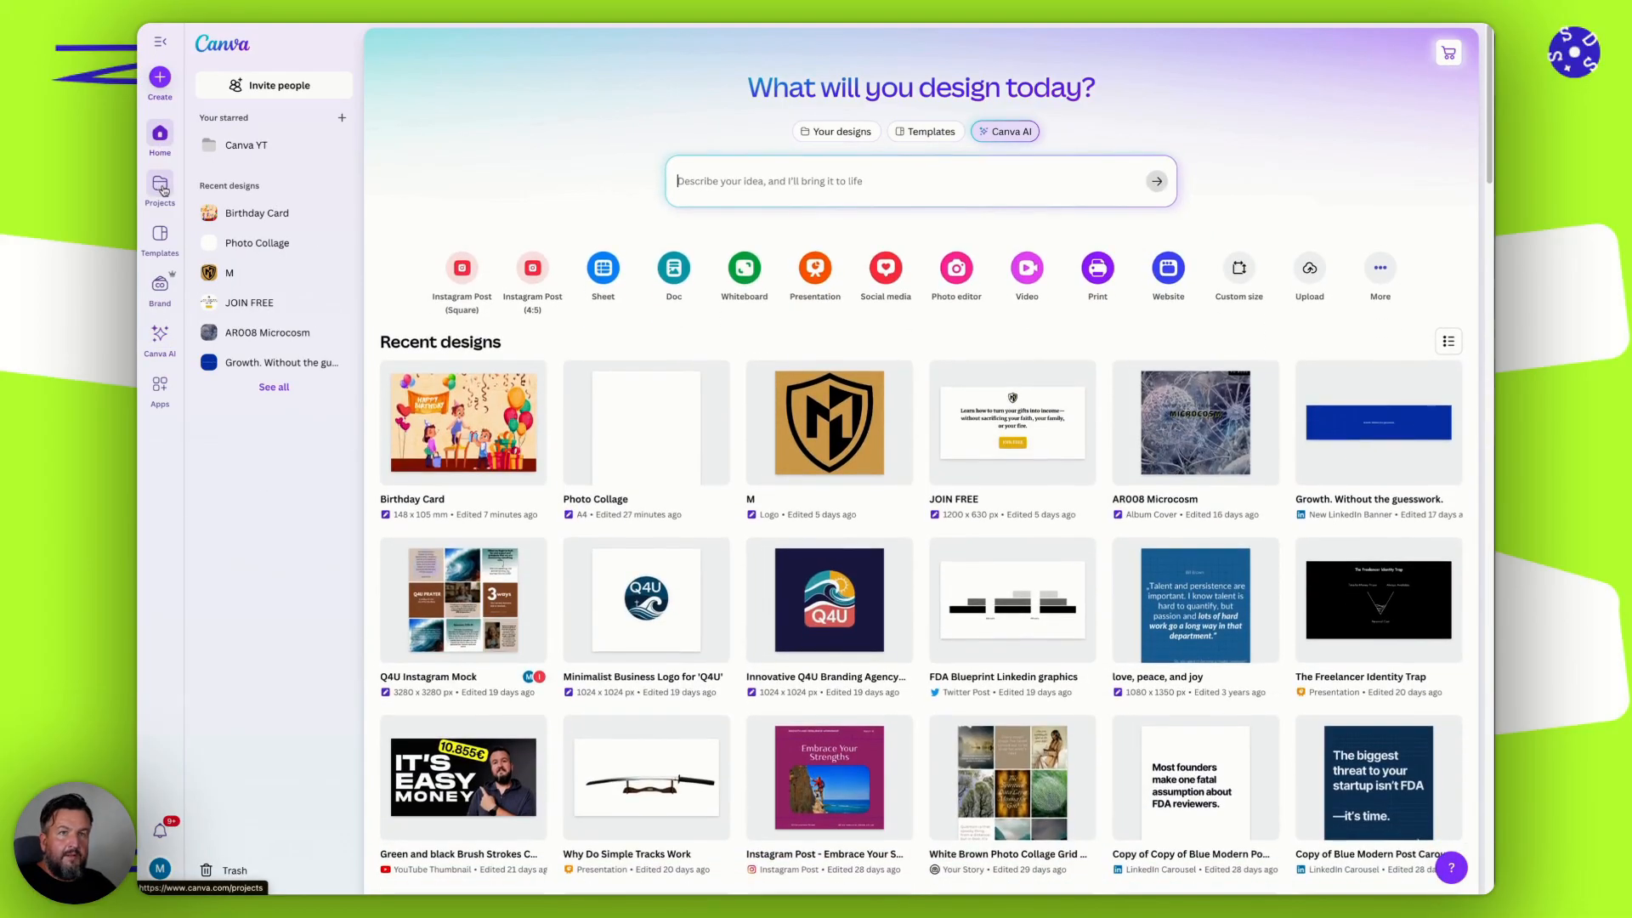
{"action": "left_click", "coordinate": [163, 188]}
{"action": "scroll", "coordinate": [1035, 474], "scroll_direction": "down", "scroll_amount": 6}
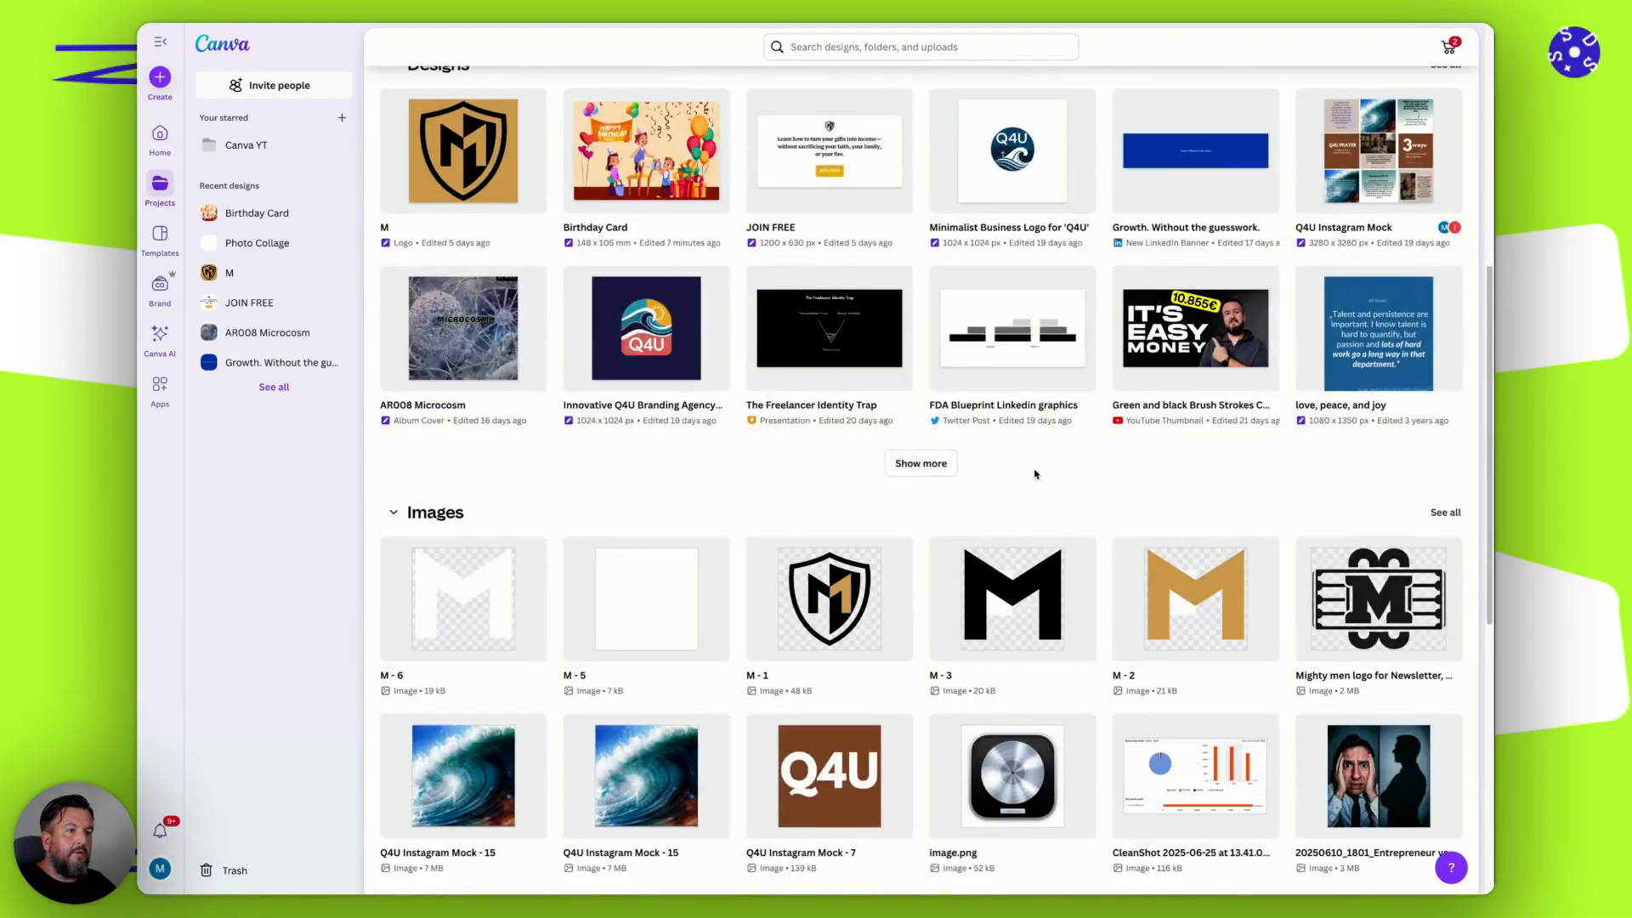
{"action": "scroll", "coordinate": [1035, 474], "scroll_direction": "up", "scroll_amount": 6}
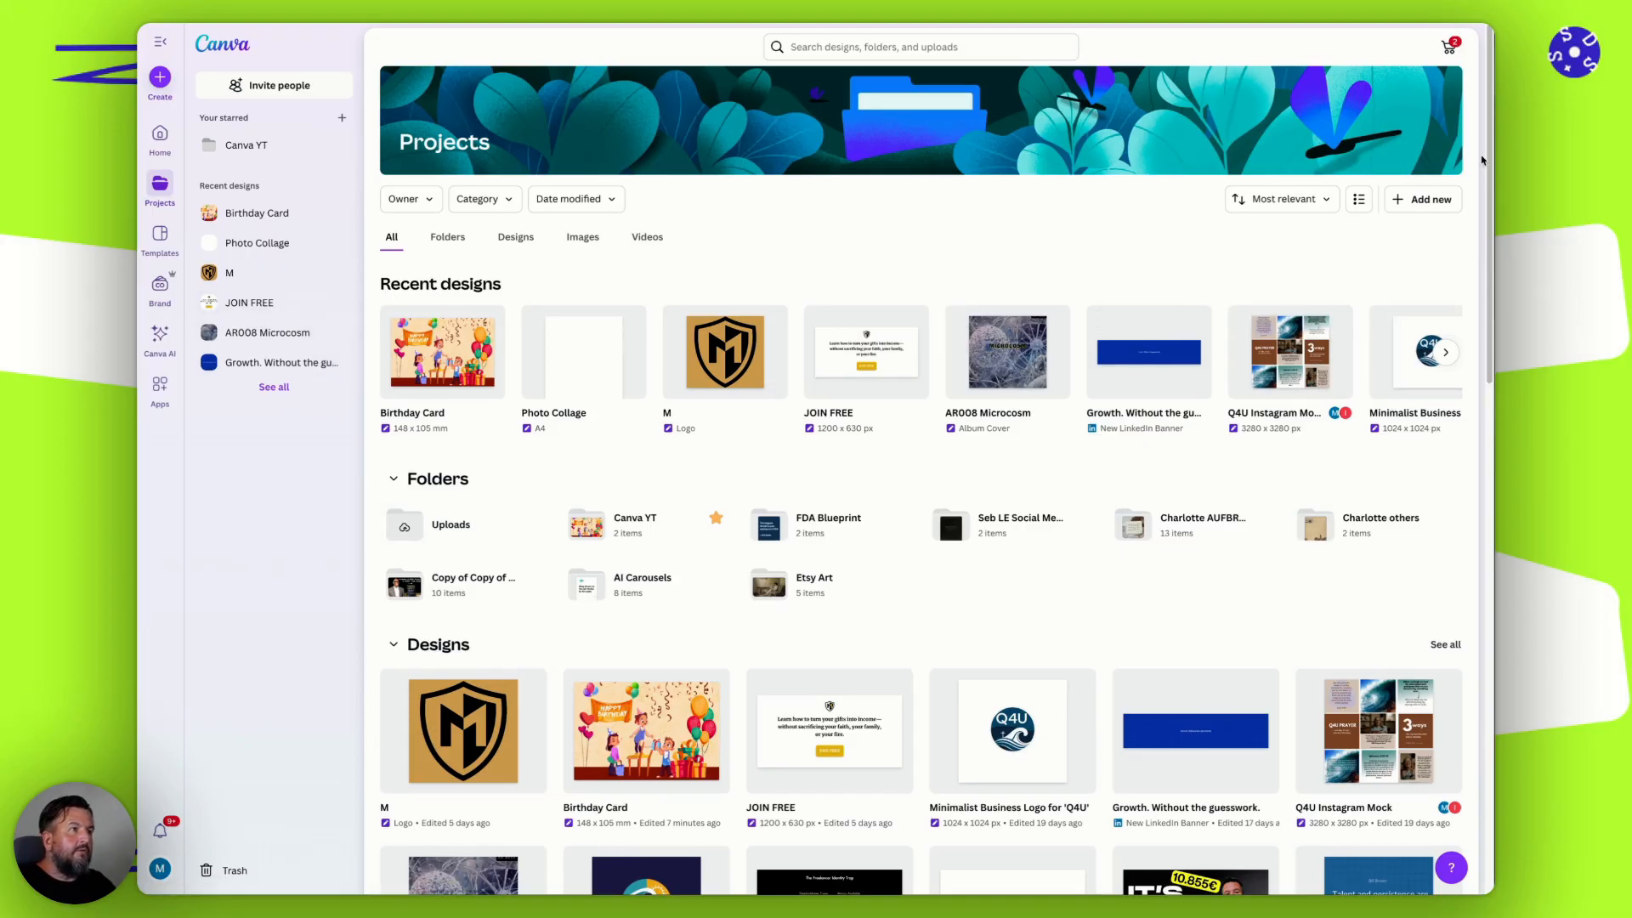
{"action": "left_click", "coordinate": [1426, 204]}
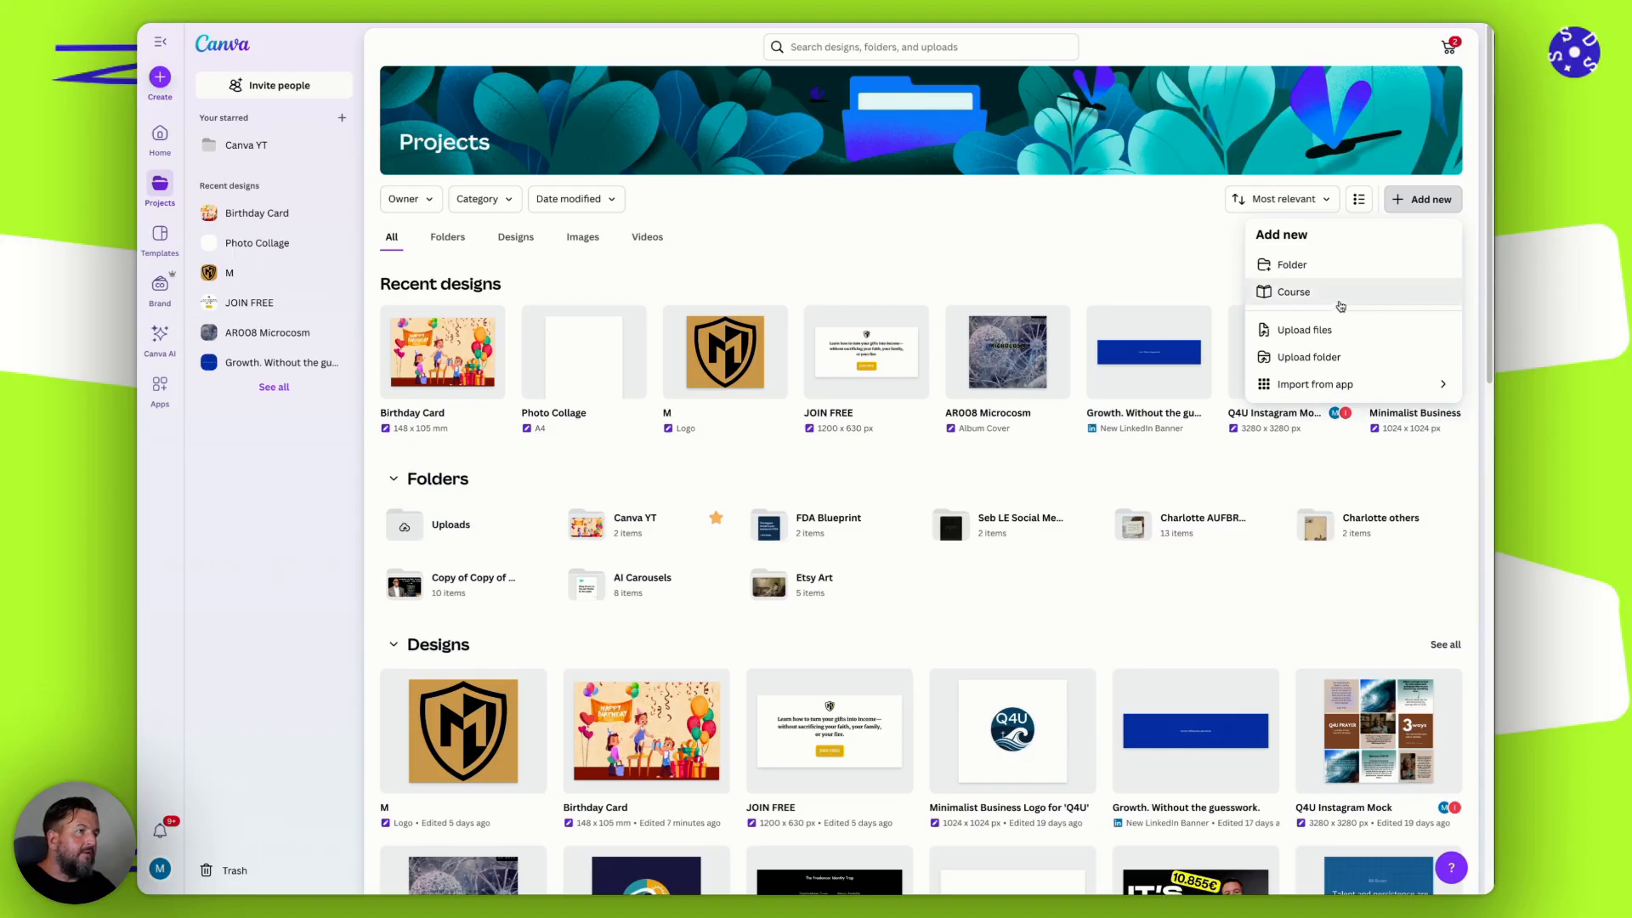
{"action": "scroll", "coordinate": [654, 501], "scroll_direction": "down", "scroll_amount": 1}
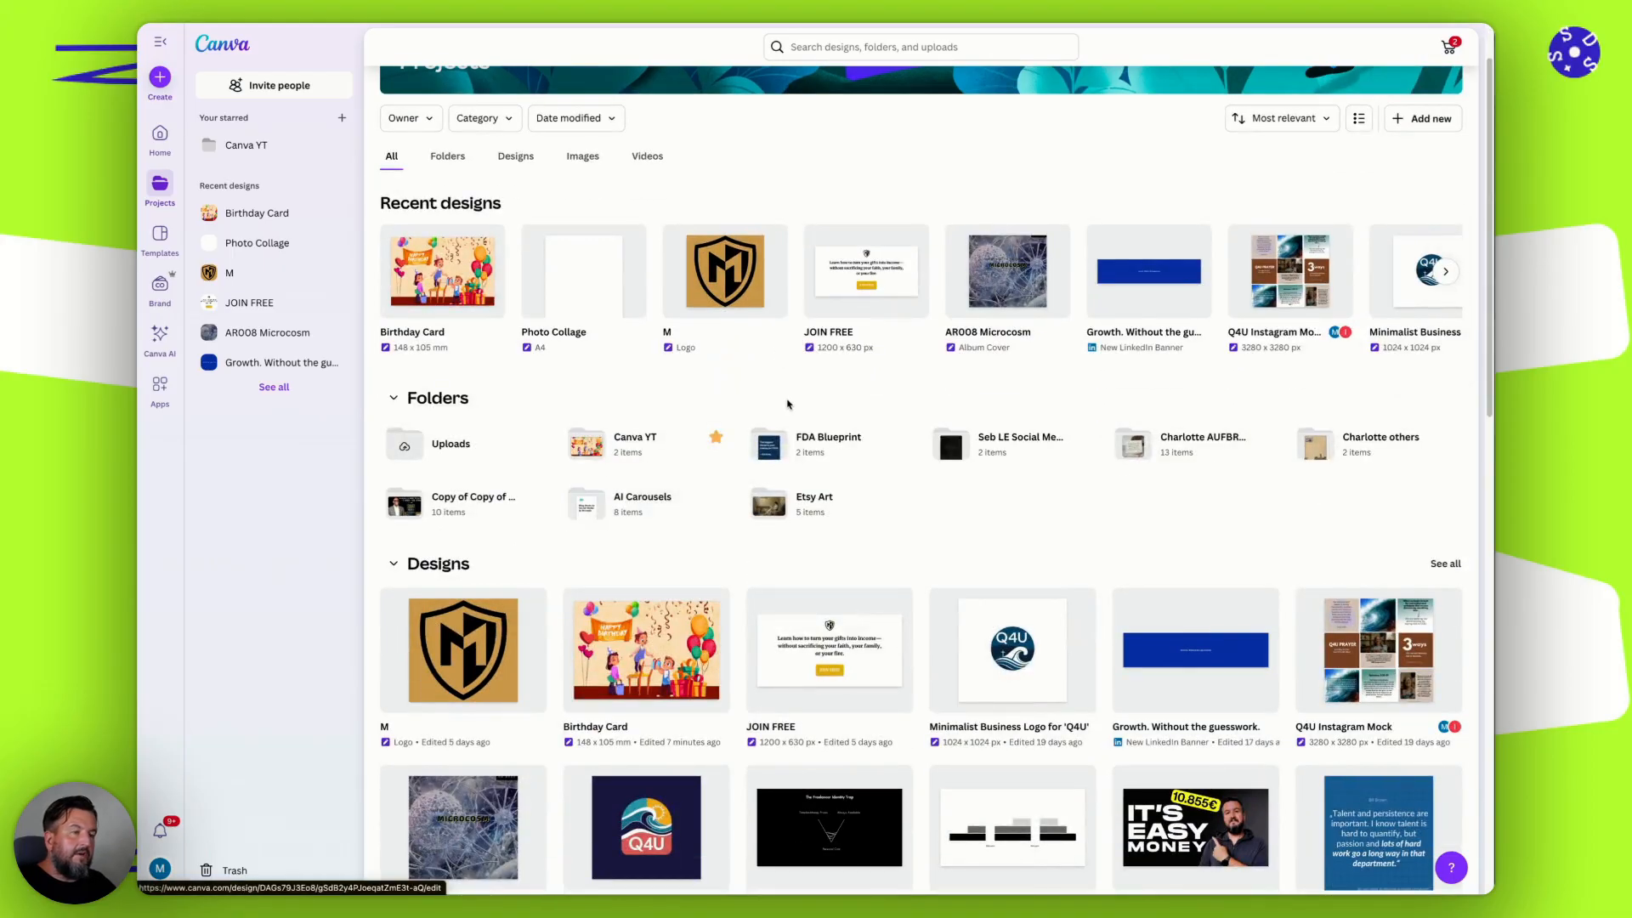
{"action": "scroll", "coordinate": [779, 393], "scroll_direction": "up", "scroll_amount": 1}
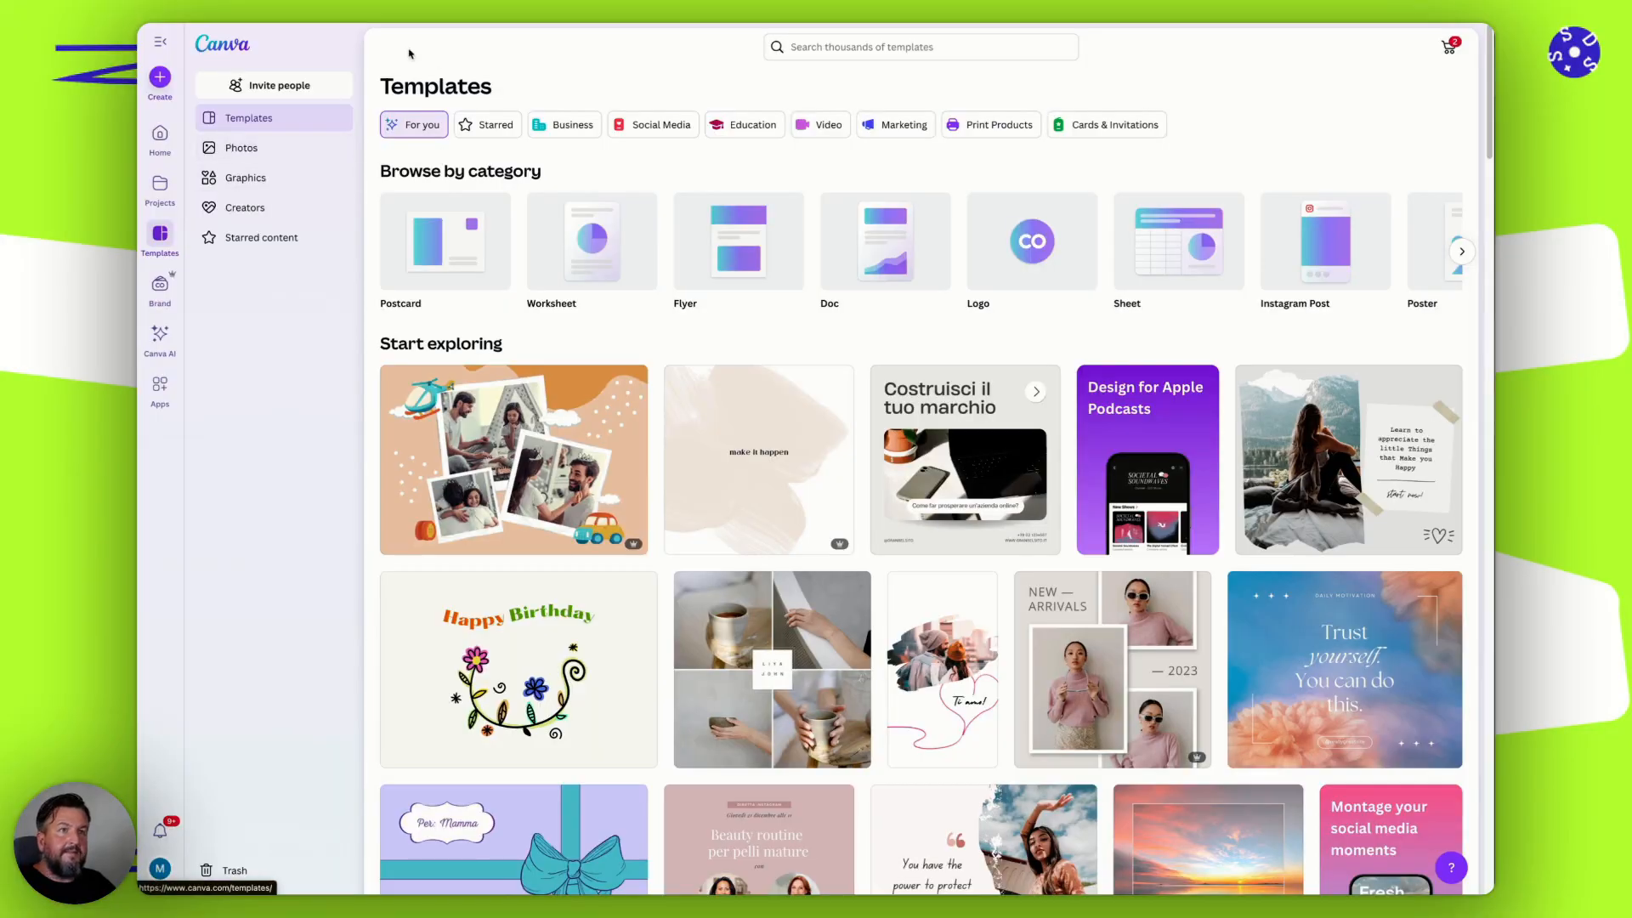
View the template search suggestions and browse the templates offered for exploration.
{"action": "left_click", "coordinate": [878, 37]}
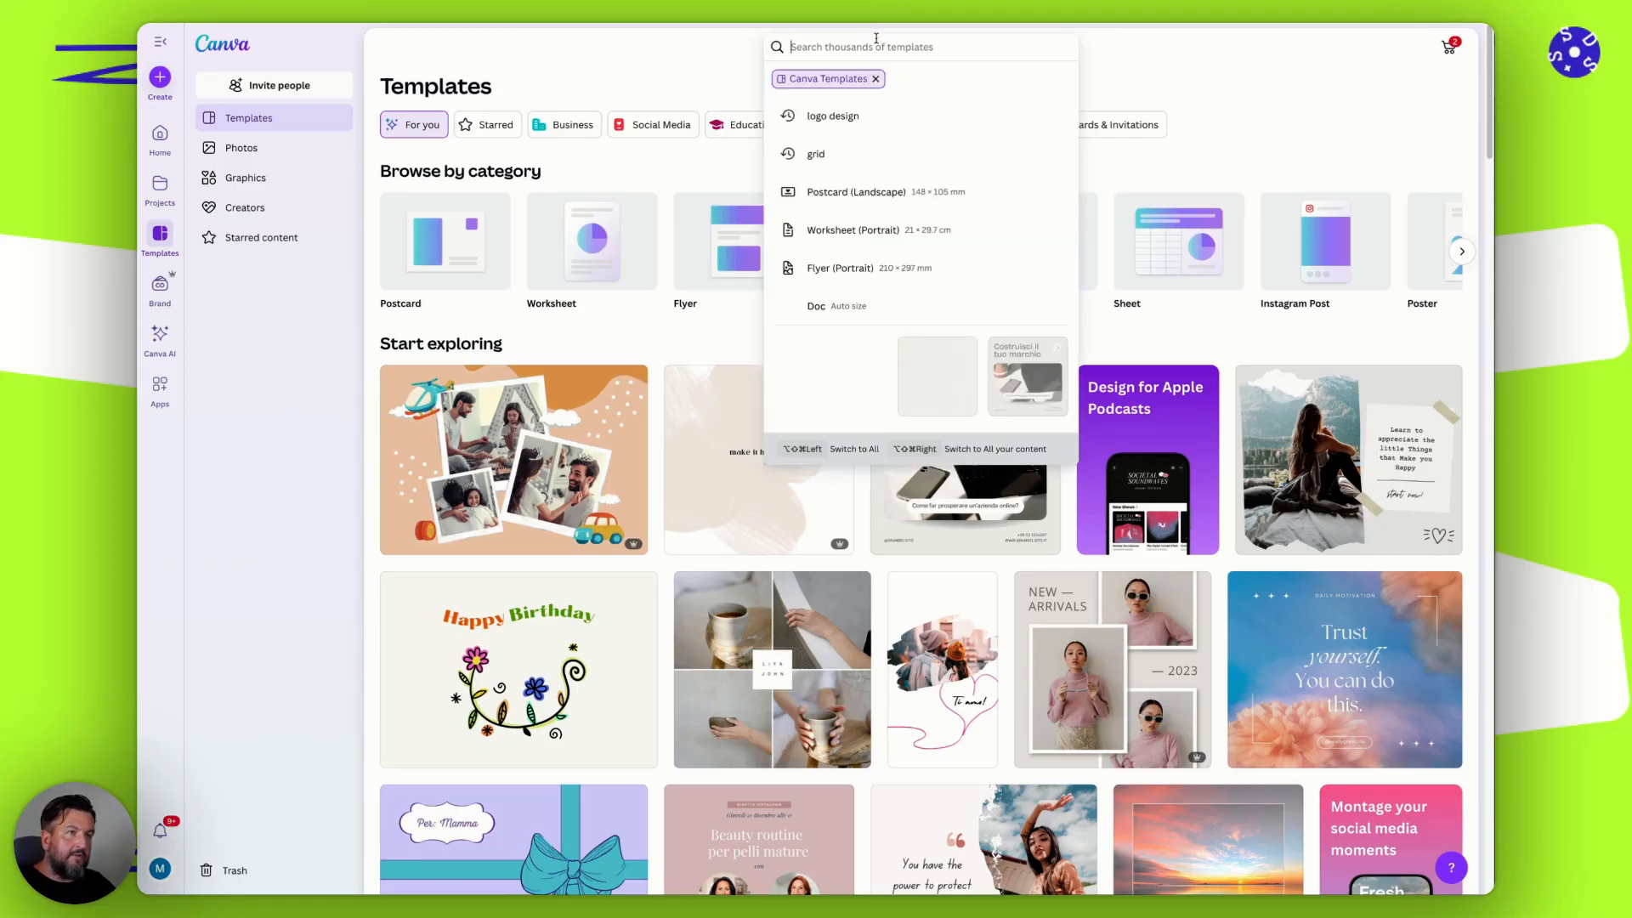
{"action": "left_click", "coordinate": [1299, 86]}
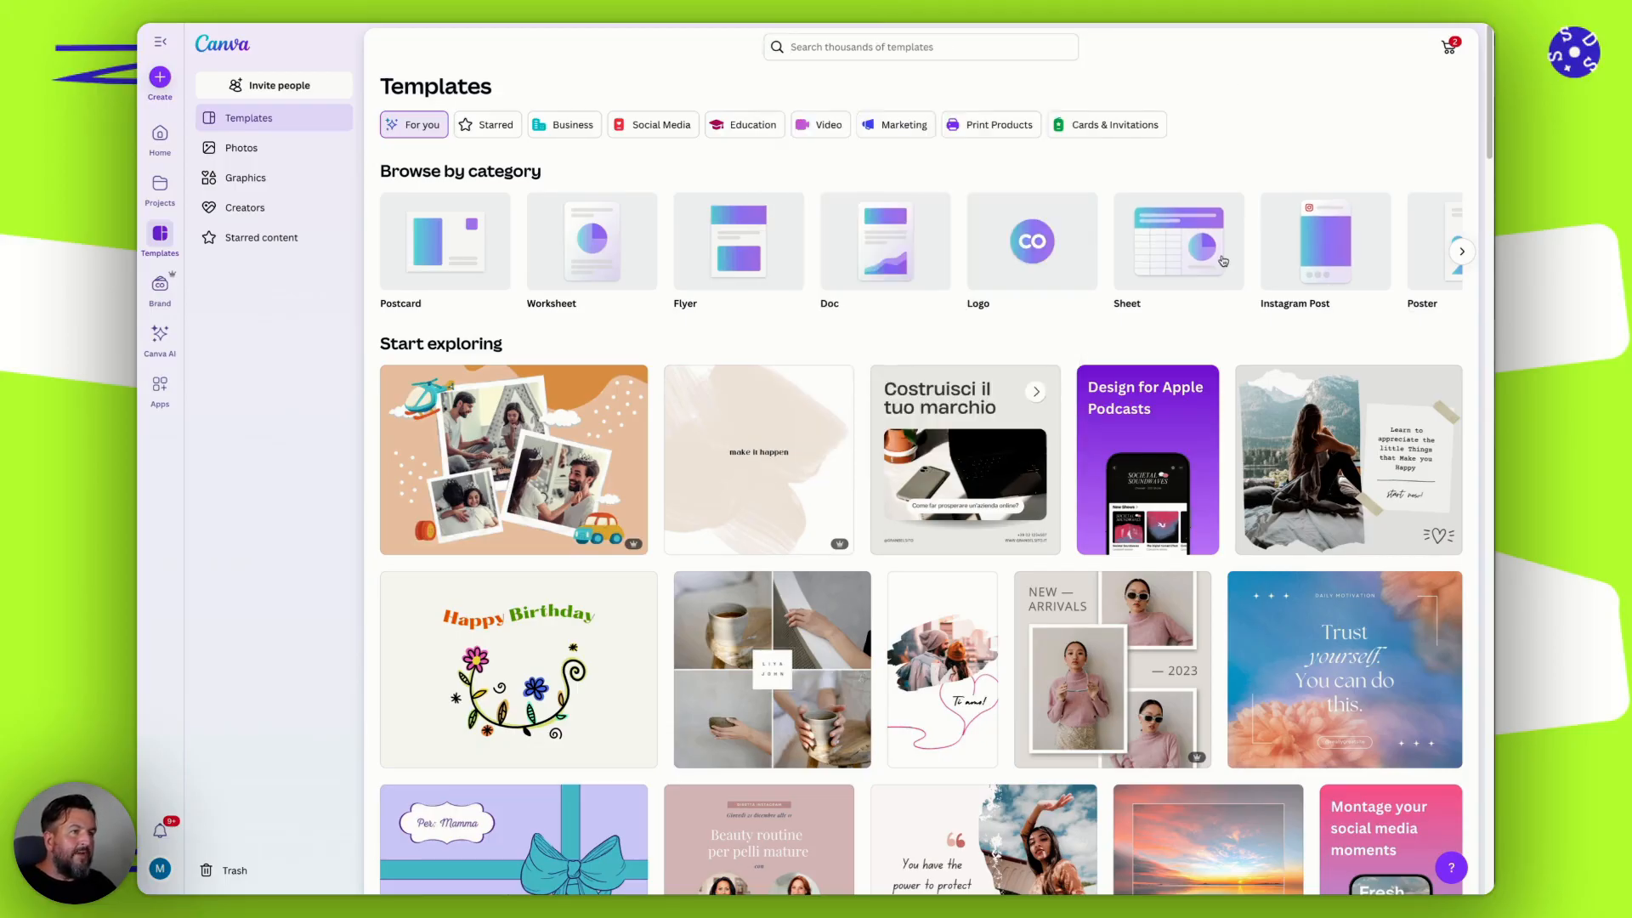
{"action": "scroll", "coordinate": [578, 421], "scroll_direction": "down", "scroll_amount": 10}
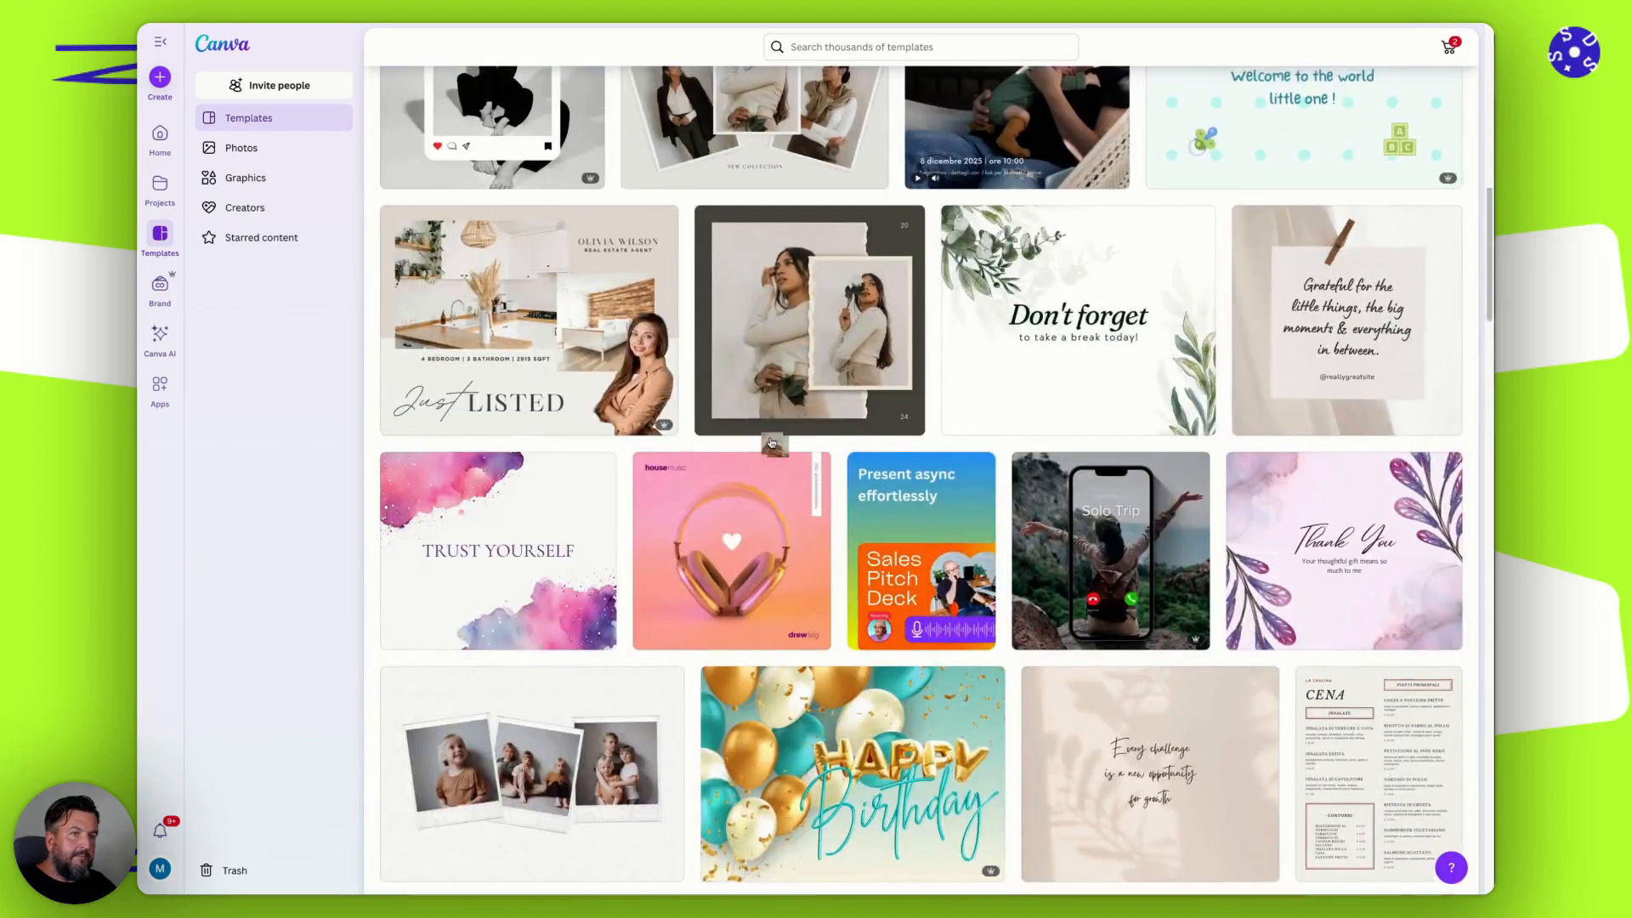
{"action": "left_click", "coordinate": [281, 121]}
Show the Brand Kits page and dismiss its "Introducing your Brand" banner.
{"action": "left_click", "coordinate": [141, 303]}
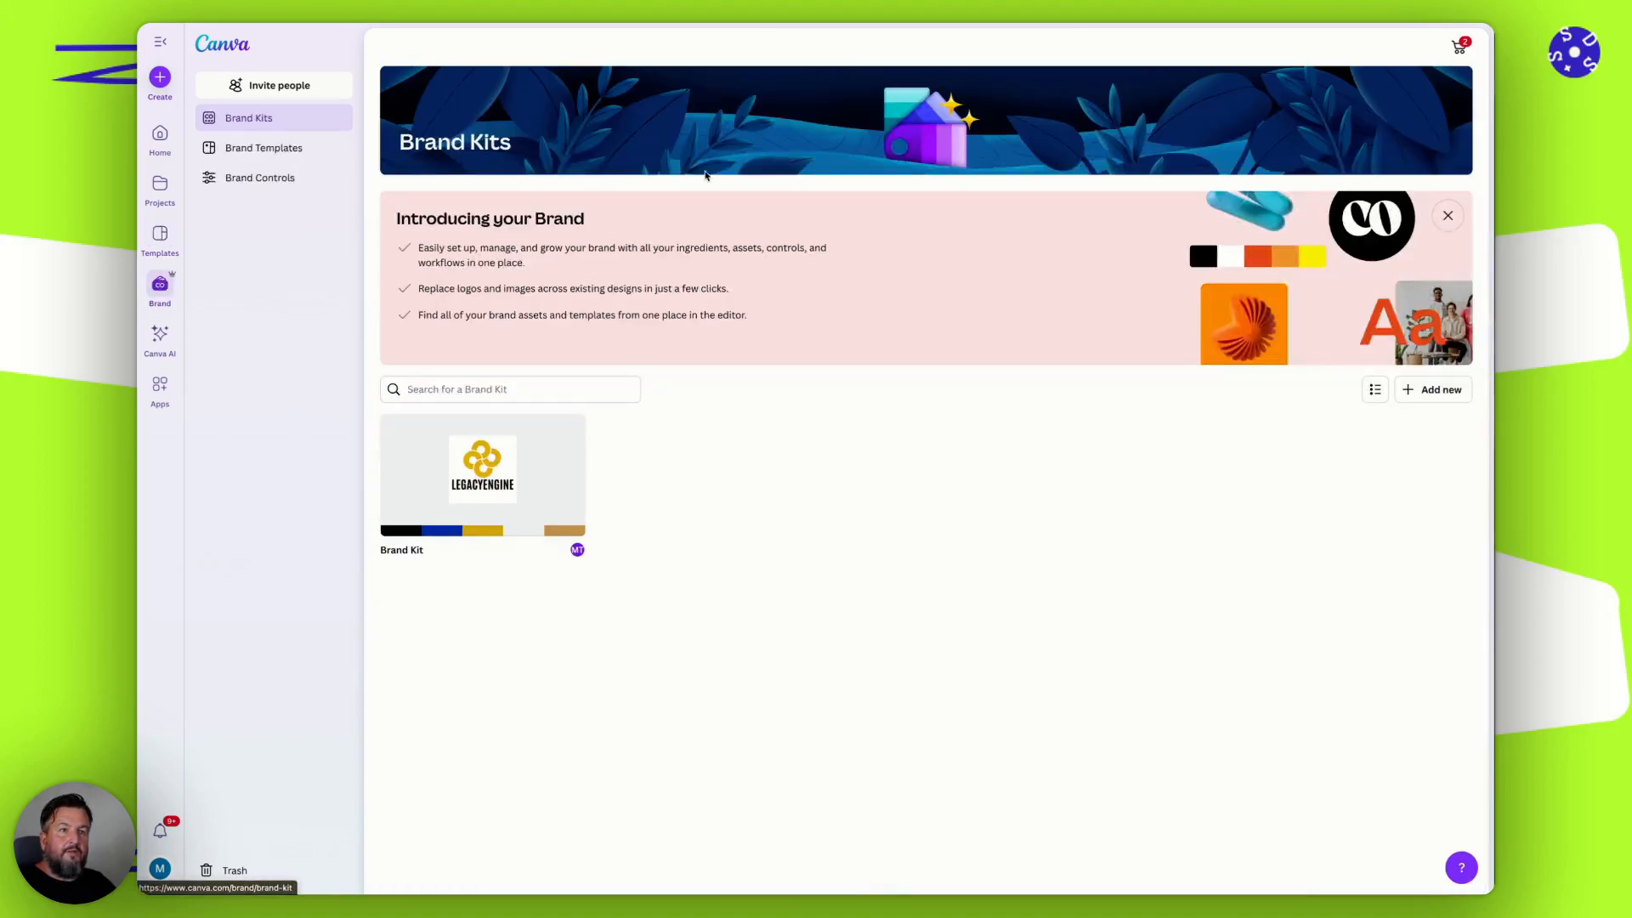
{"action": "left_click", "coordinate": [1450, 216]}
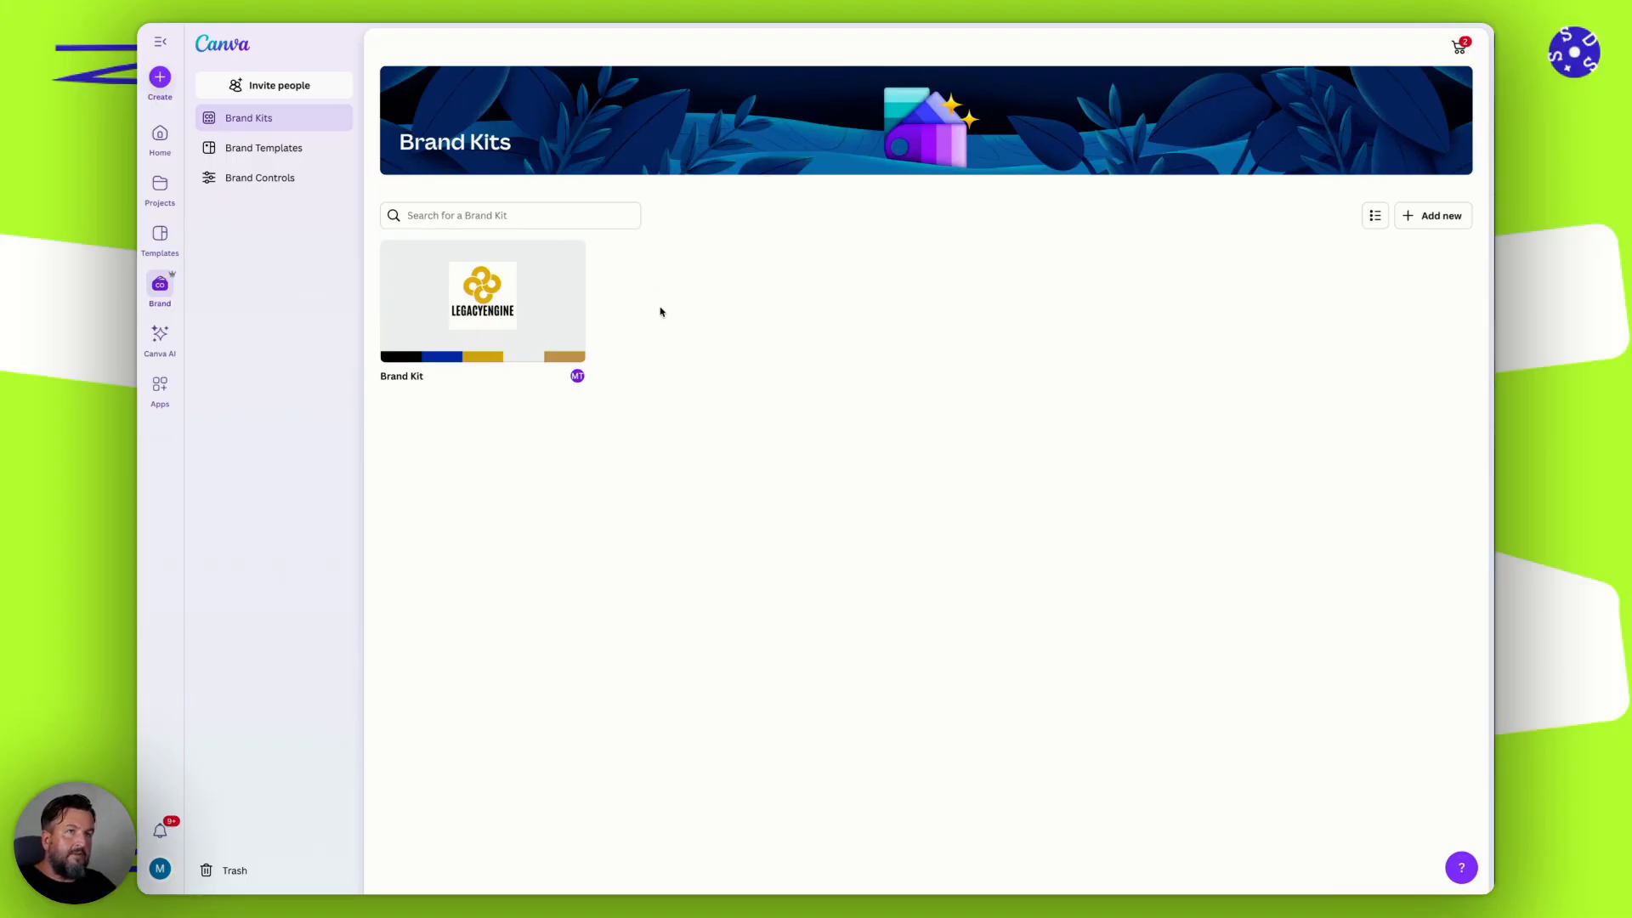
View the Canva AI page and browse the whole apps directory down to the Video and animation category.
{"action": "left_click", "coordinate": [158, 336]}
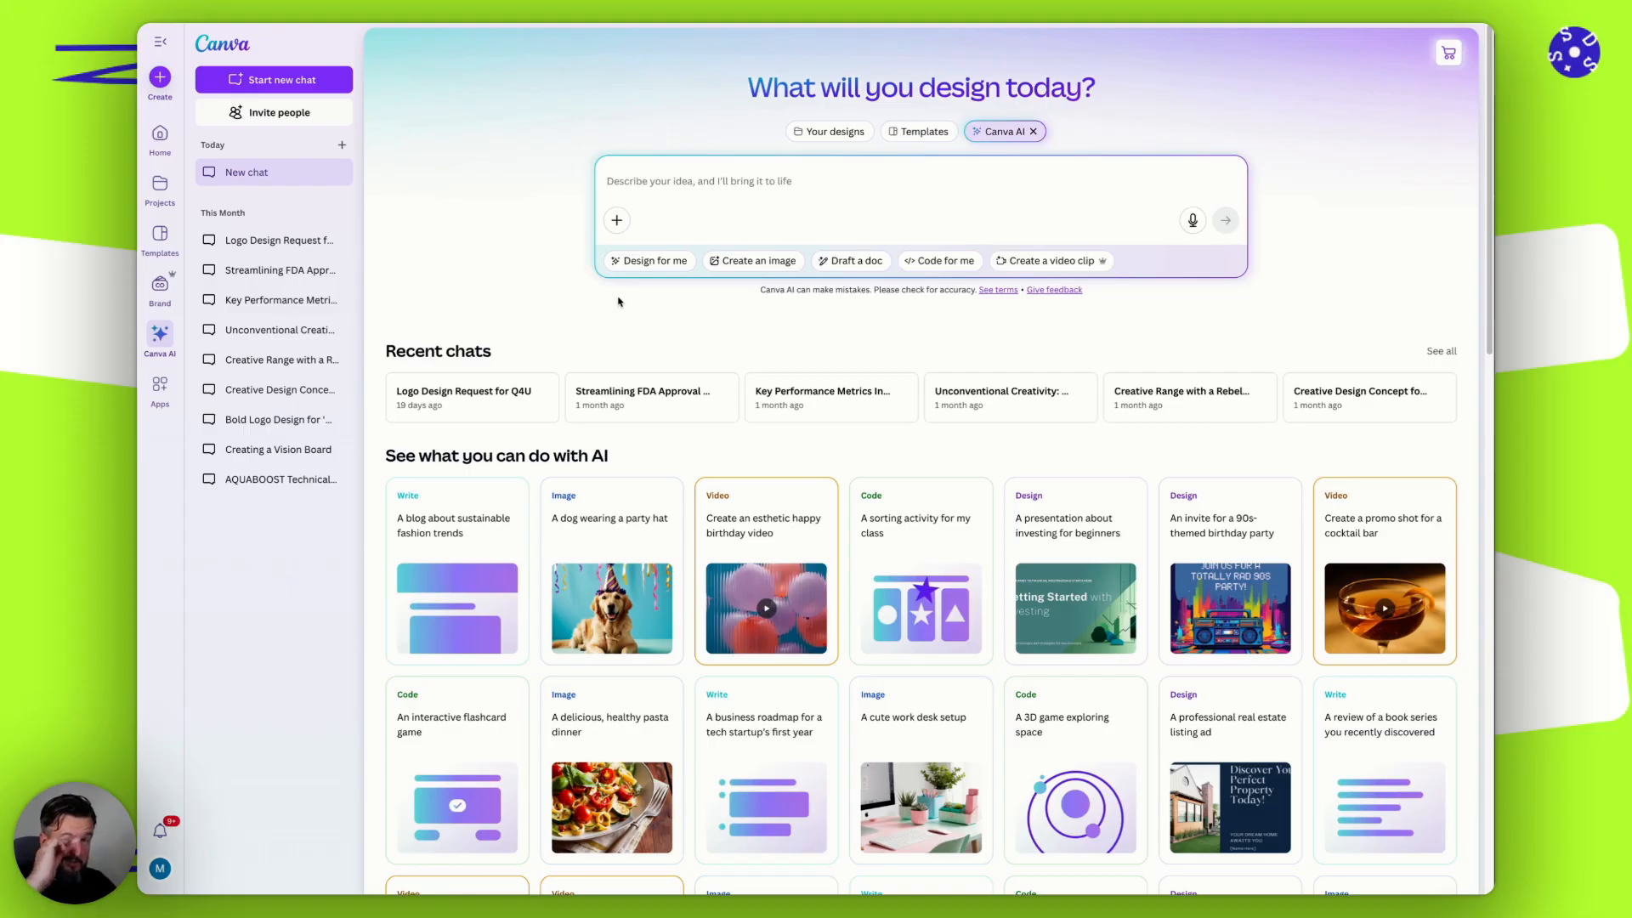
{"action": "left_click", "coordinate": [160, 385]}
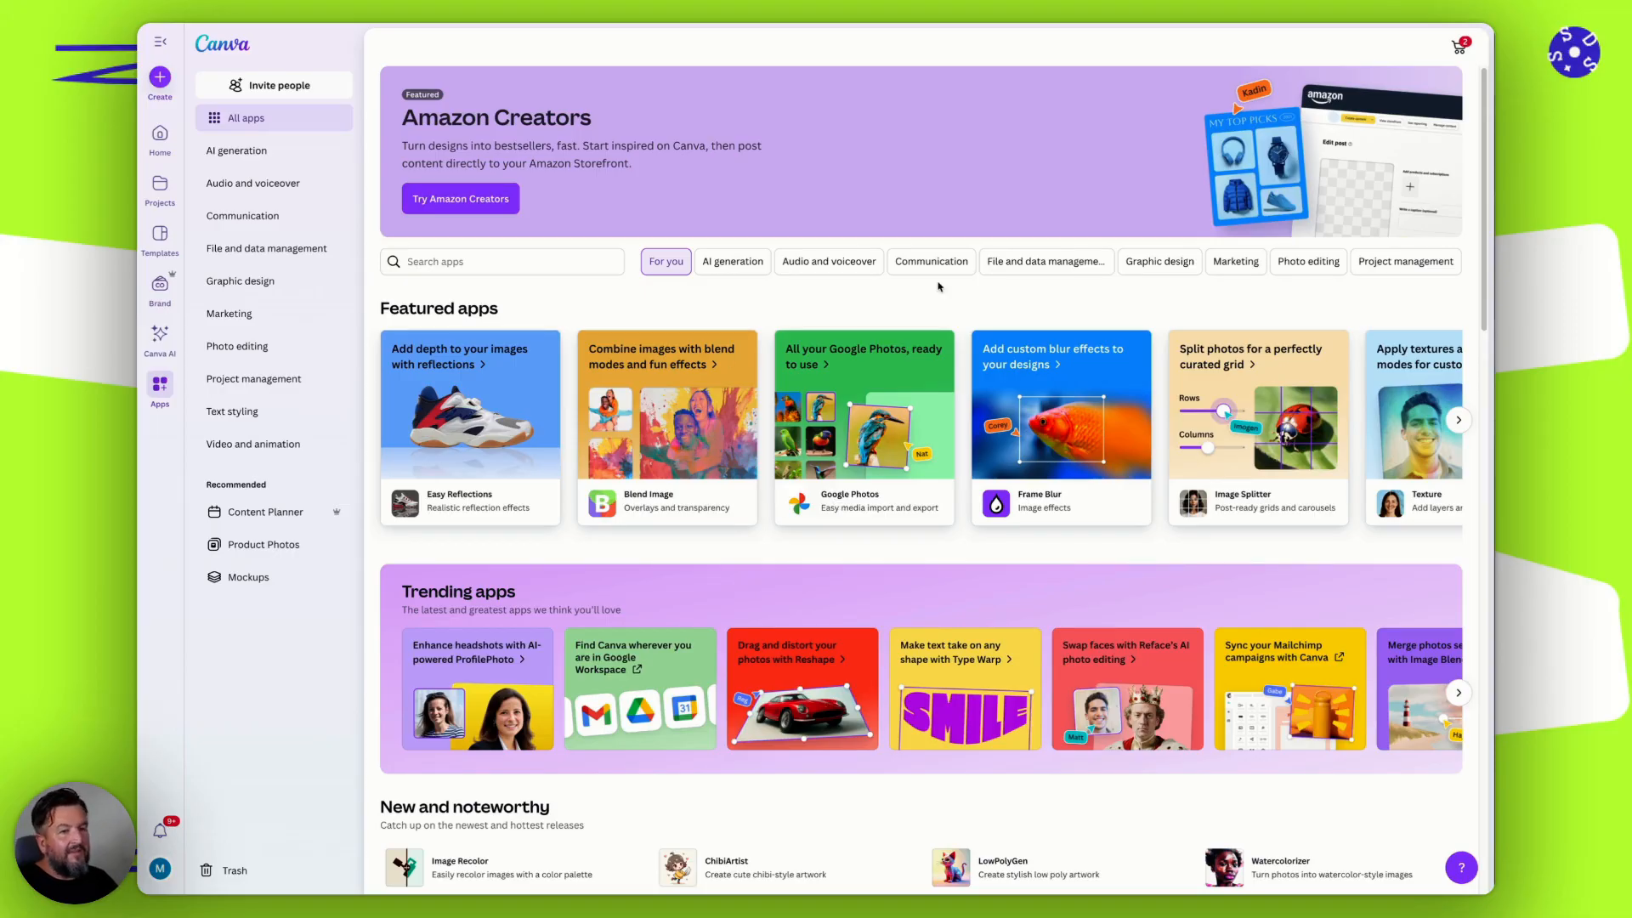
{"action": "scroll", "coordinate": [950, 489], "scroll_direction": "down", "scroll_amount": 10}
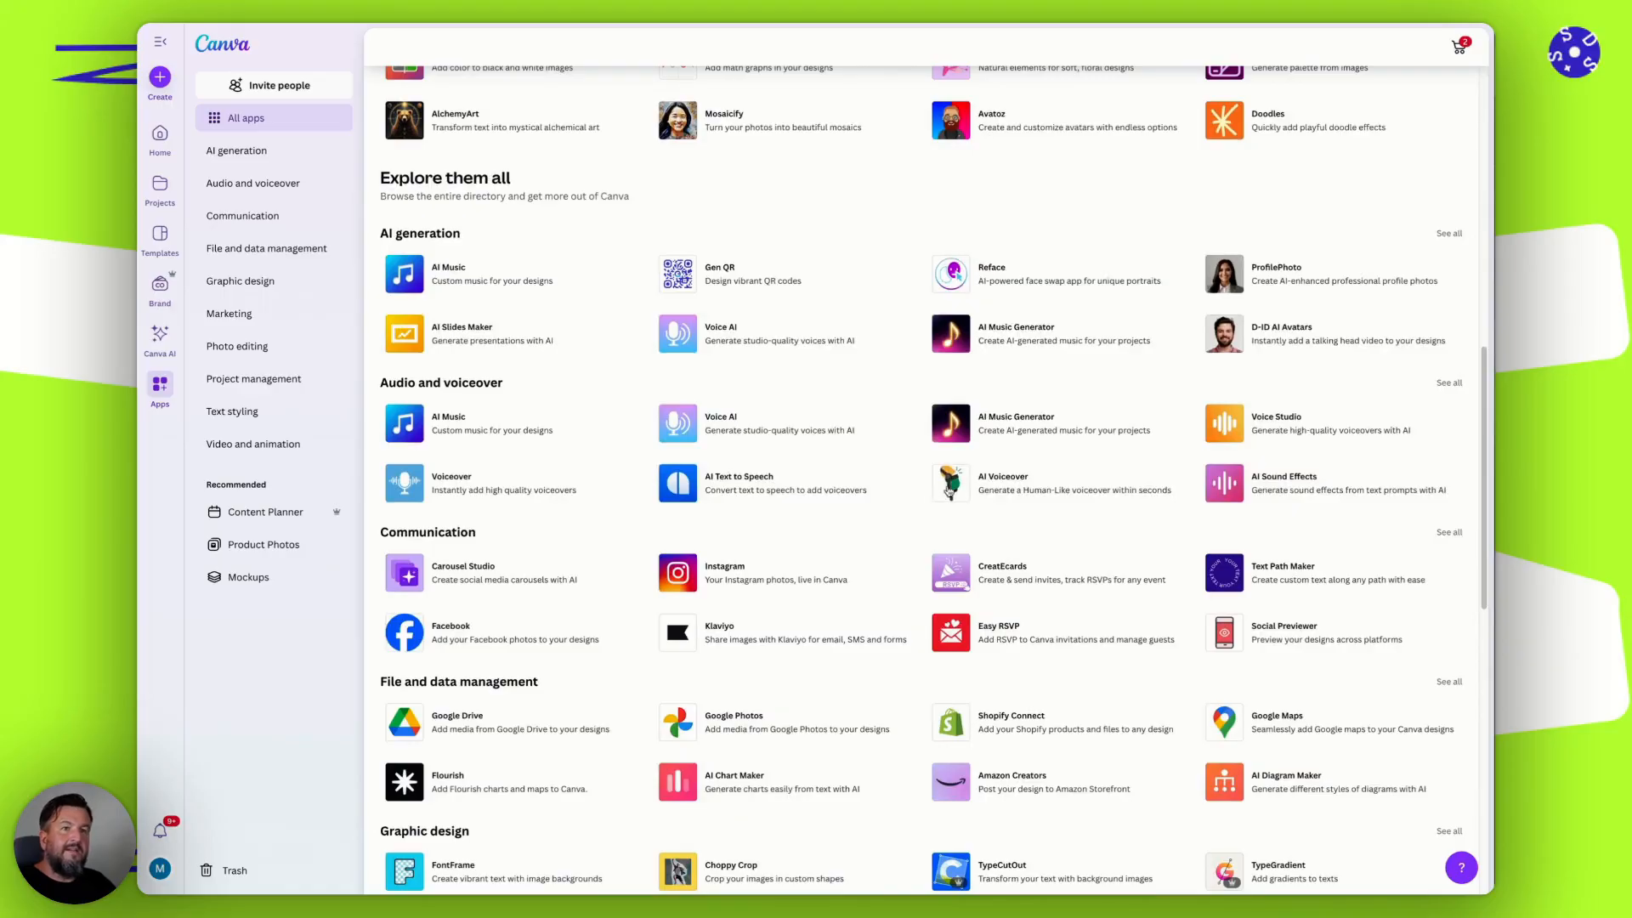
{"action": "scroll", "coordinate": [867, 346], "scroll_direction": "down", "scroll_amount": 10}
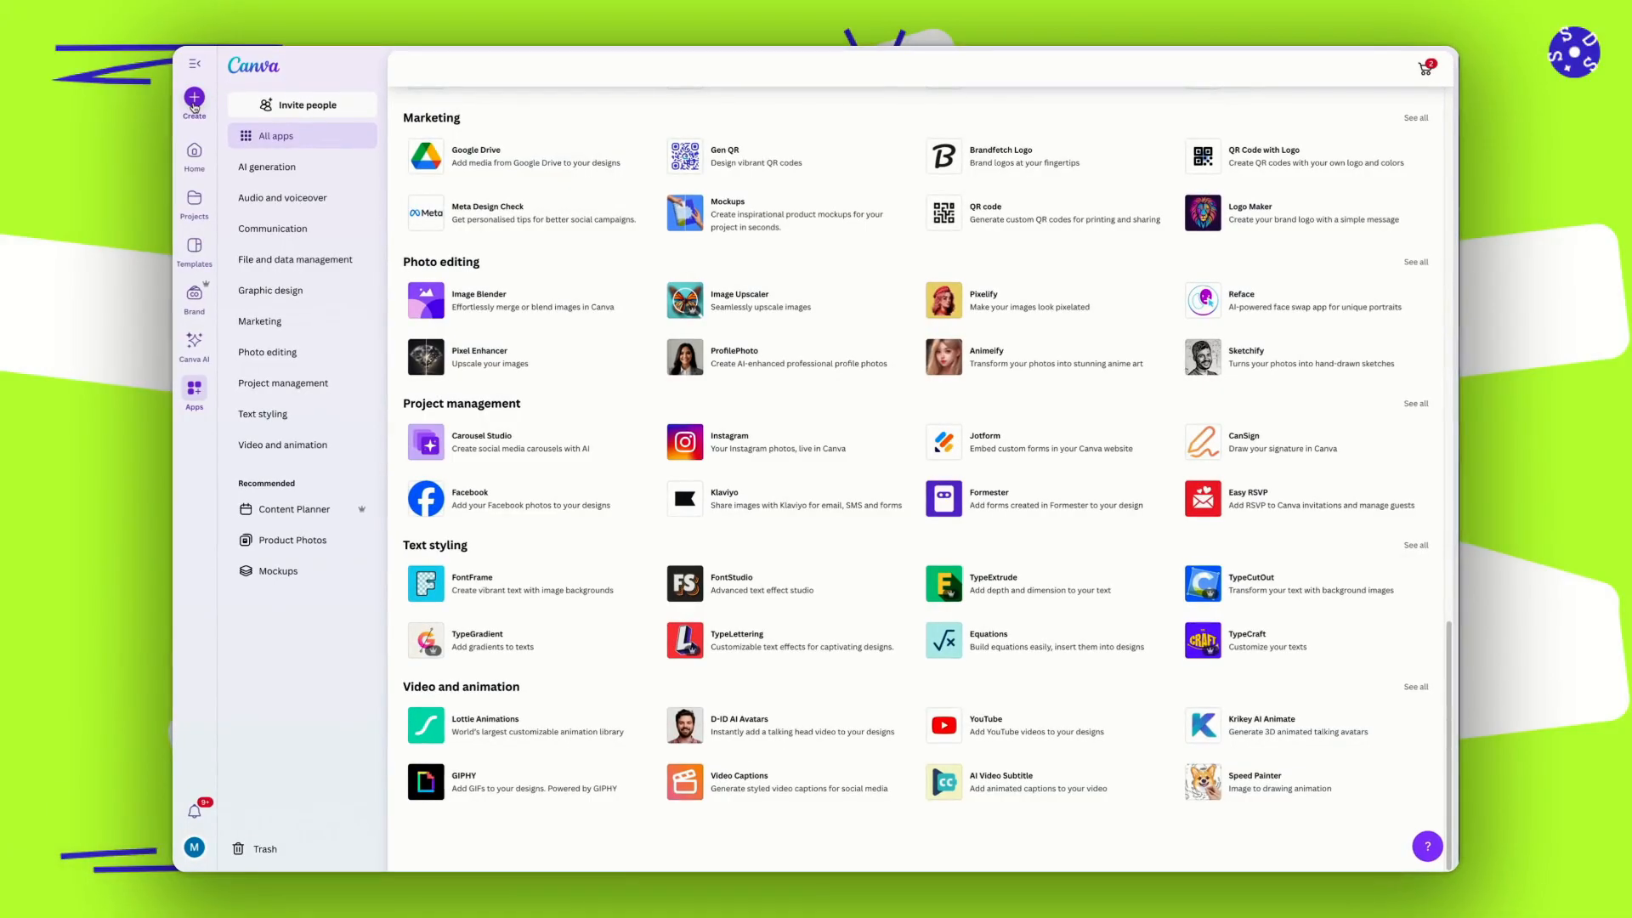
Create a blank Brochure (Landscape) design, found by searching for "brochure", and close the trifold print options.
{"action": "left_click", "coordinate": [195, 98]}
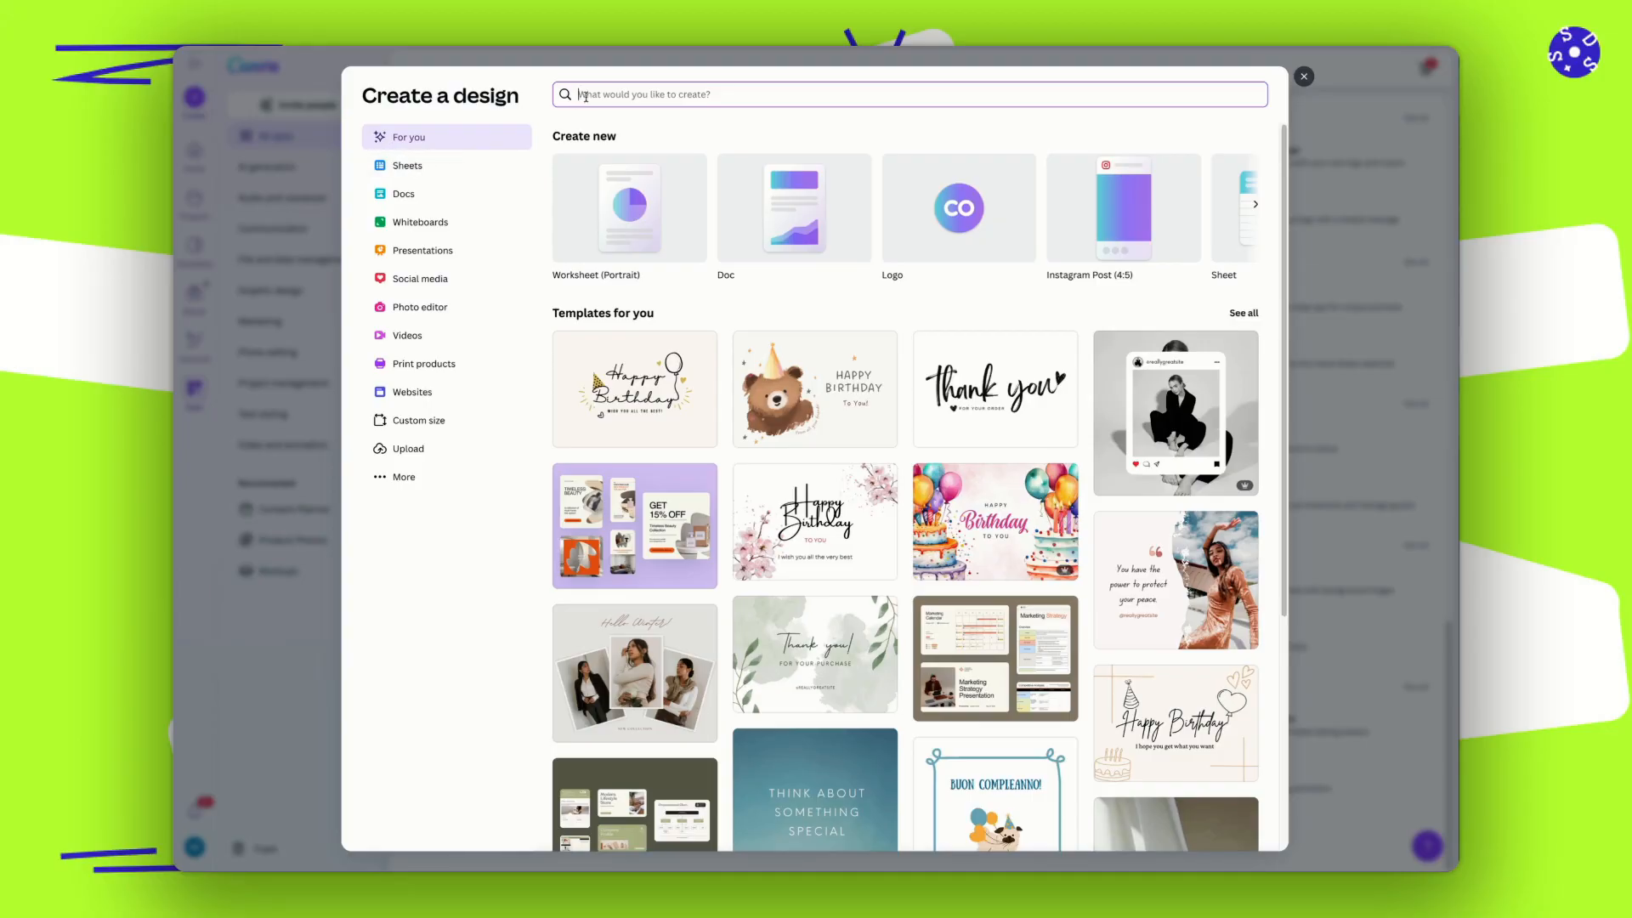
{"action": "type", "text": "bro"}
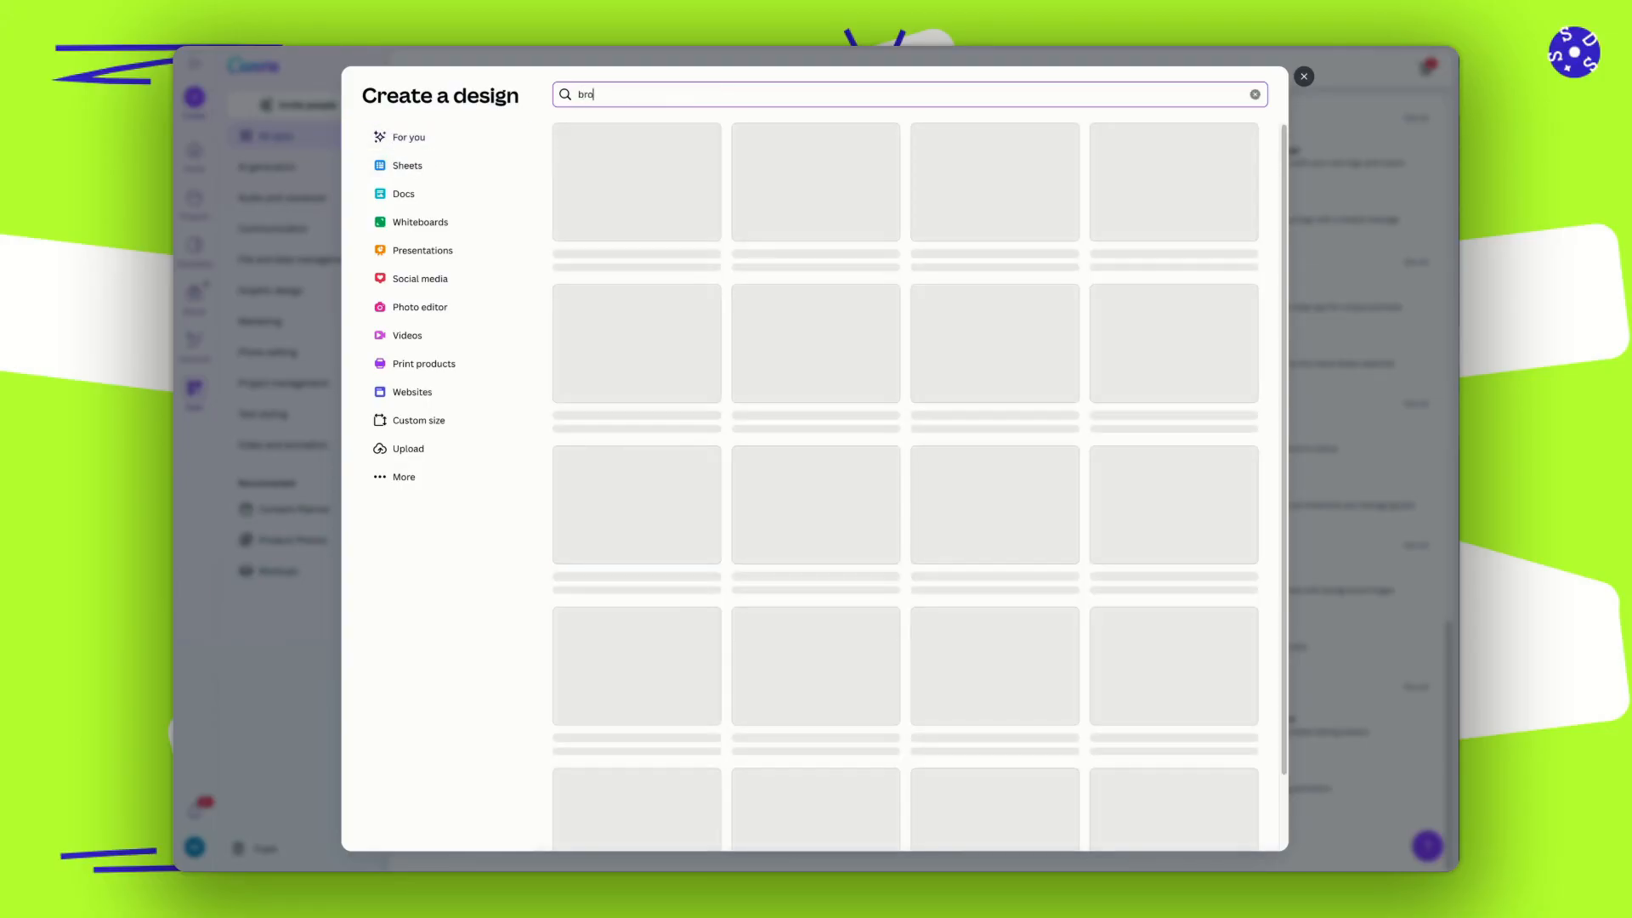
{"action": "type", "text": "chure"}
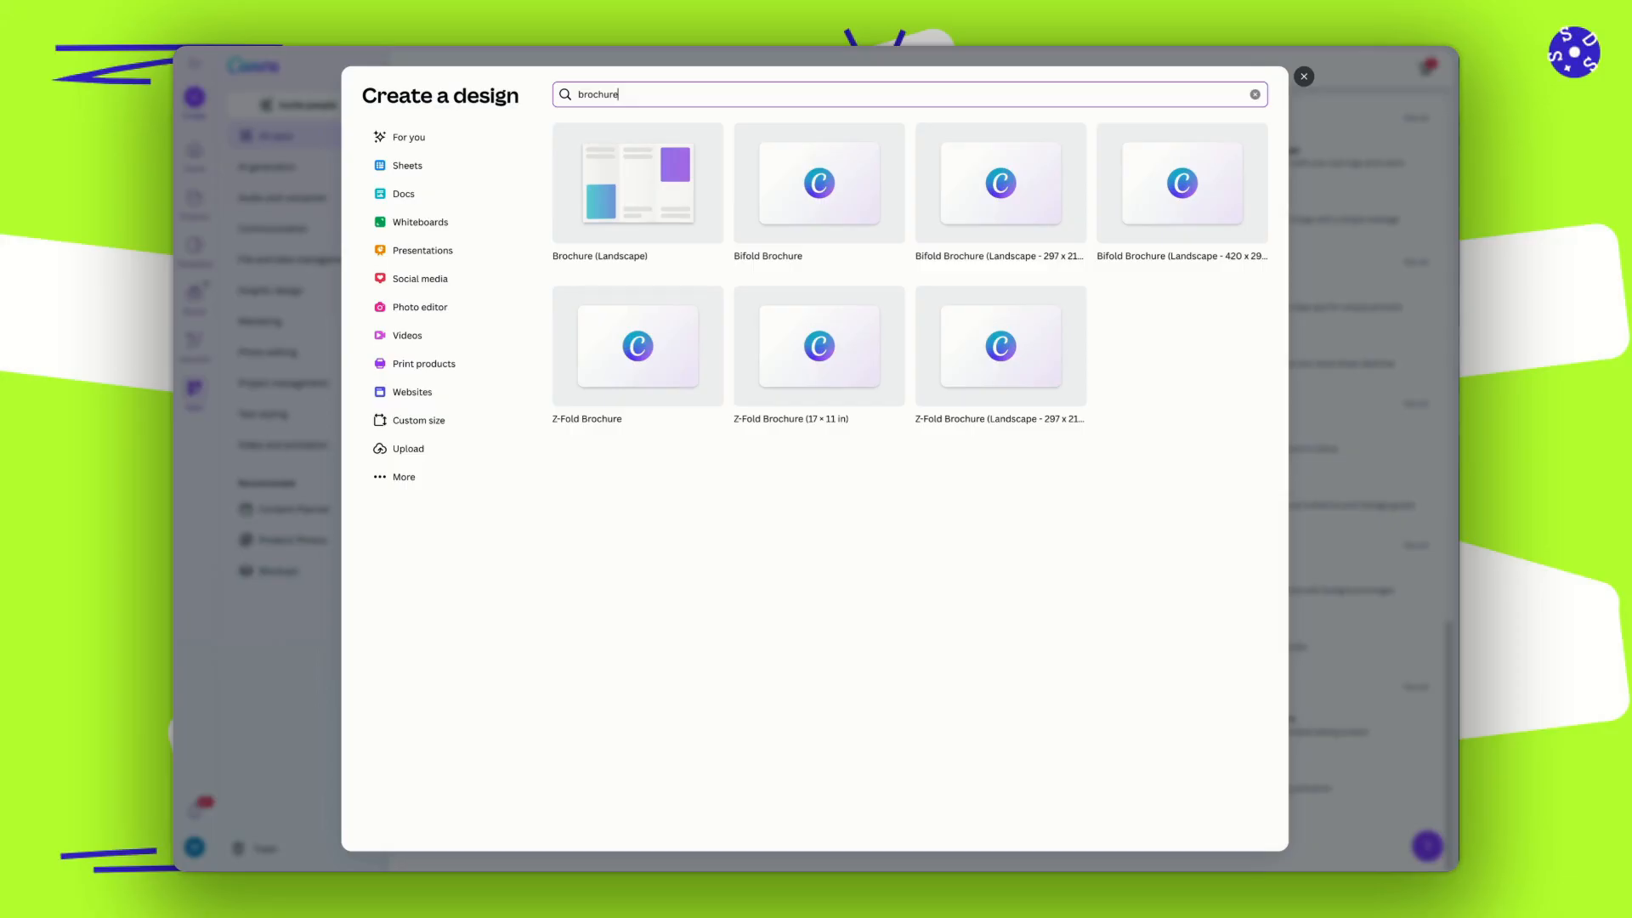
{"action": "left_click", "coordinate": [642, 183]}
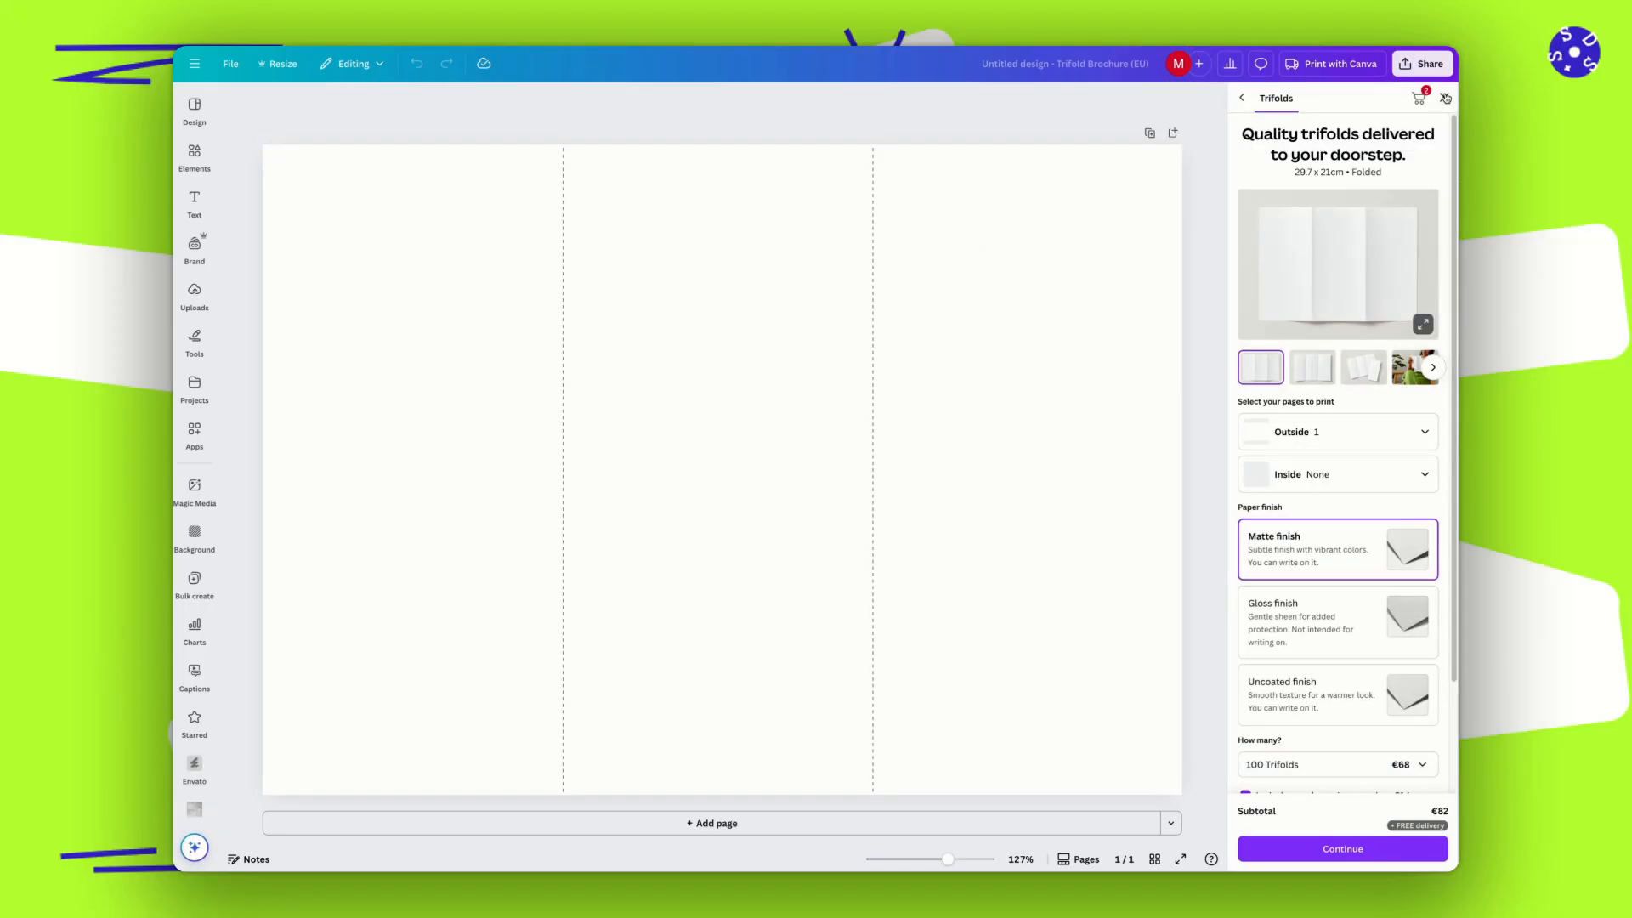
{"action": "left_click", "coordinate": [1445, 99]}
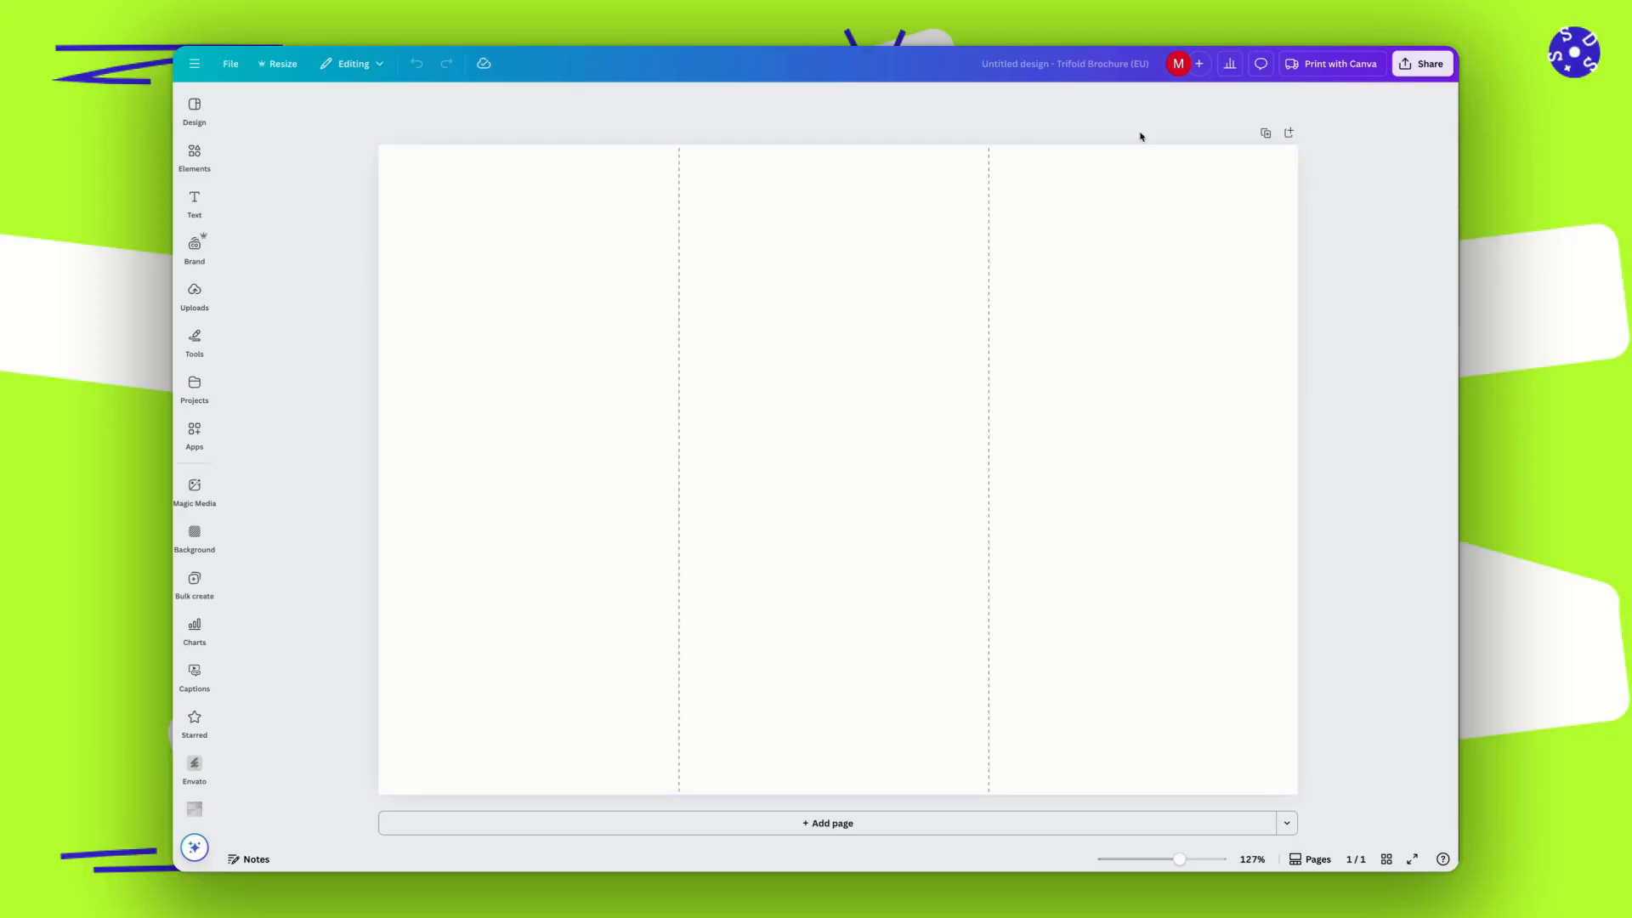
Search the elements for "realtor" and place the photo of the woman holding a model house across the left panel's lower part.
{"action": "left_click", "coordinate": [194, 153]}
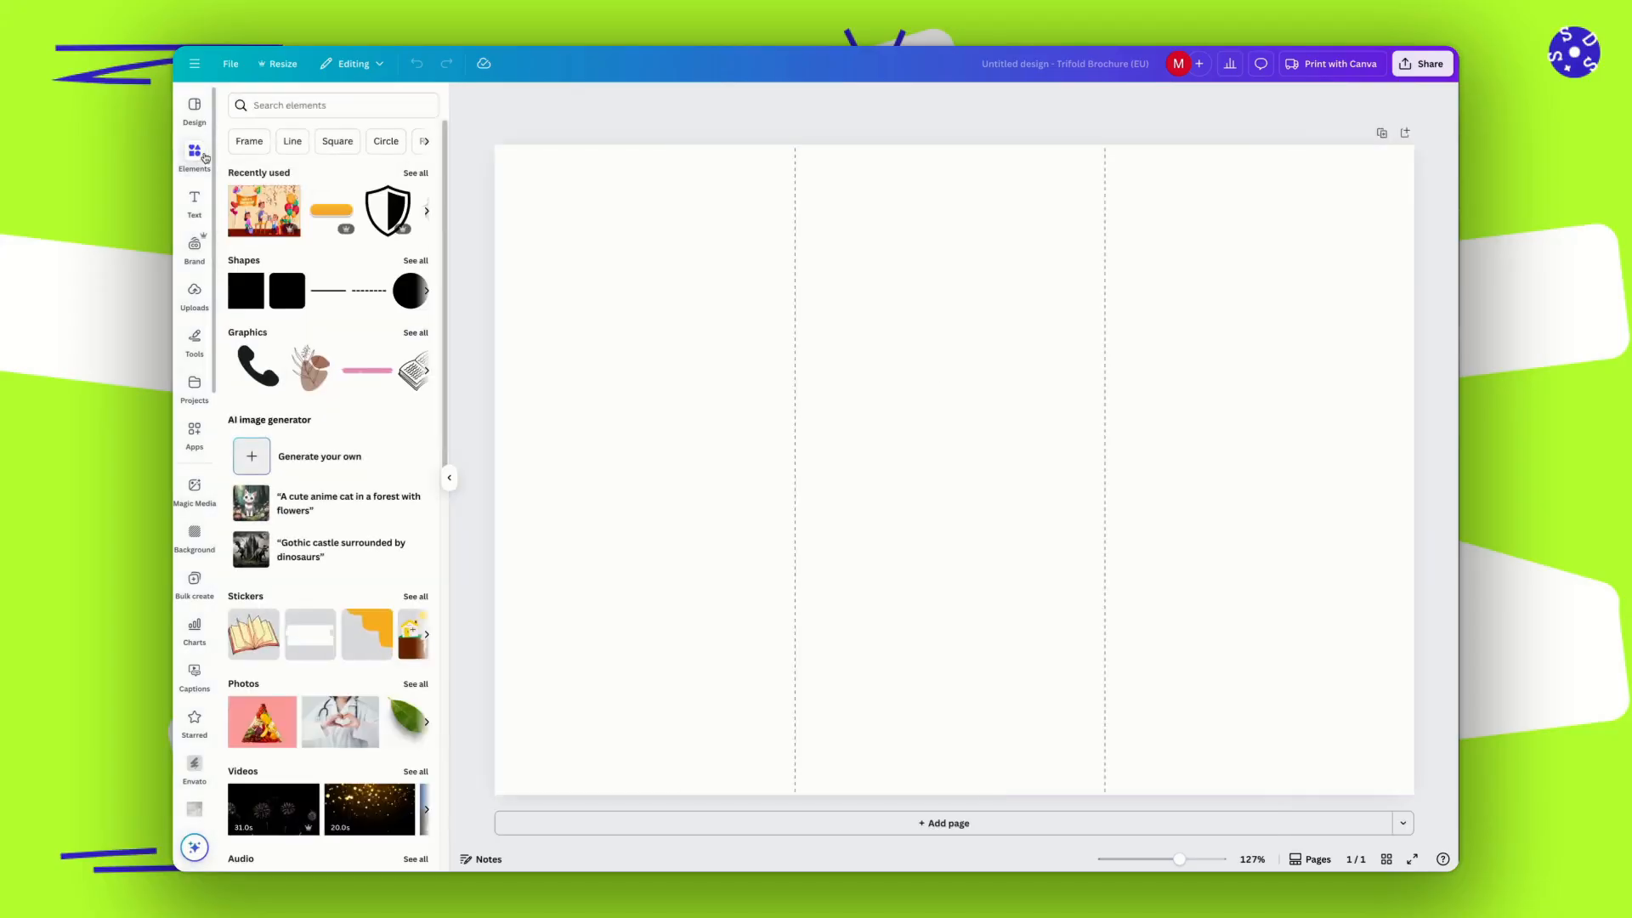
{"action": "left_click", "coordinate": [273, 107]}
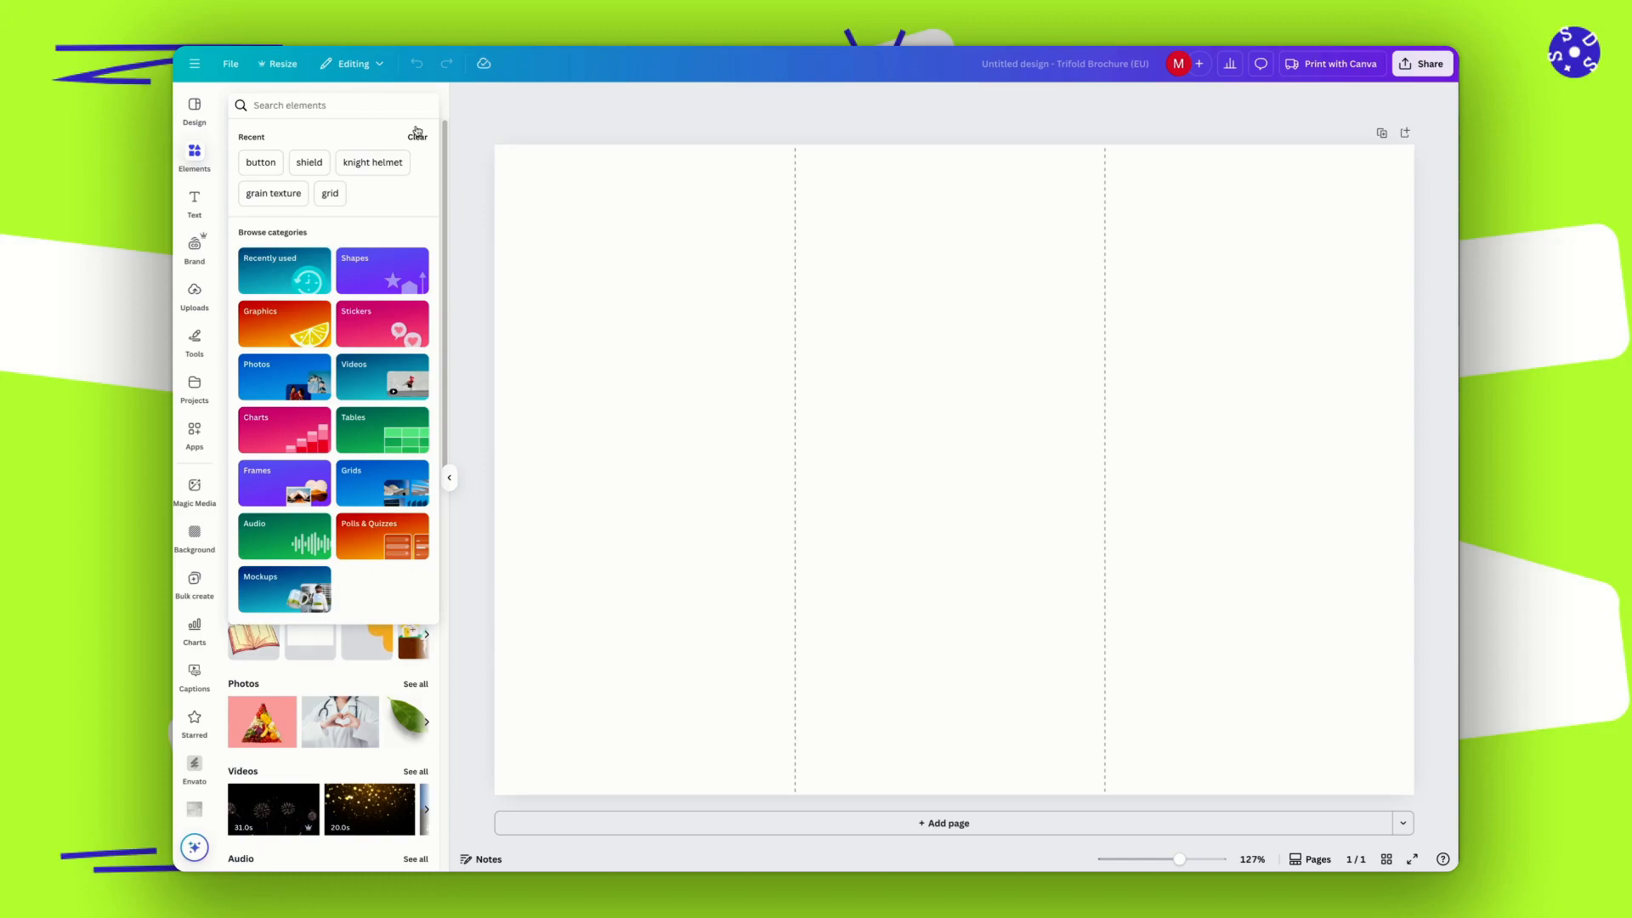
{"action": "type", "text": "realtor"}
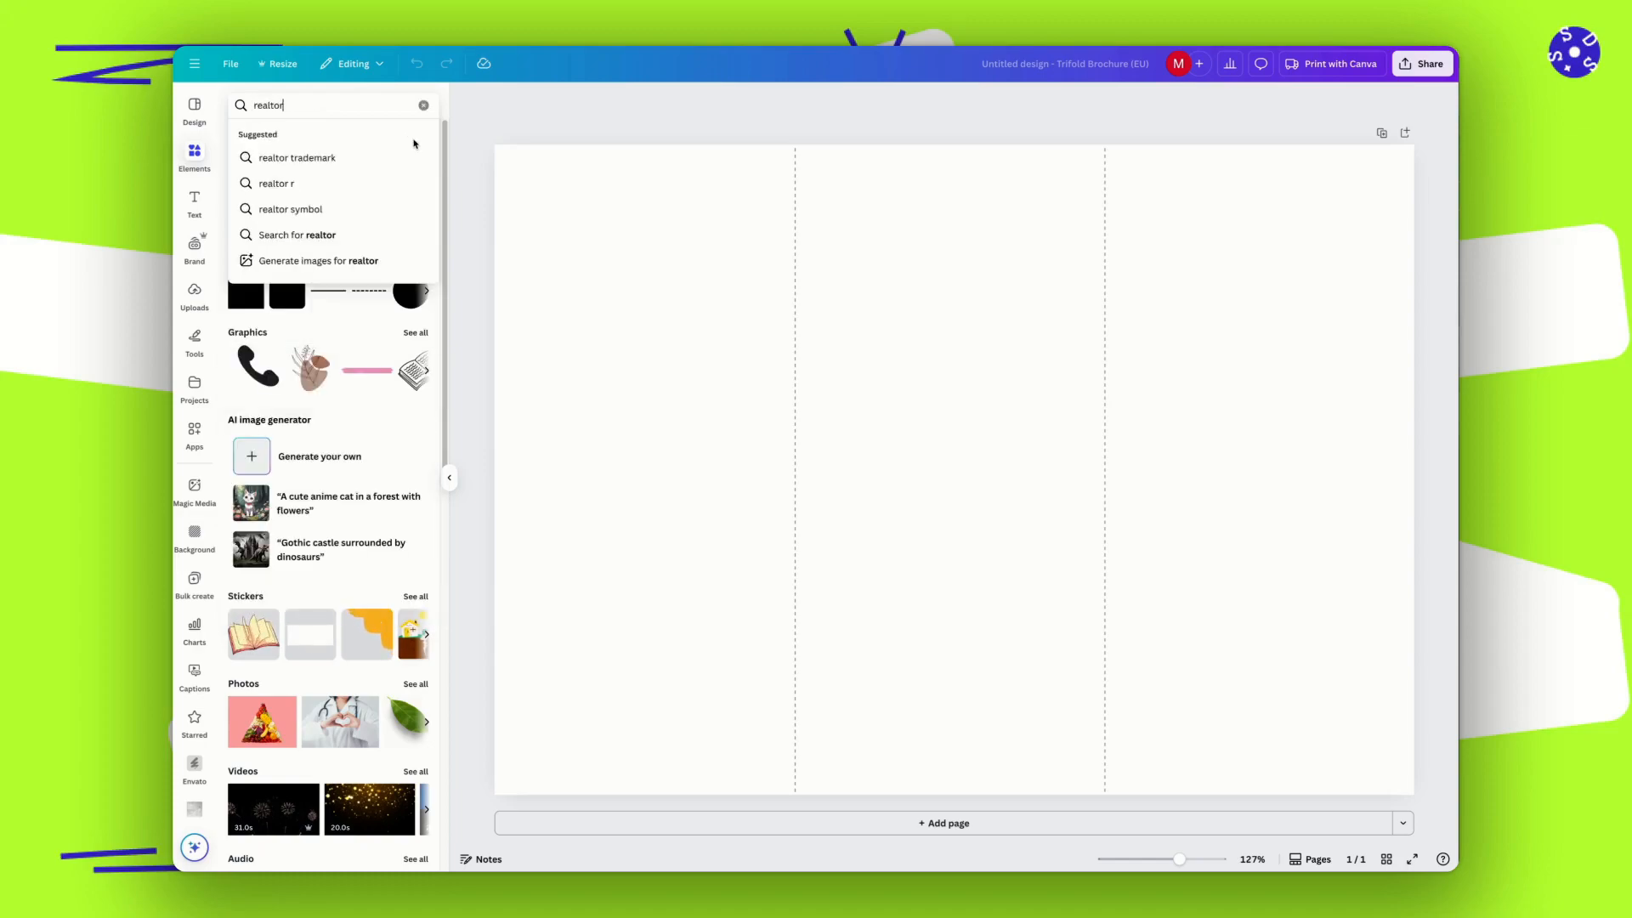
{"action": "key", "text": "Return"}
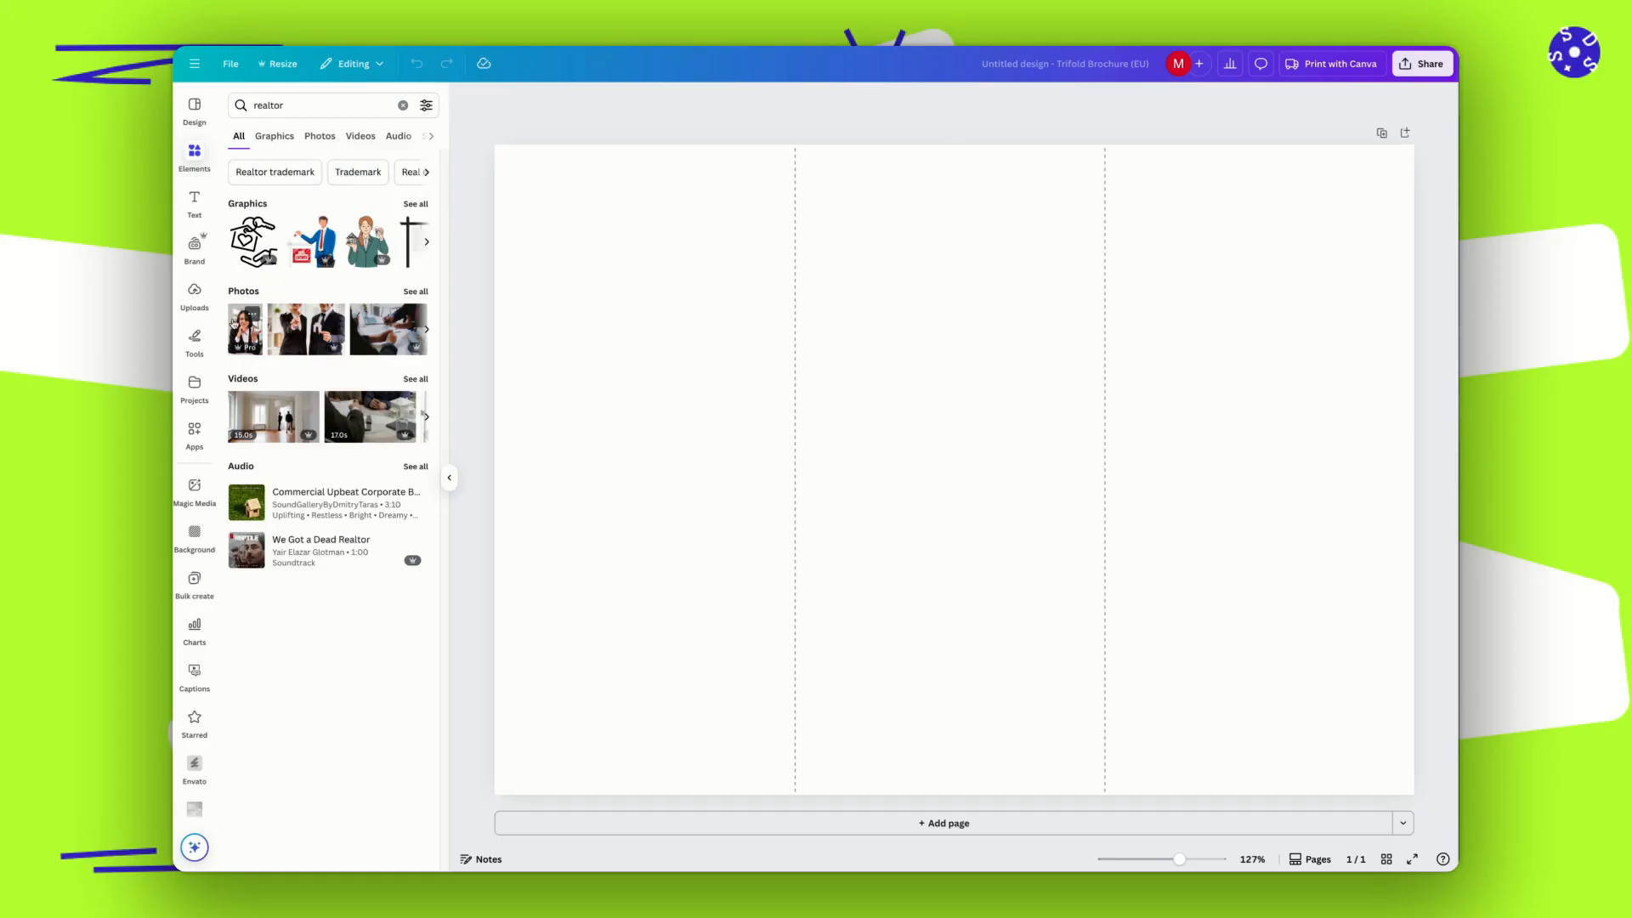
{"action": "left_click_drag", "start_coordinate": [246, 328], "coordinate": [500, 259]}
{"action": "mouse_move", "coordinate": [519, 393]}
{"action": "left_mouse_down"}
{"action": "mouse_move", "coordinate": [681, 575]}
{"action": "mouse_move", "coordinate": [539, 473]}
{"action": "mouse_move", "coordinate": [512, 416]}
{"action": "left_mouse_up"}
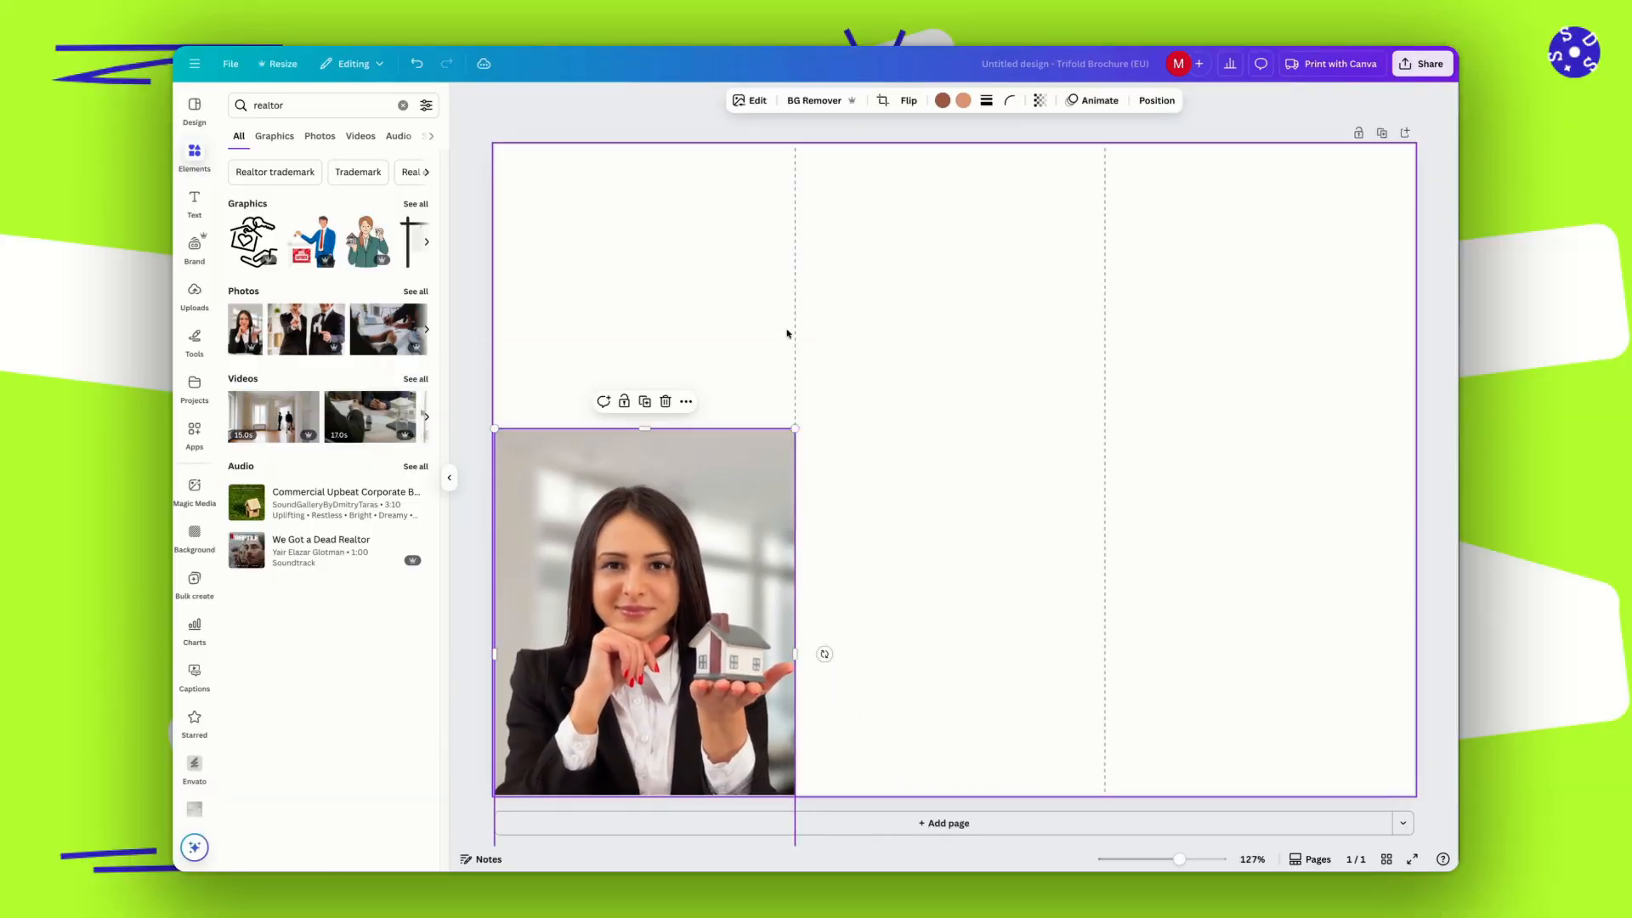
Place the round blue house logo in the right panel's upper corner and an enlarged red SOLD sign over the portrait photo's upper edge.
{"action": "left_click", "coordinate": [924, 541]}
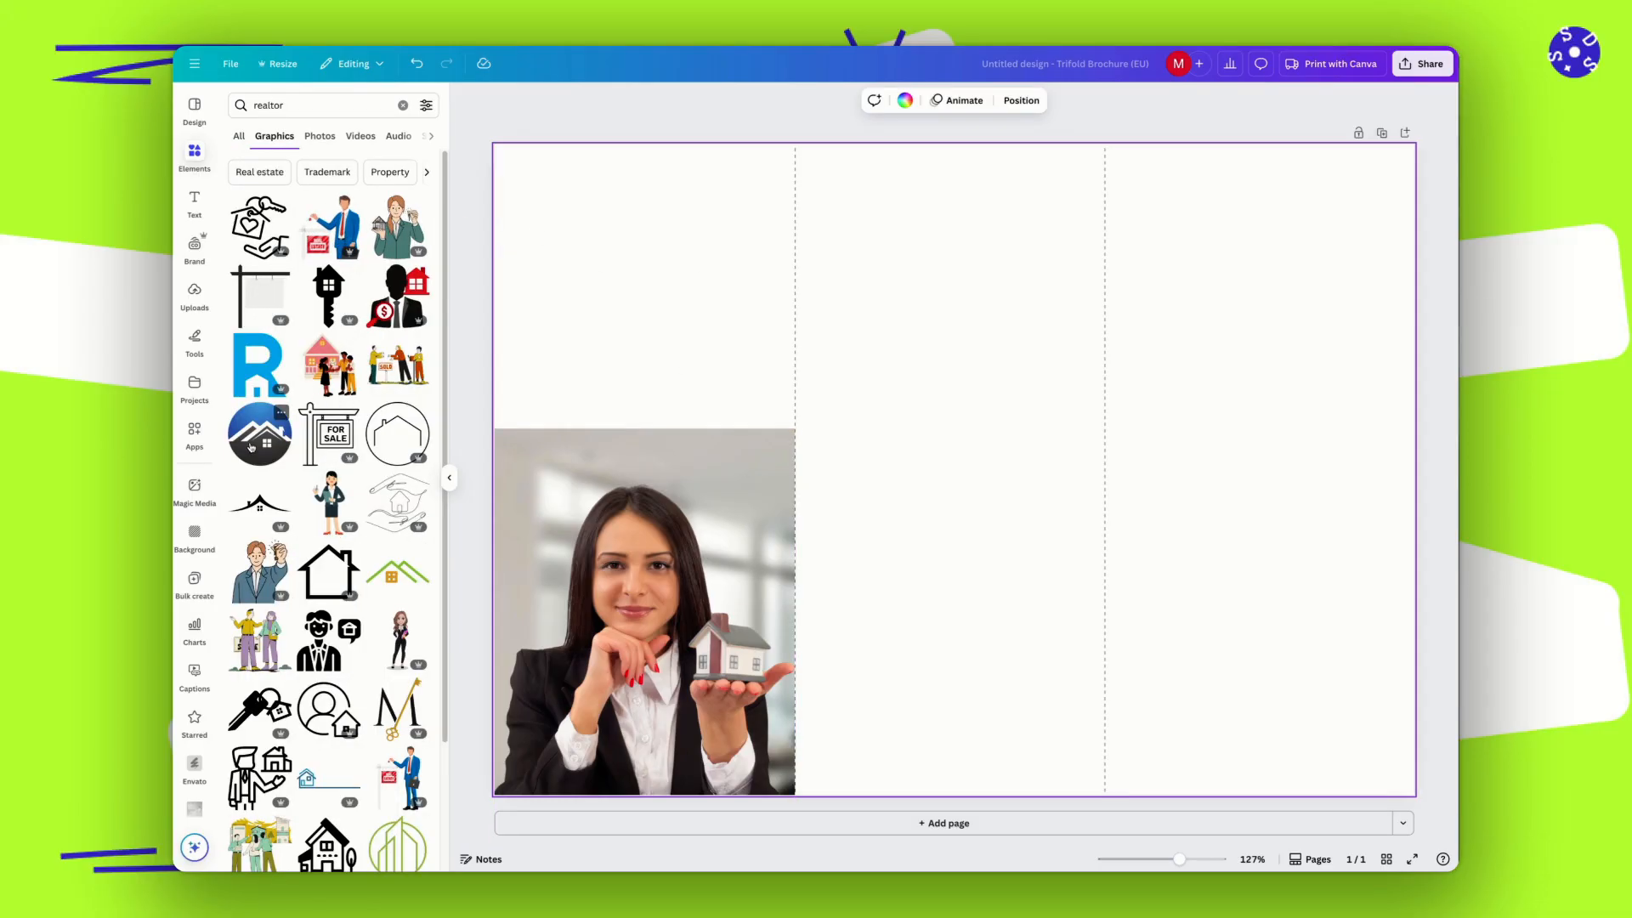
{"action": "left_click_drag", "start_coordinate": [251, 446], "coordinate": [1272, 165]}
{"action": "scroll", "coordinate": [388, 461], "scroll_direction": "down", "scroll_amount": 8}
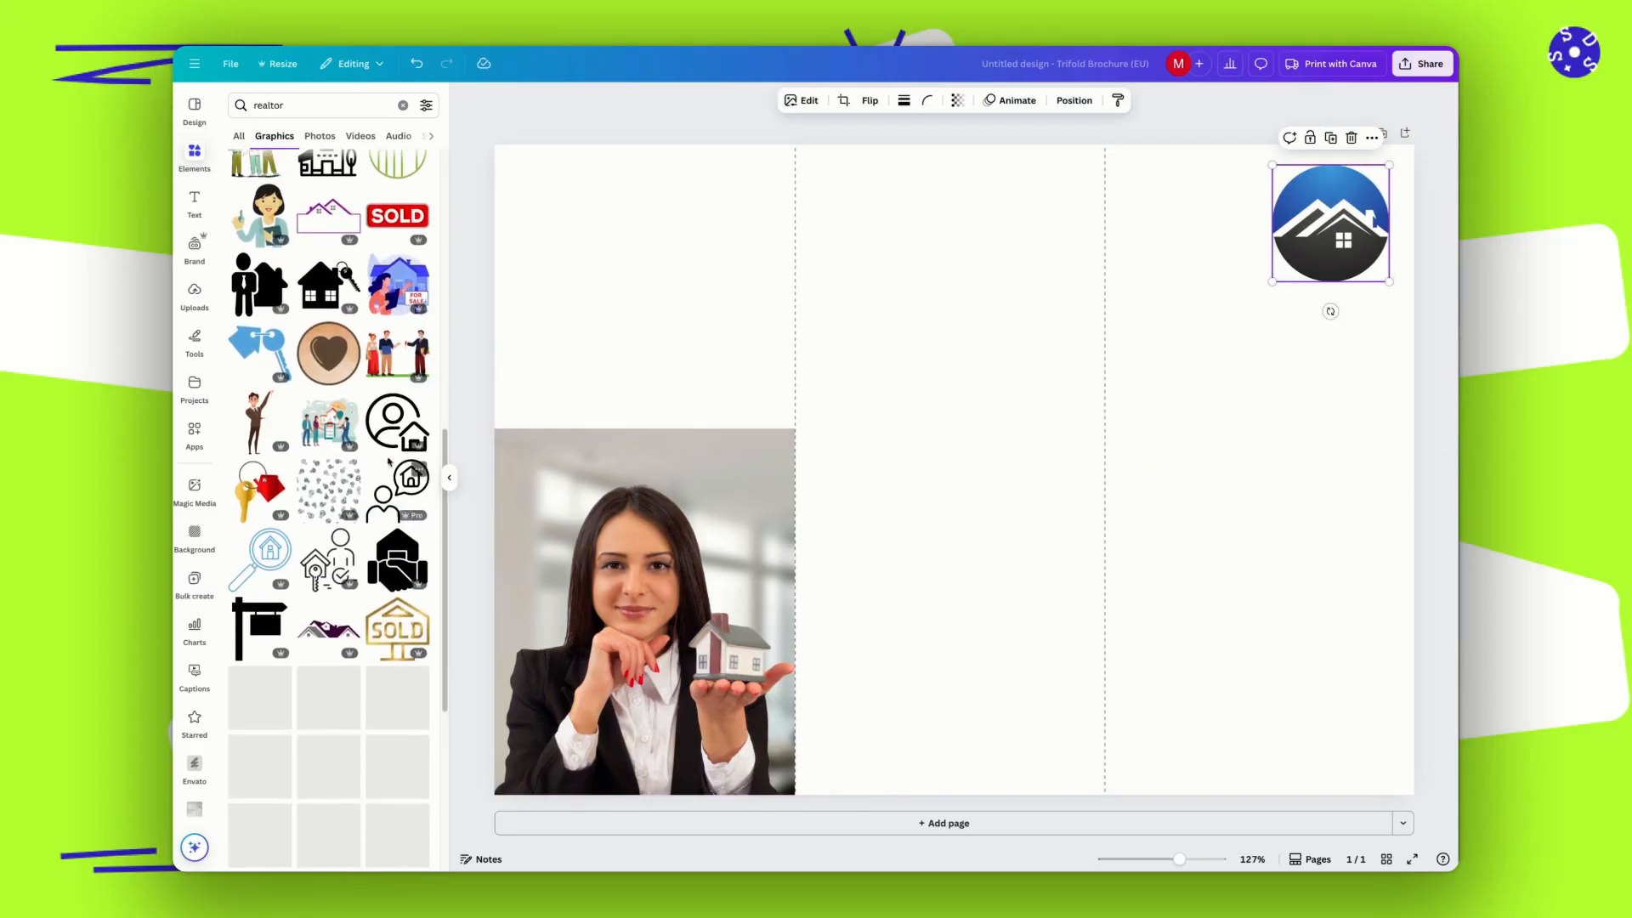
{"action": "left_click_drag", "start_coordinate": [397, 215], "coordinate": [677, 415]}
{"action": "left_click_drag", "start_coordinate": [547, 346], "coordinate": [697, 423]}
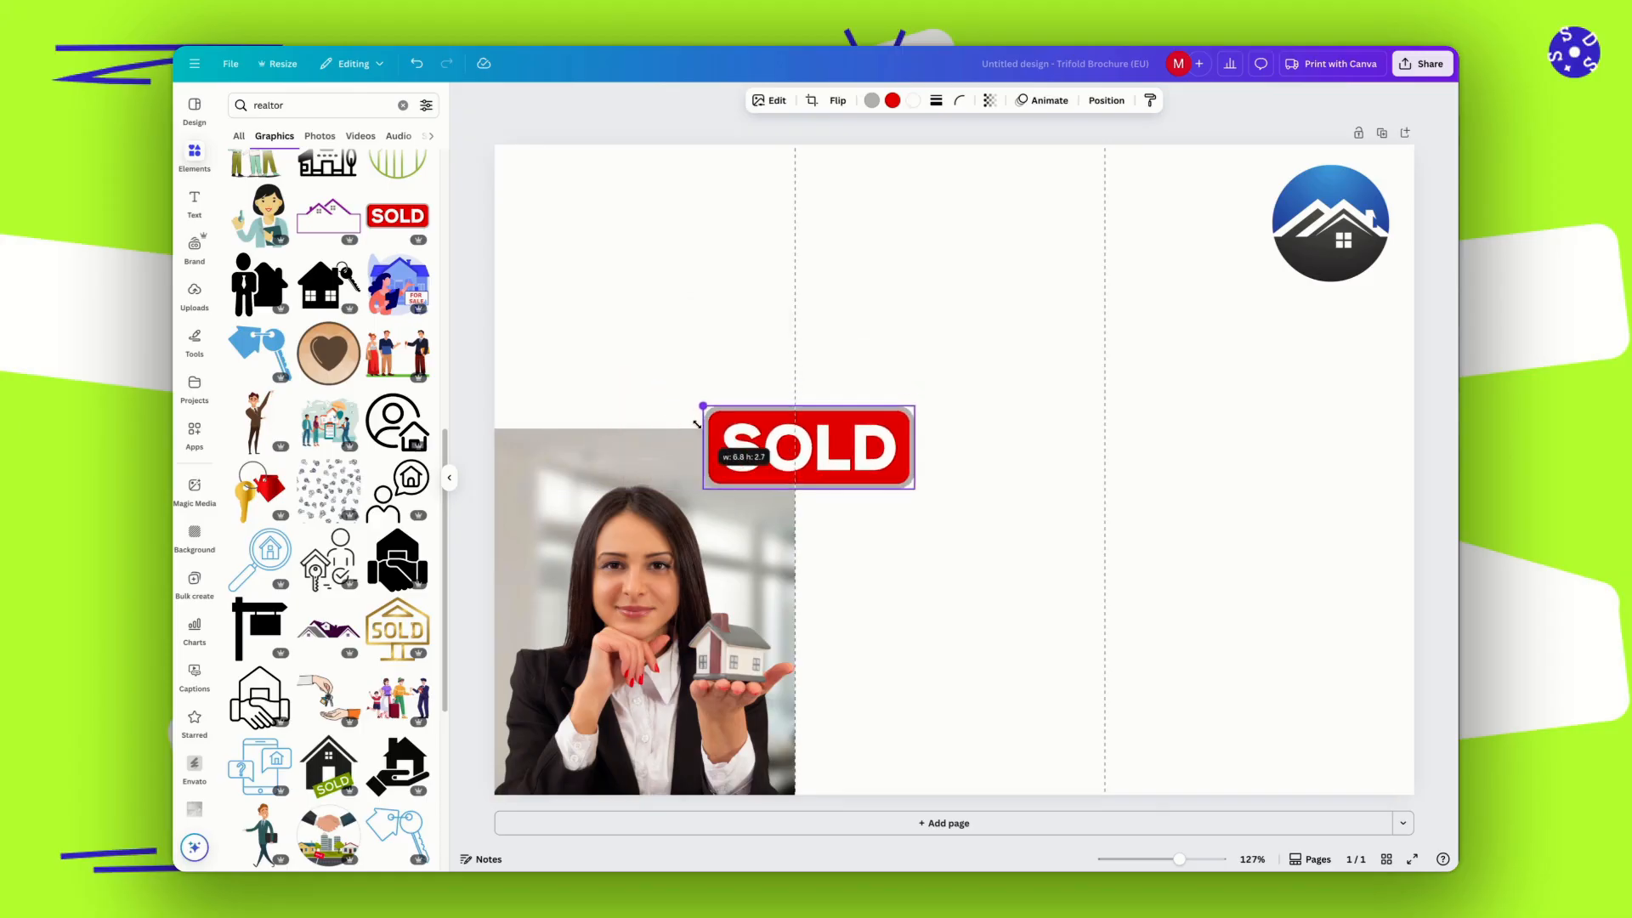
{"action": "left_click_drag", "start_coordinate": [807, 446], "coordinate": [603, 419]}
{"action": "left_click", "coordinate": [896, 432]}
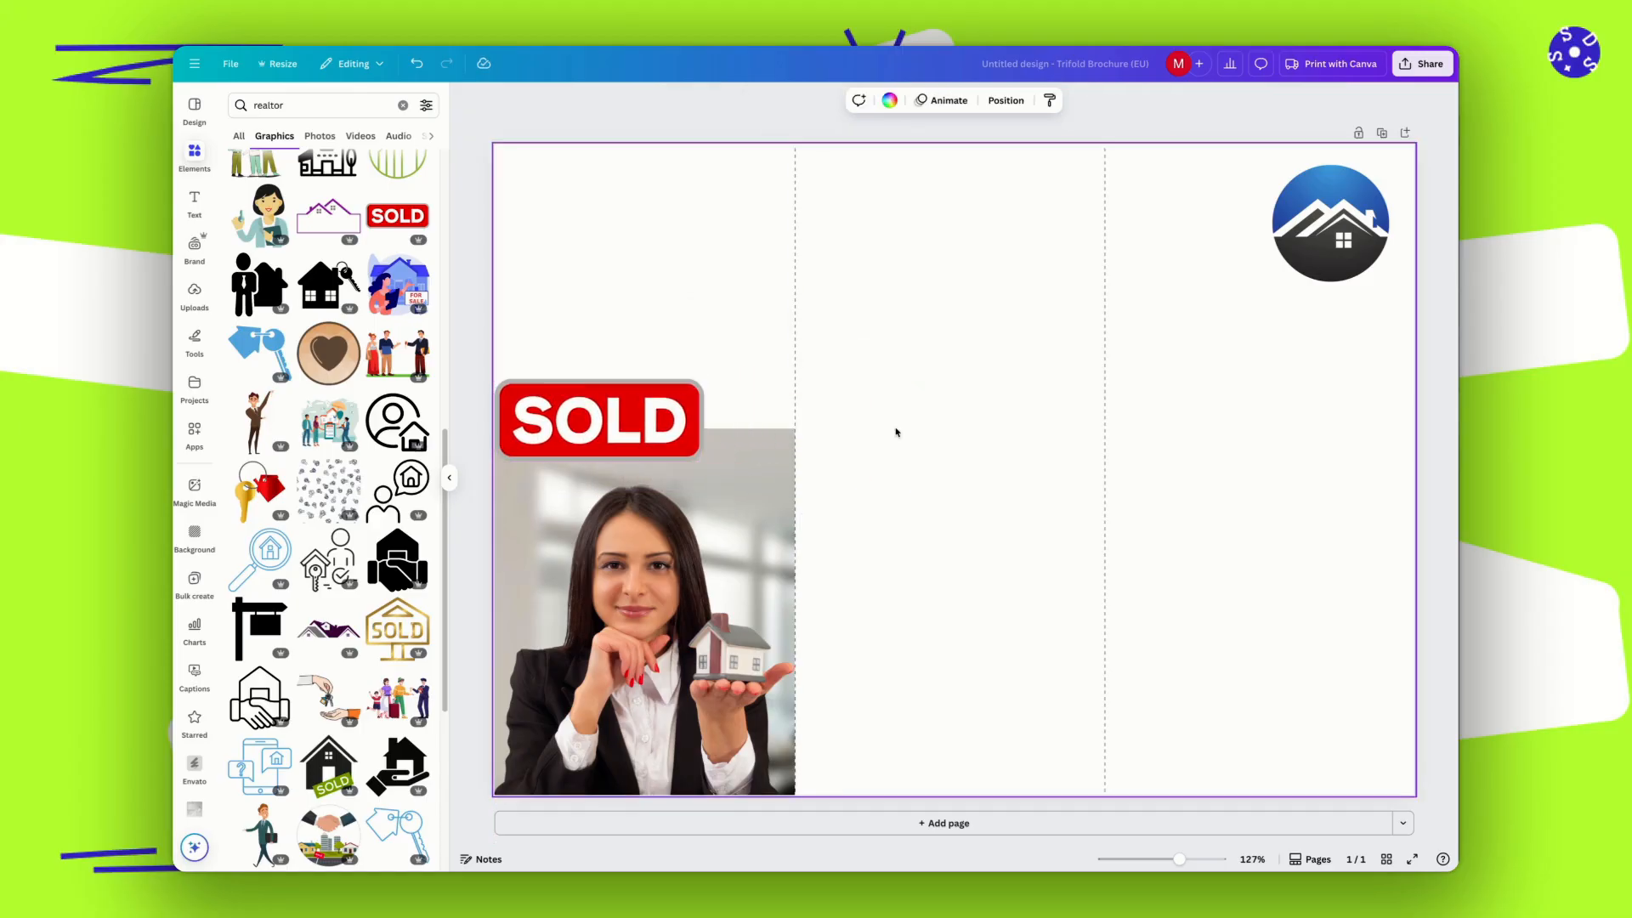
Search the photos for "beuatiful house" and place the white modern house with balconies across the middle panel's upper part.
{"action": "left_click", "coordinate": [320, 136]}
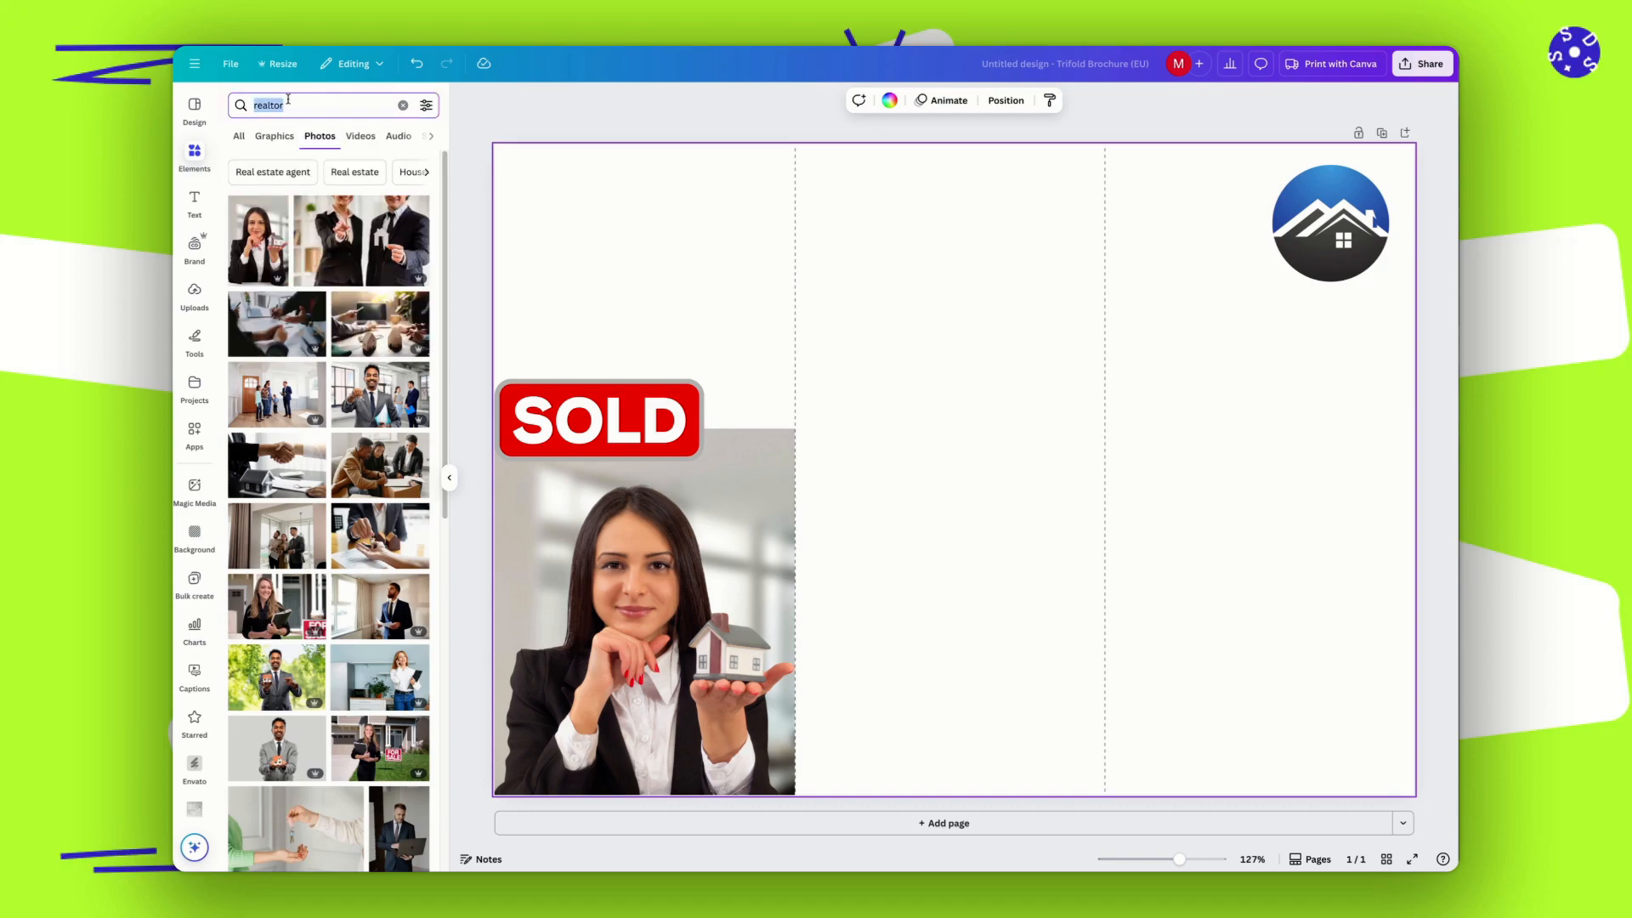
{"action": "type", "text": "beuat"}
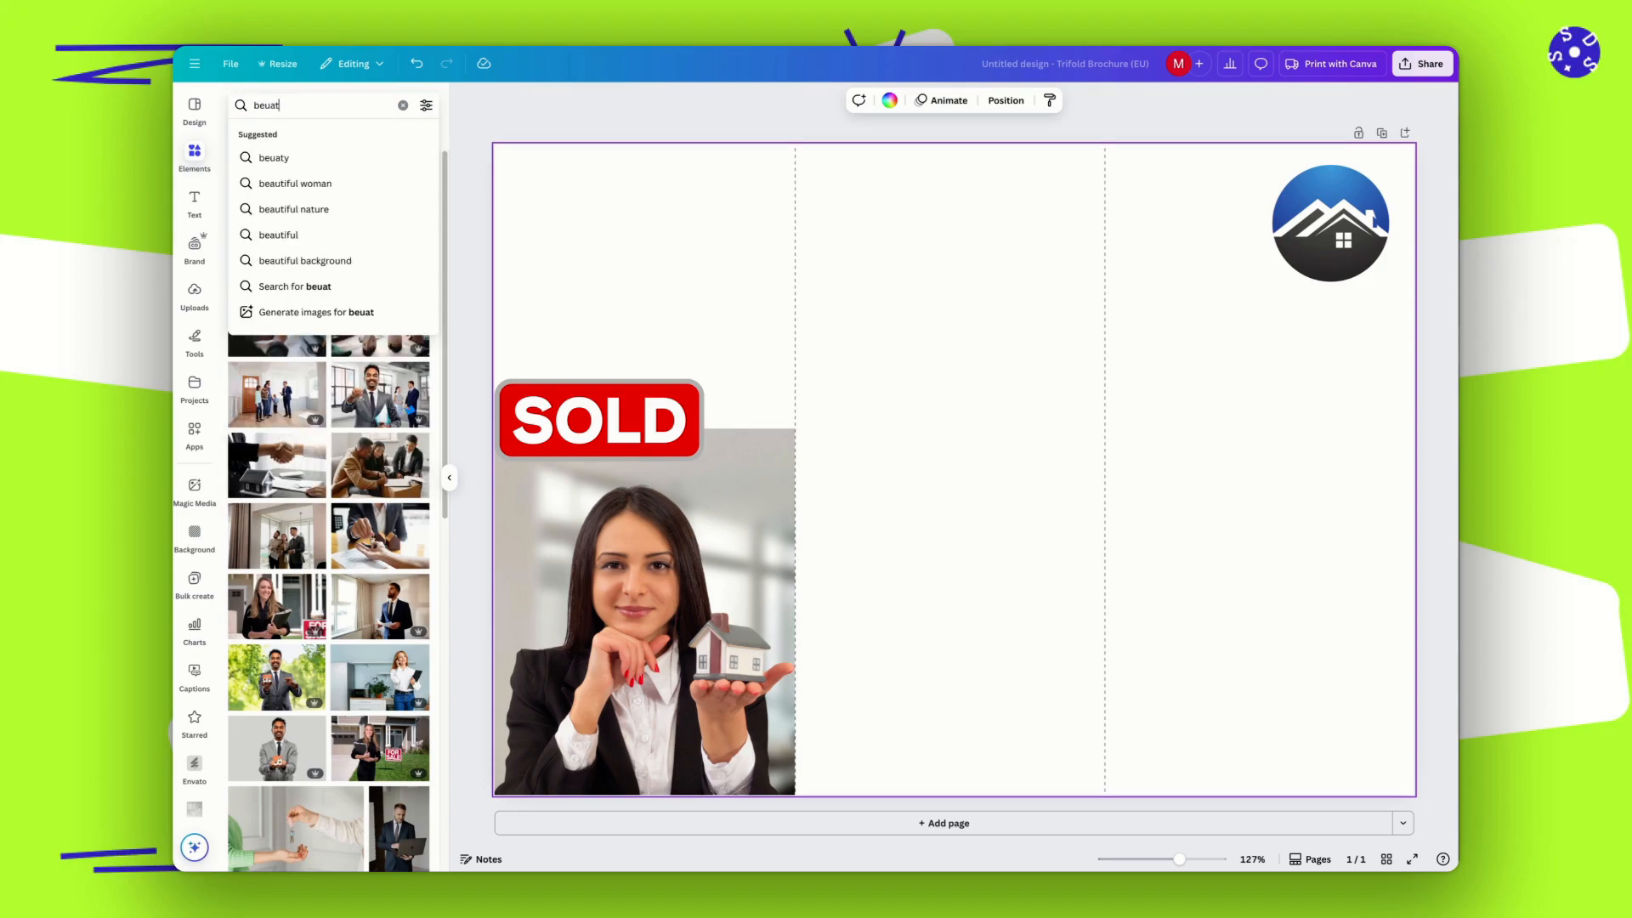
{"action": "type", "text": "iful house"}
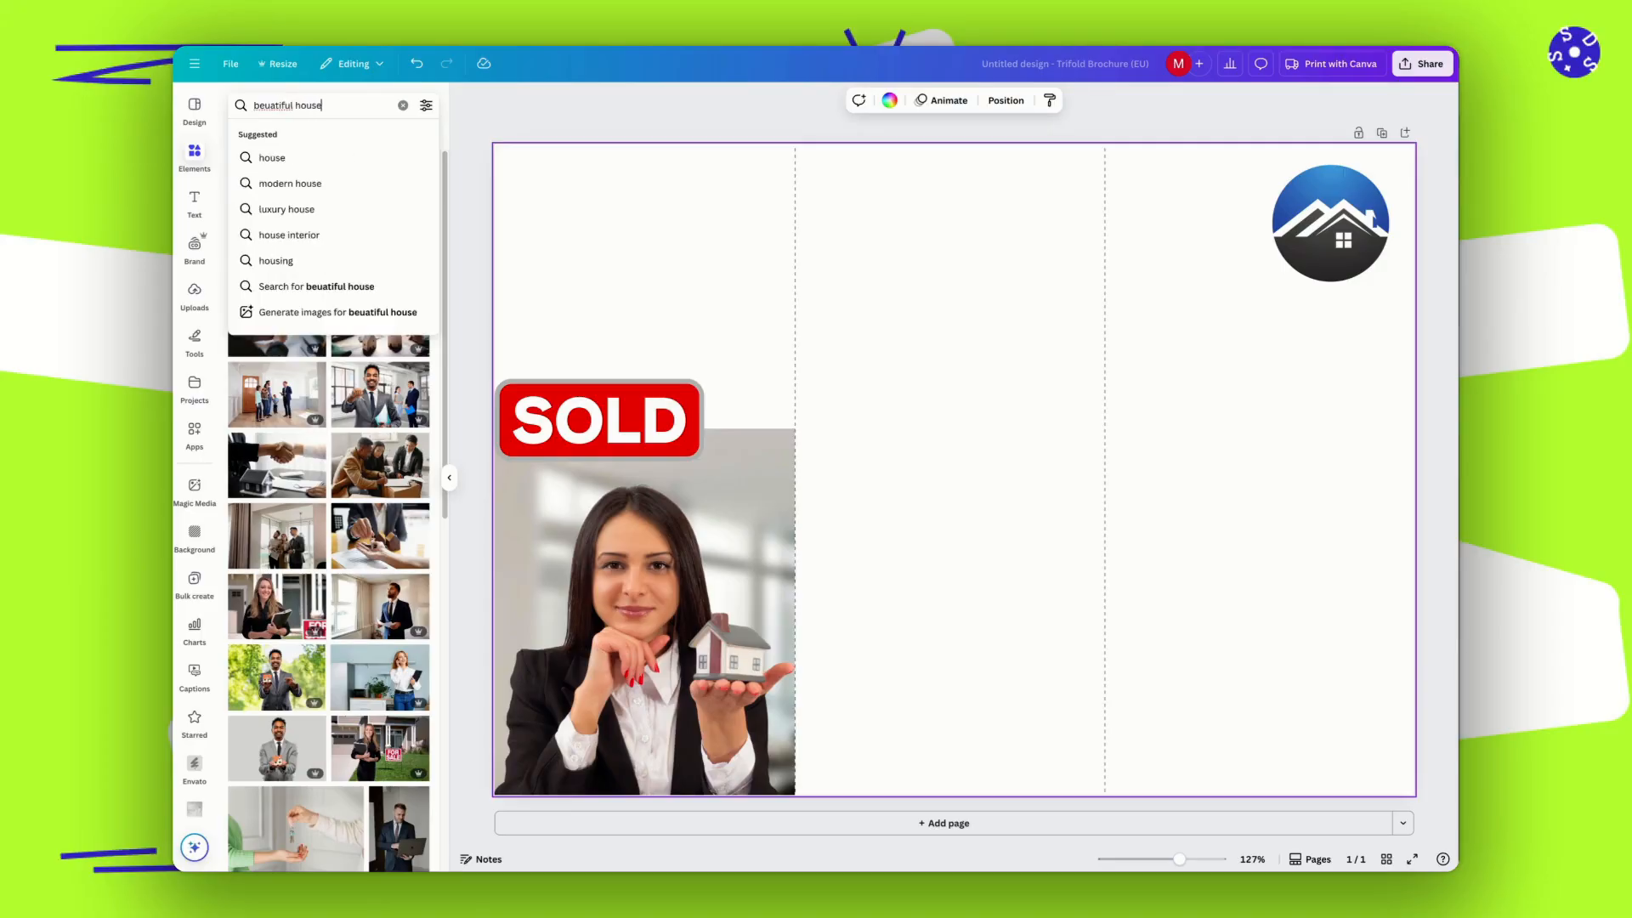
{"action": "key", "text": "Return"}
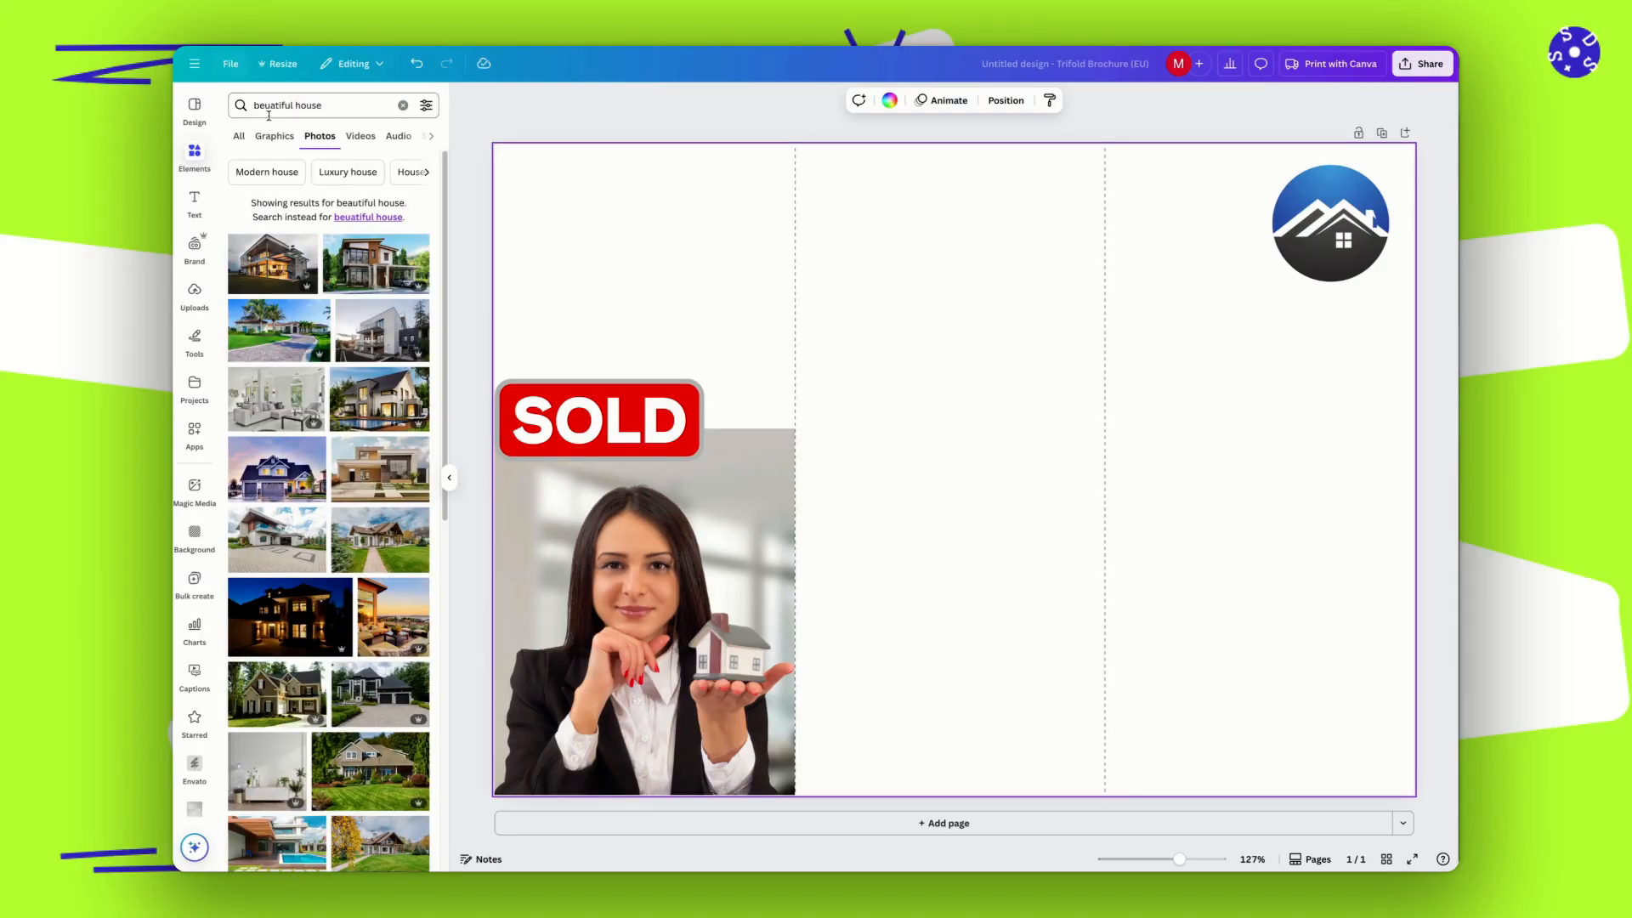
{"action": "left_click", "coordinate": [382, 329]}
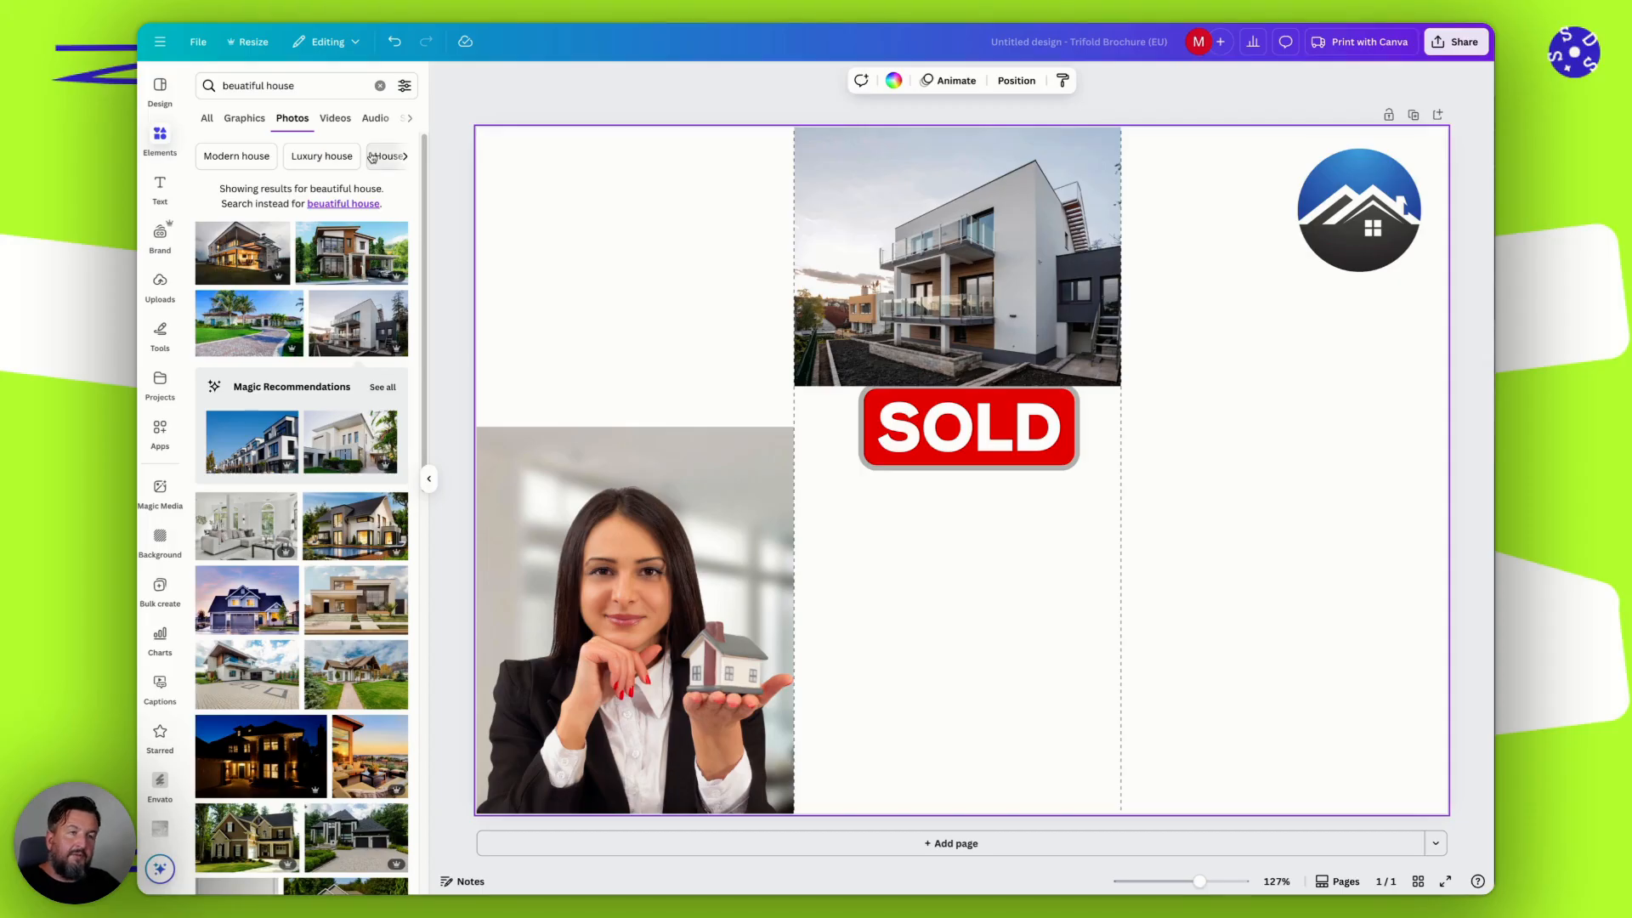
Enlarge the SOLD sign to the full width of the middle panel and position it directly beneath the house photo.
{"action": "left_click", "coordinate": [865, 420]}
{"action": "left_click_drag", "start_coordinate": [858, 385], "coordinate": [794, 357]}
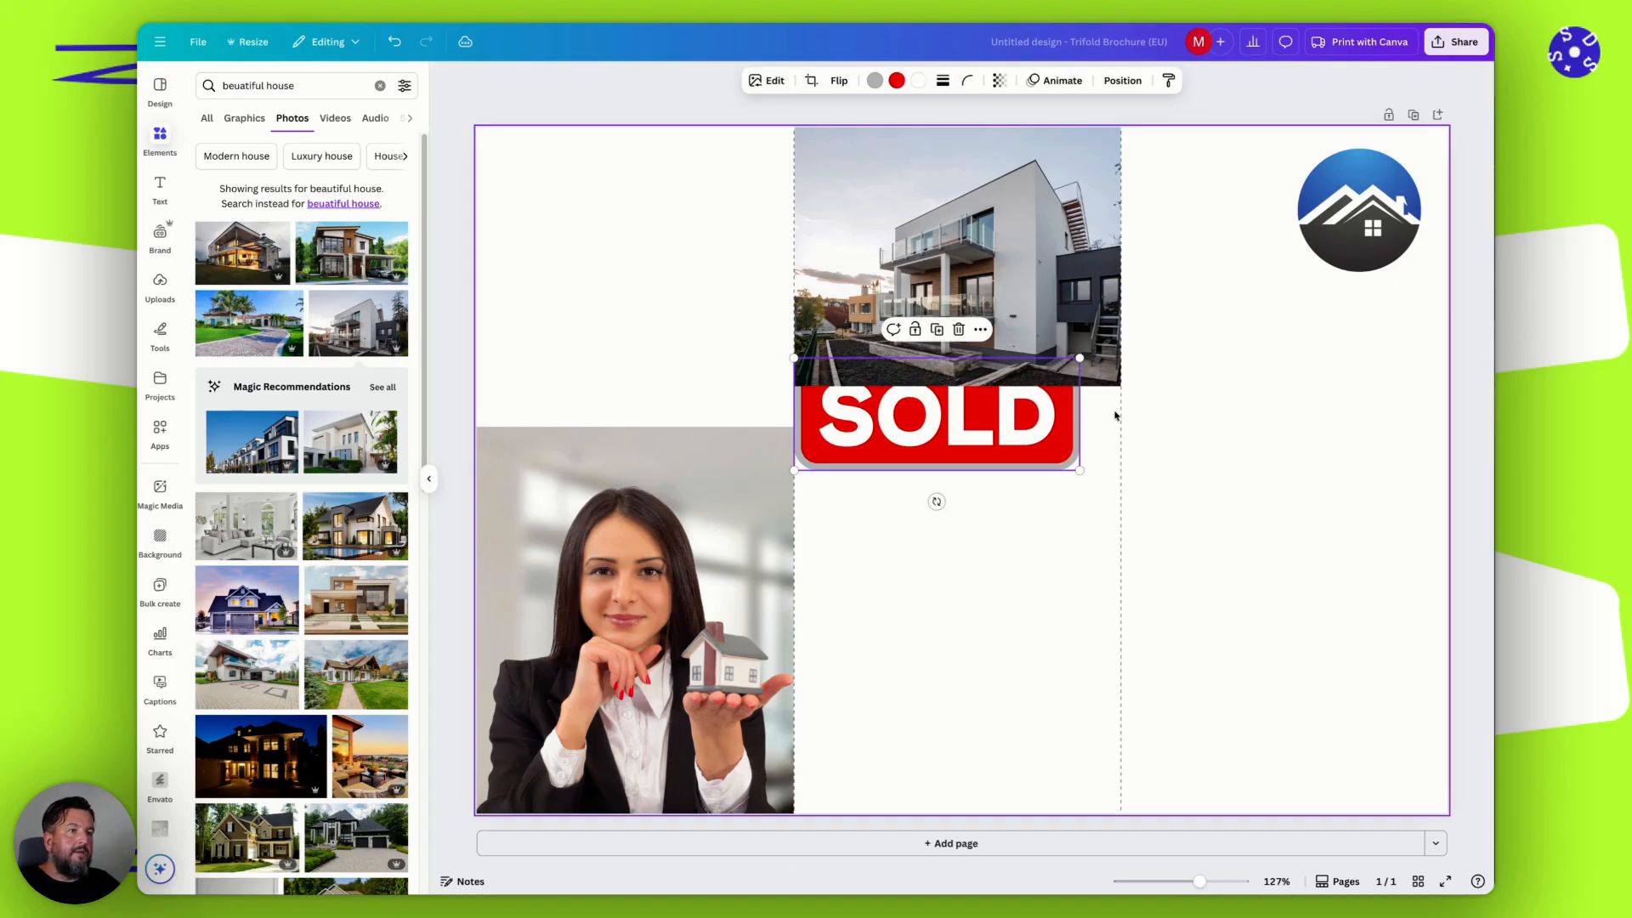
{"action": "left_click_drag", "start_coordinate": [1081, 358], "coordinate": [1120, 341]}
{"action": "left_click_drag", "start_coordinate": [986, 425], "coordinate": [986, 451]}
{"action": "left_click", "coordinate": [996, 534]}
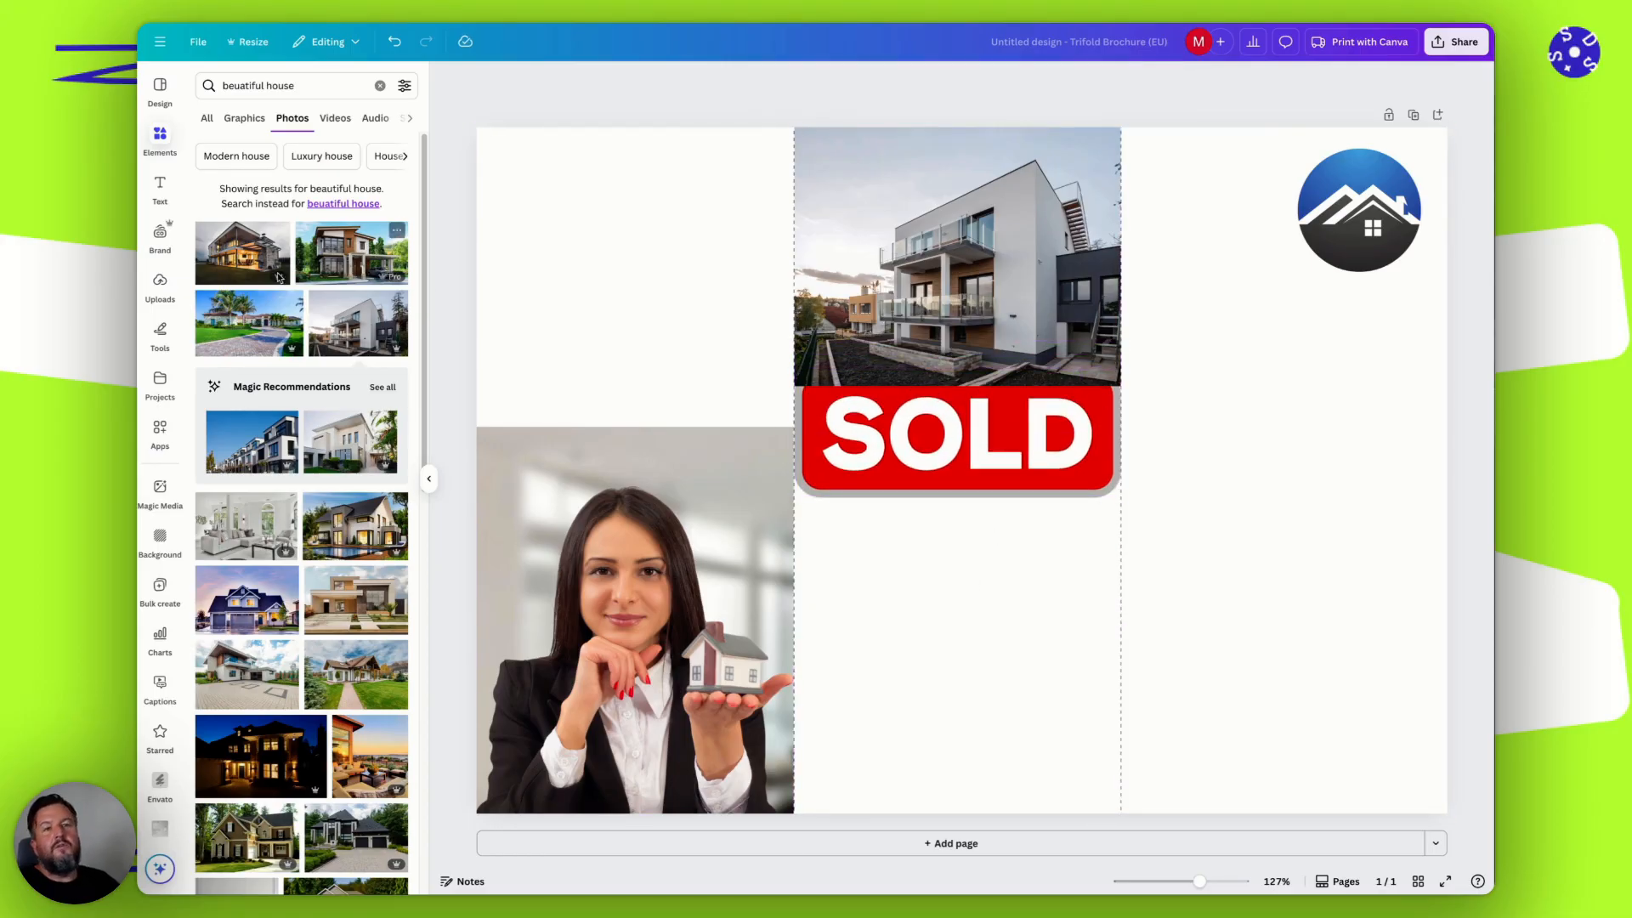
Add the uploaded Instagram logo to the design and shrink it into the right panel's lower outer corner.
{"action": "left_click", "coordinate": [169, 195]}
{"action": "left_click", "coordinate": [160, 284]}
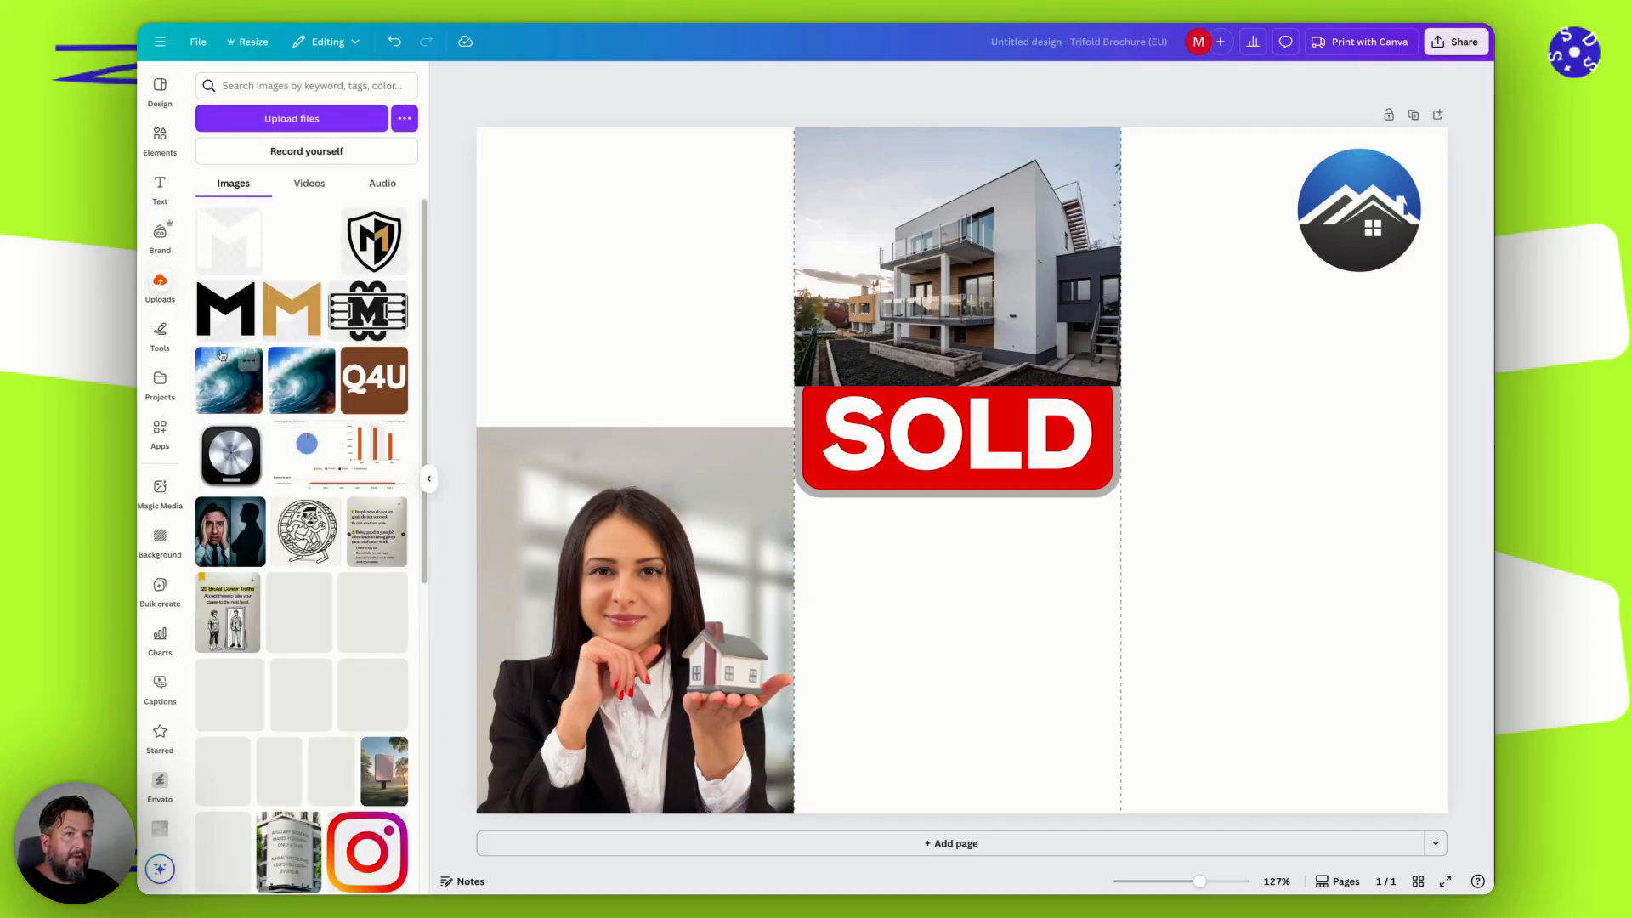
{"action": "scroll", "coordinate": [328, 546], "scroll_direction": "down", "scroll_amount": 8}
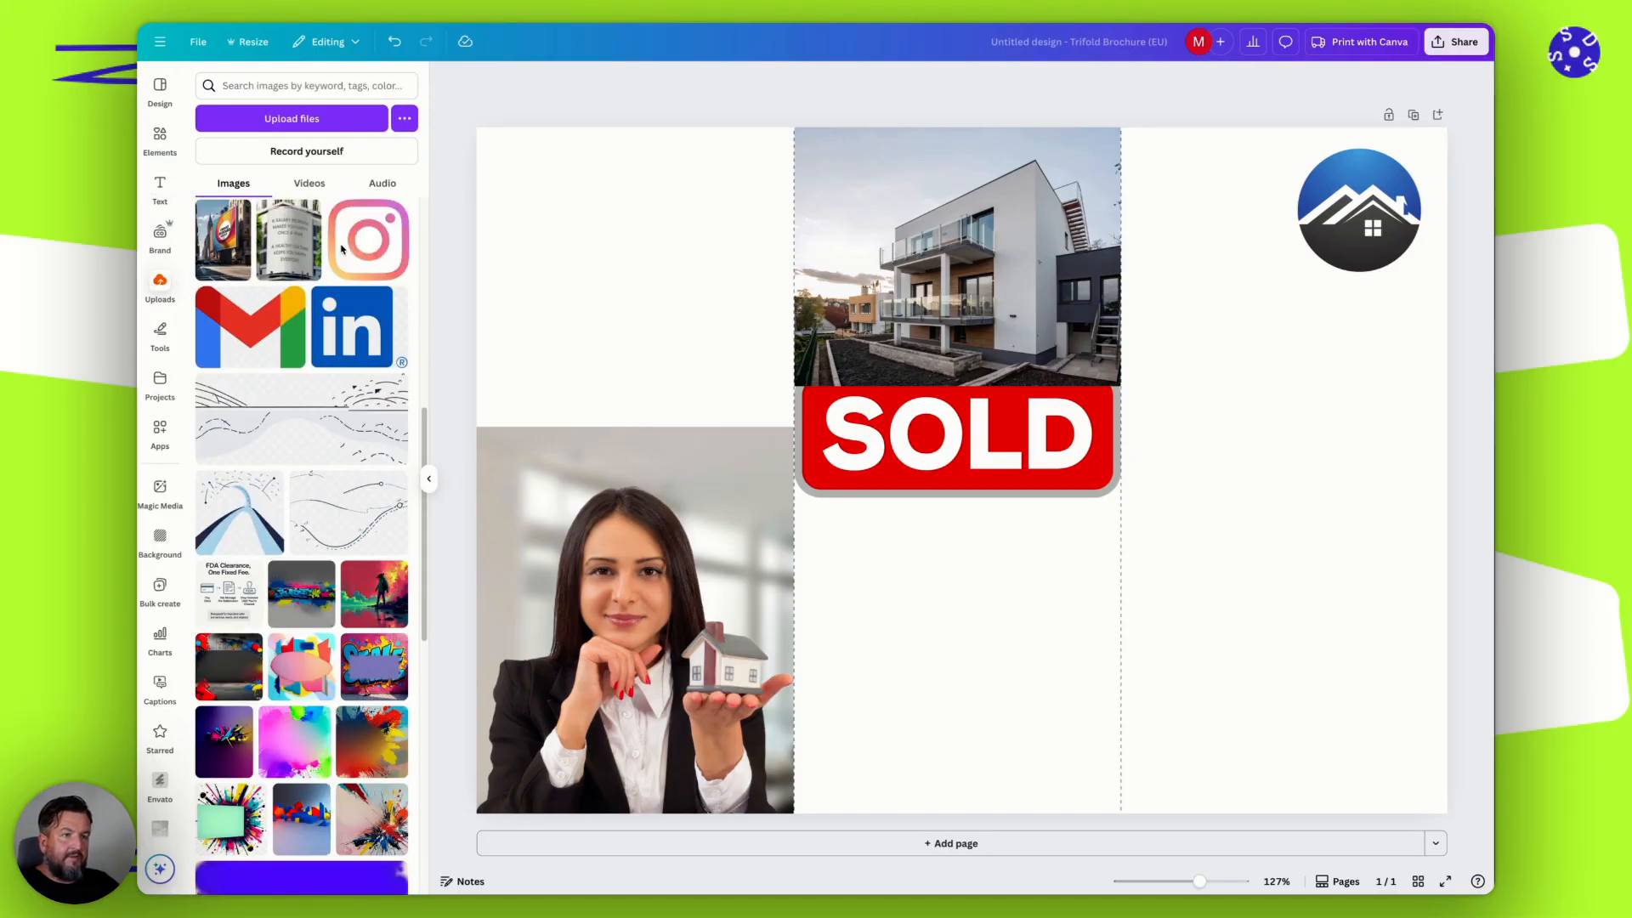
{"action": "left_click", "coordinate": [376, 260]}
{"action": "left_click_drag", "start_coordinate": [994, 544], "coordinate": [1358, 718]}
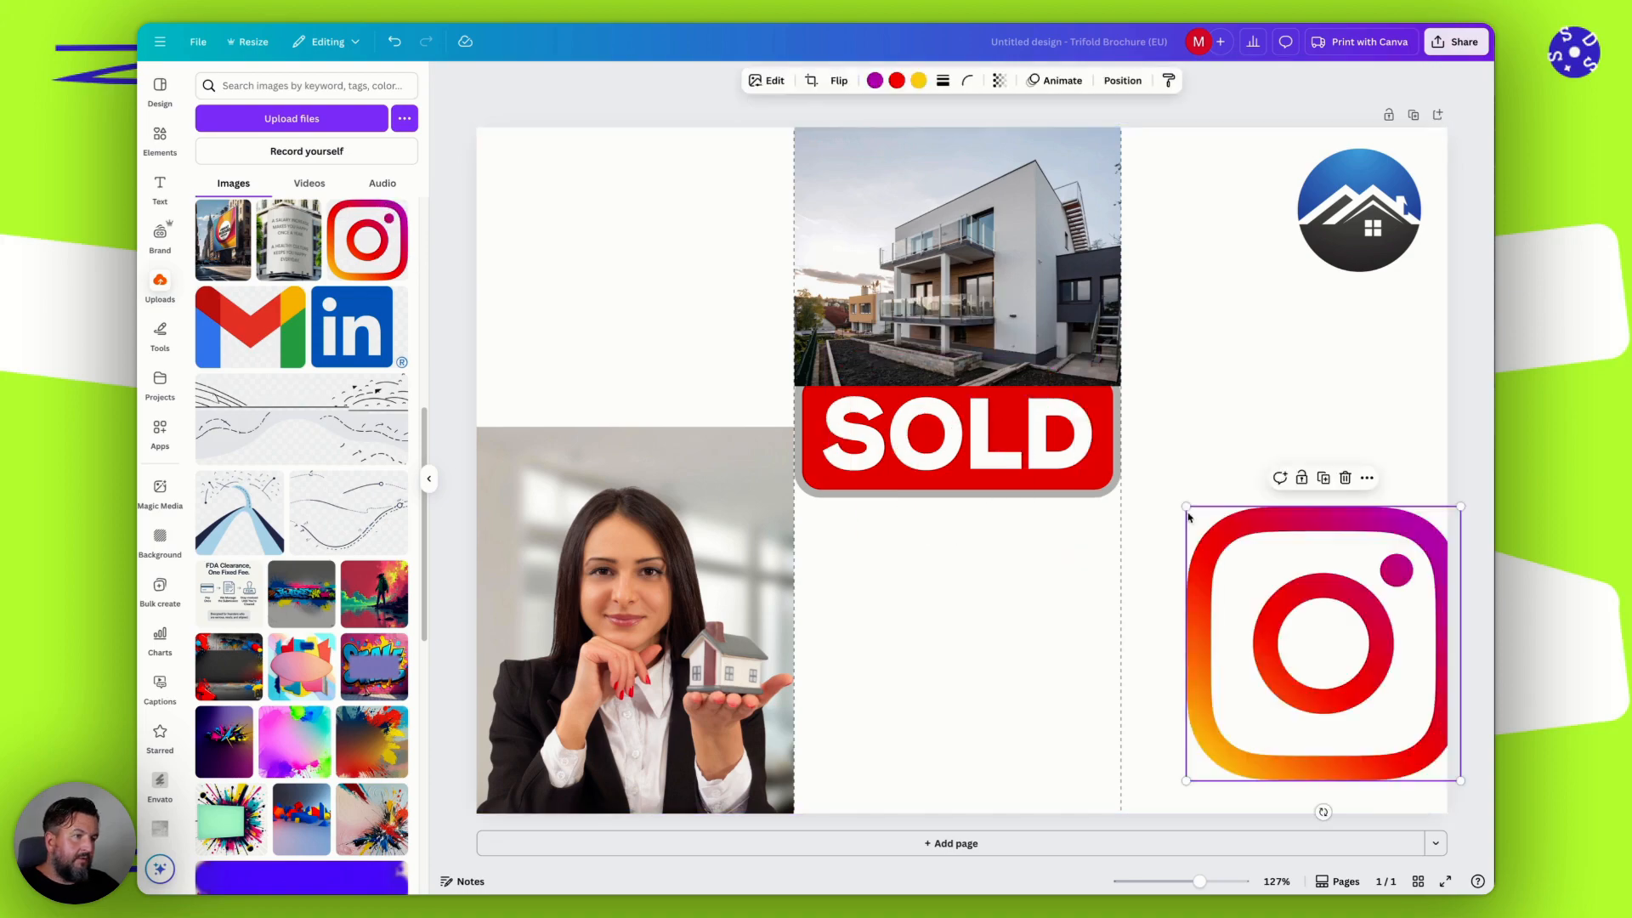
{"action": "left_click_drag", "start_coordinate": [1187, 507], "coordinate": [1402, 768]}
{"action": "left_click", "coordinate": [1380, 638]}
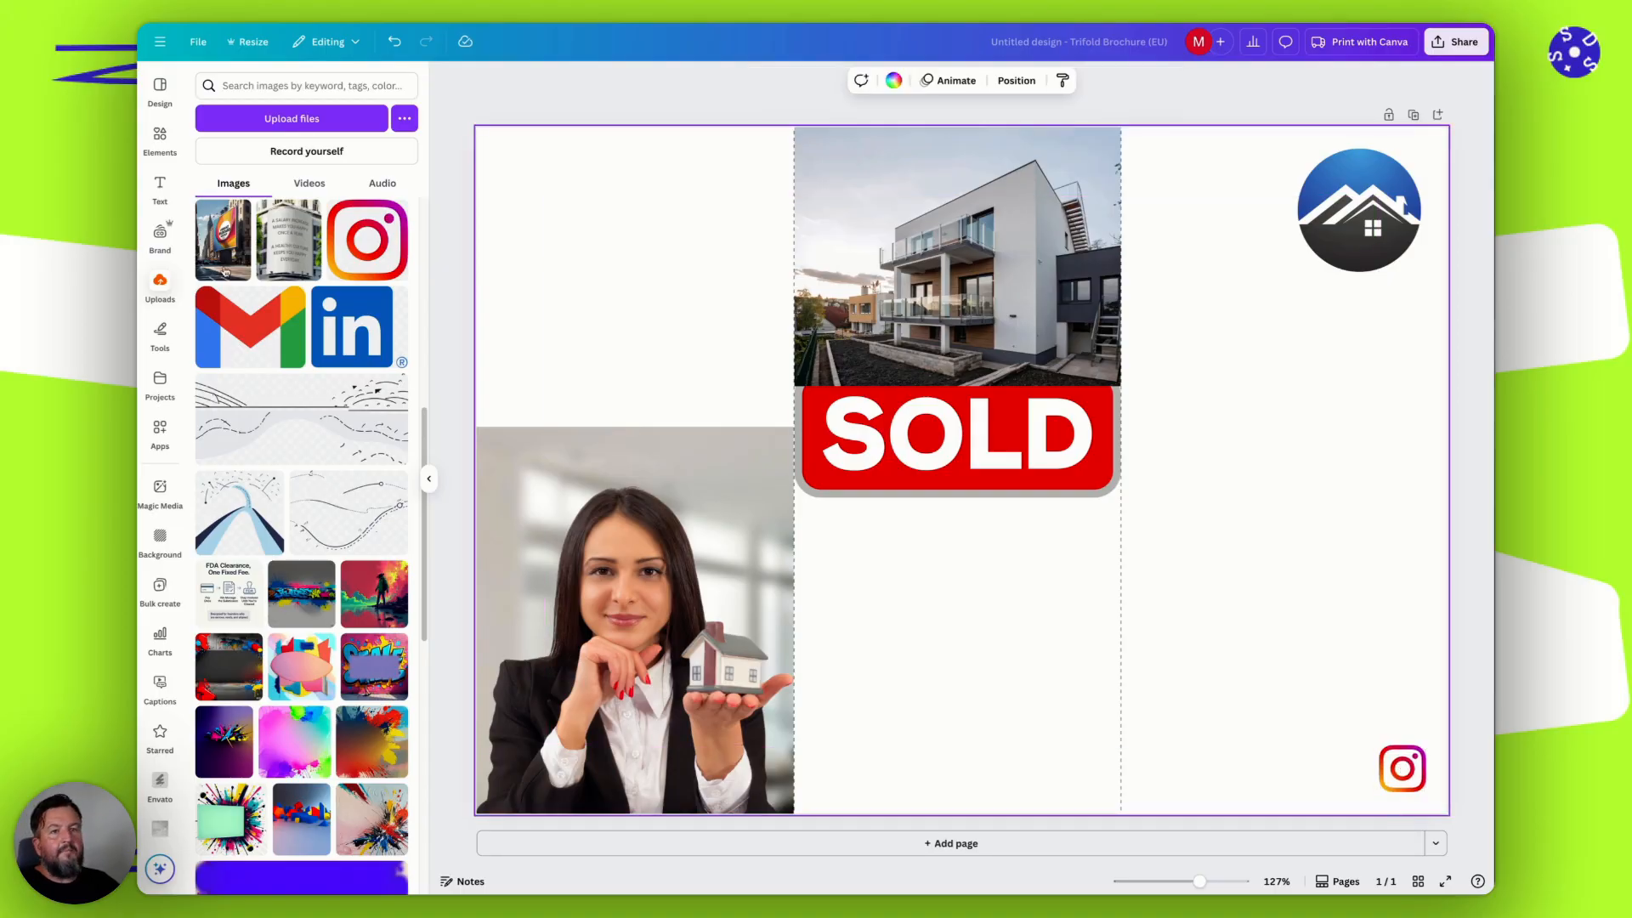
{"action": "scroll", "coordinate": [323, 411], "scroll_direction": "down", "scroll_amount": 6}
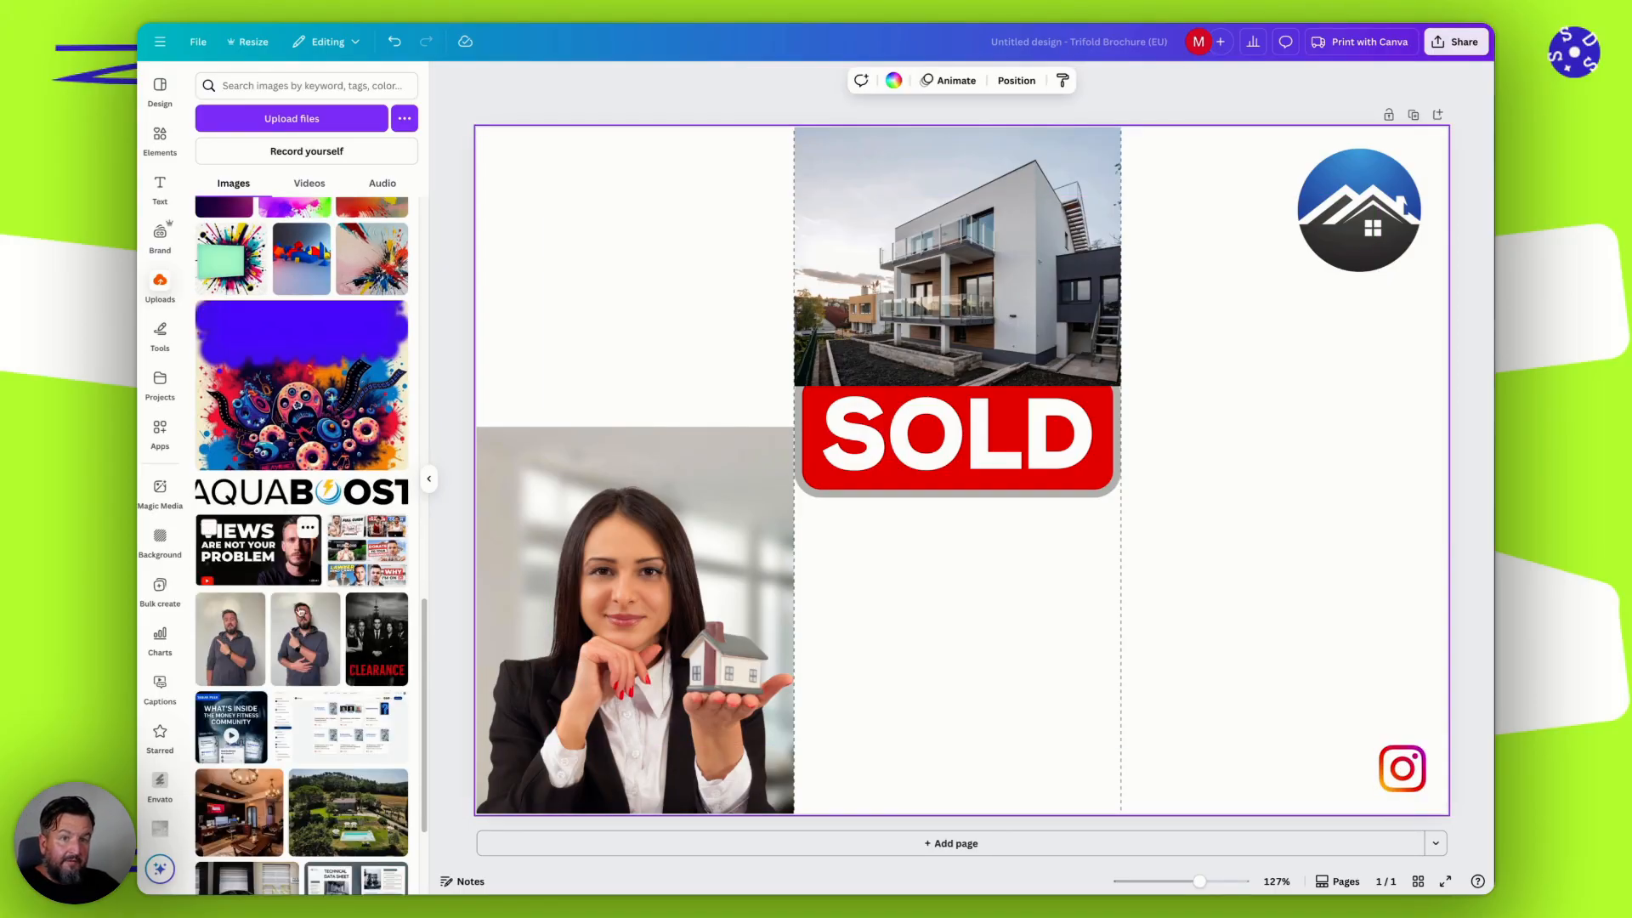
{"action": "scroll", "coordinate": [313, 633], "scroll_direction": "up", "scroll_amount": 10}
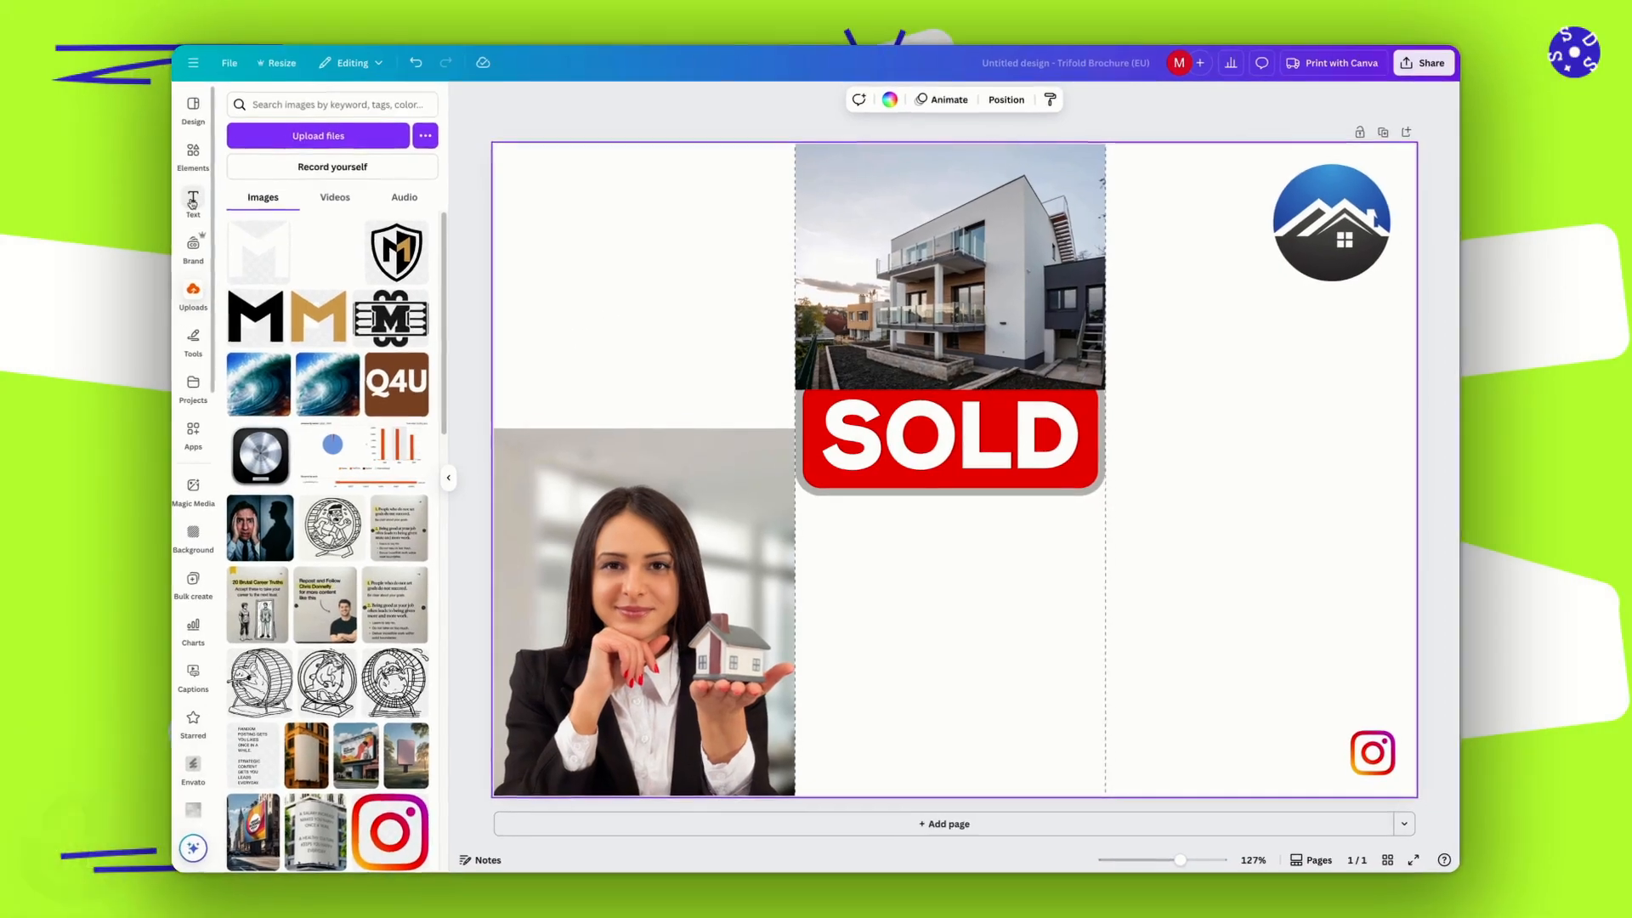
Add a plain text box and place it in the middle panel just below the SOLD sign.
{"action": "left_click", "coordinate": [179, 204]}
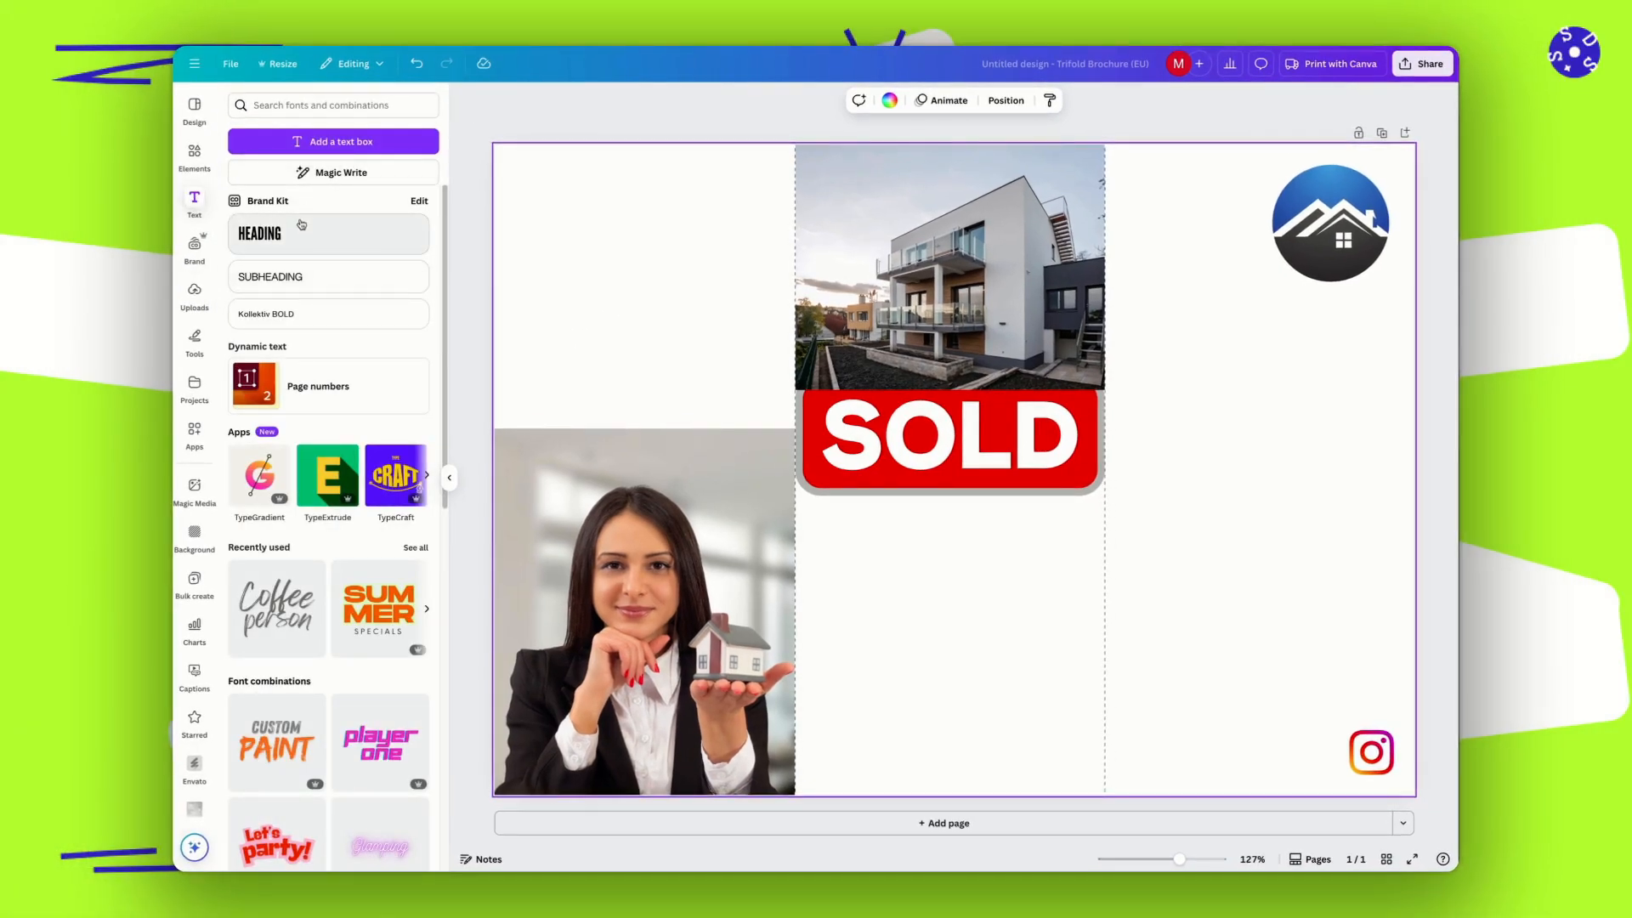
{"action": "left_click", "coordinate": [317, 136]}
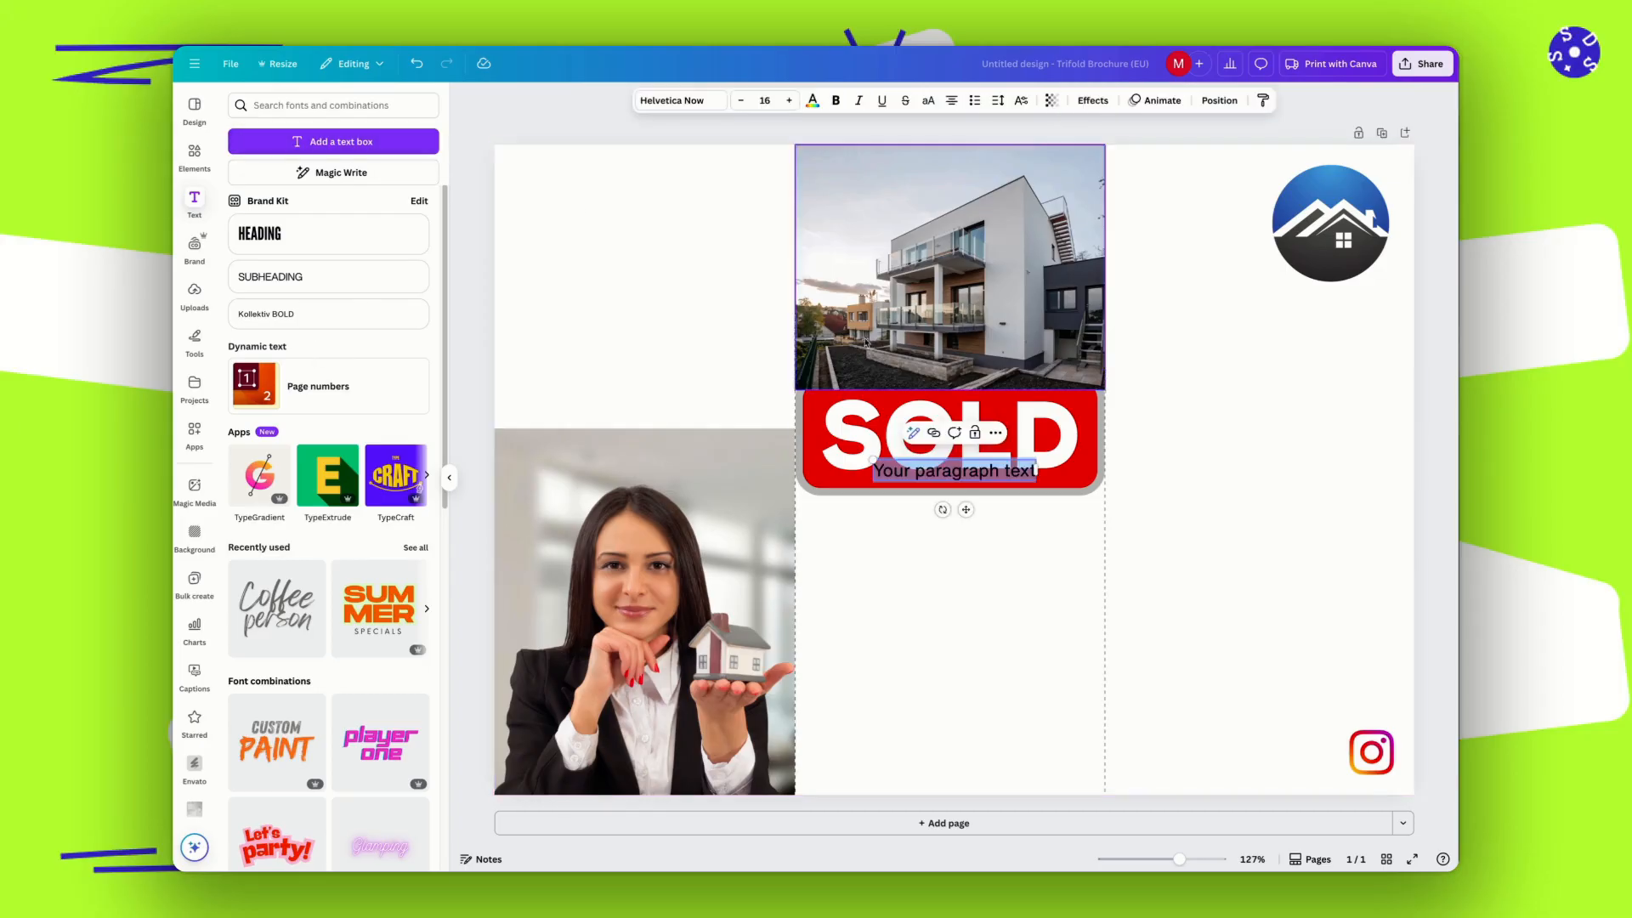
{"action": "left_click", "coordinate": [940, 568]}
{"action": "left_click_drag", "start_coordinate": [929, 493], "coordinate": [919, 552]}
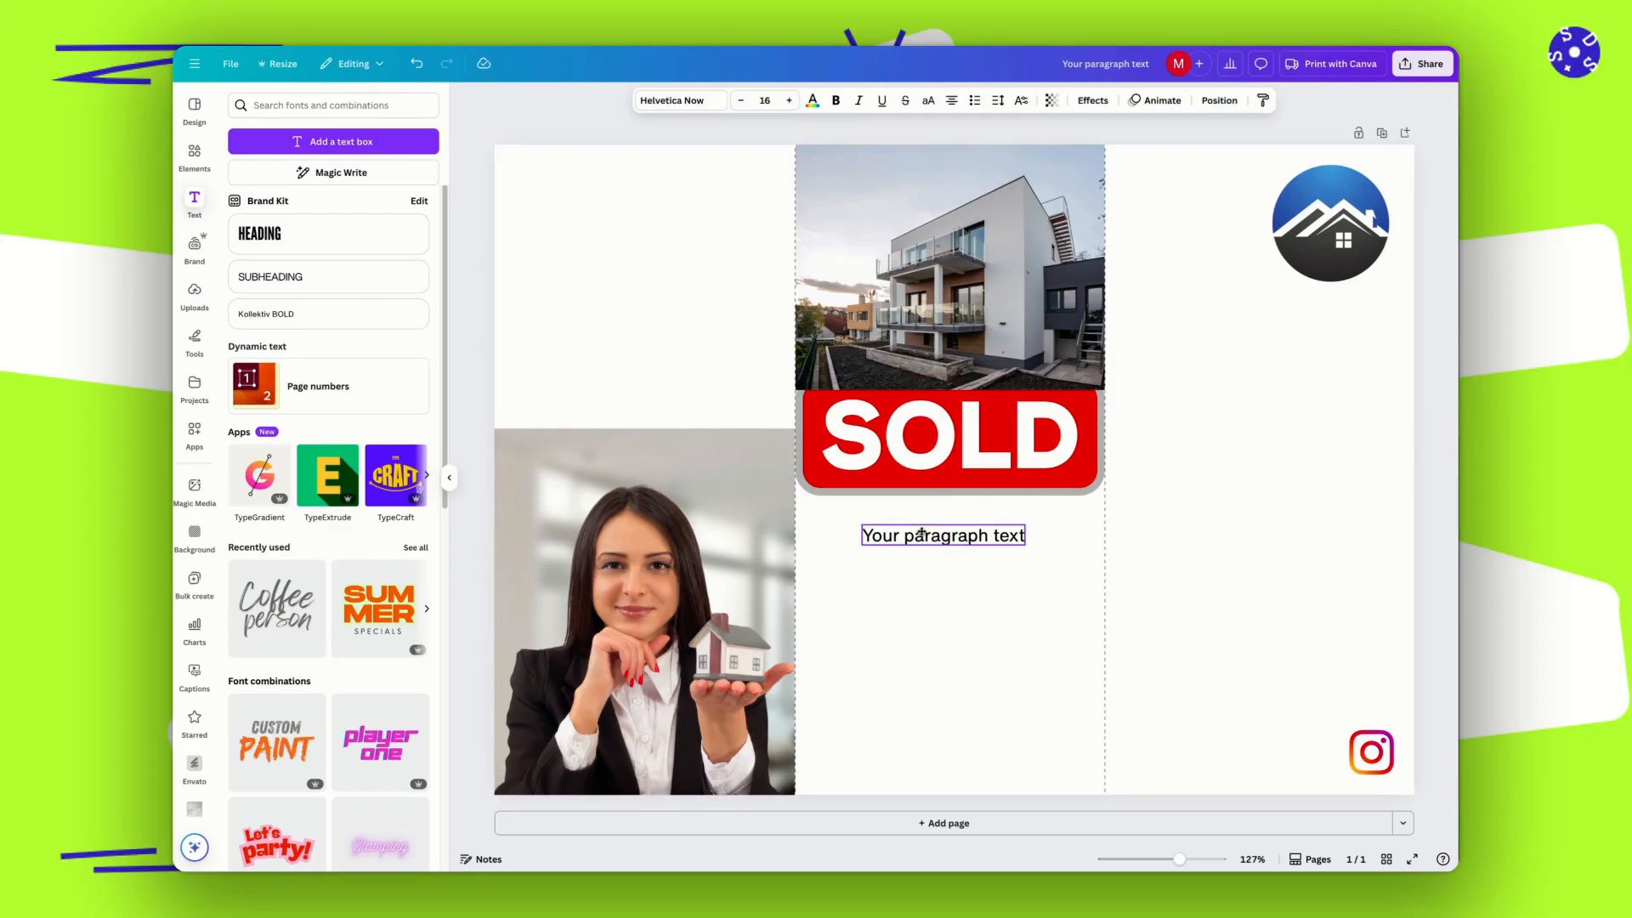
{"action": "double_click", "coordinate": [926, 535]}
{"action": "left_click", "coordinate": [984, 497]}
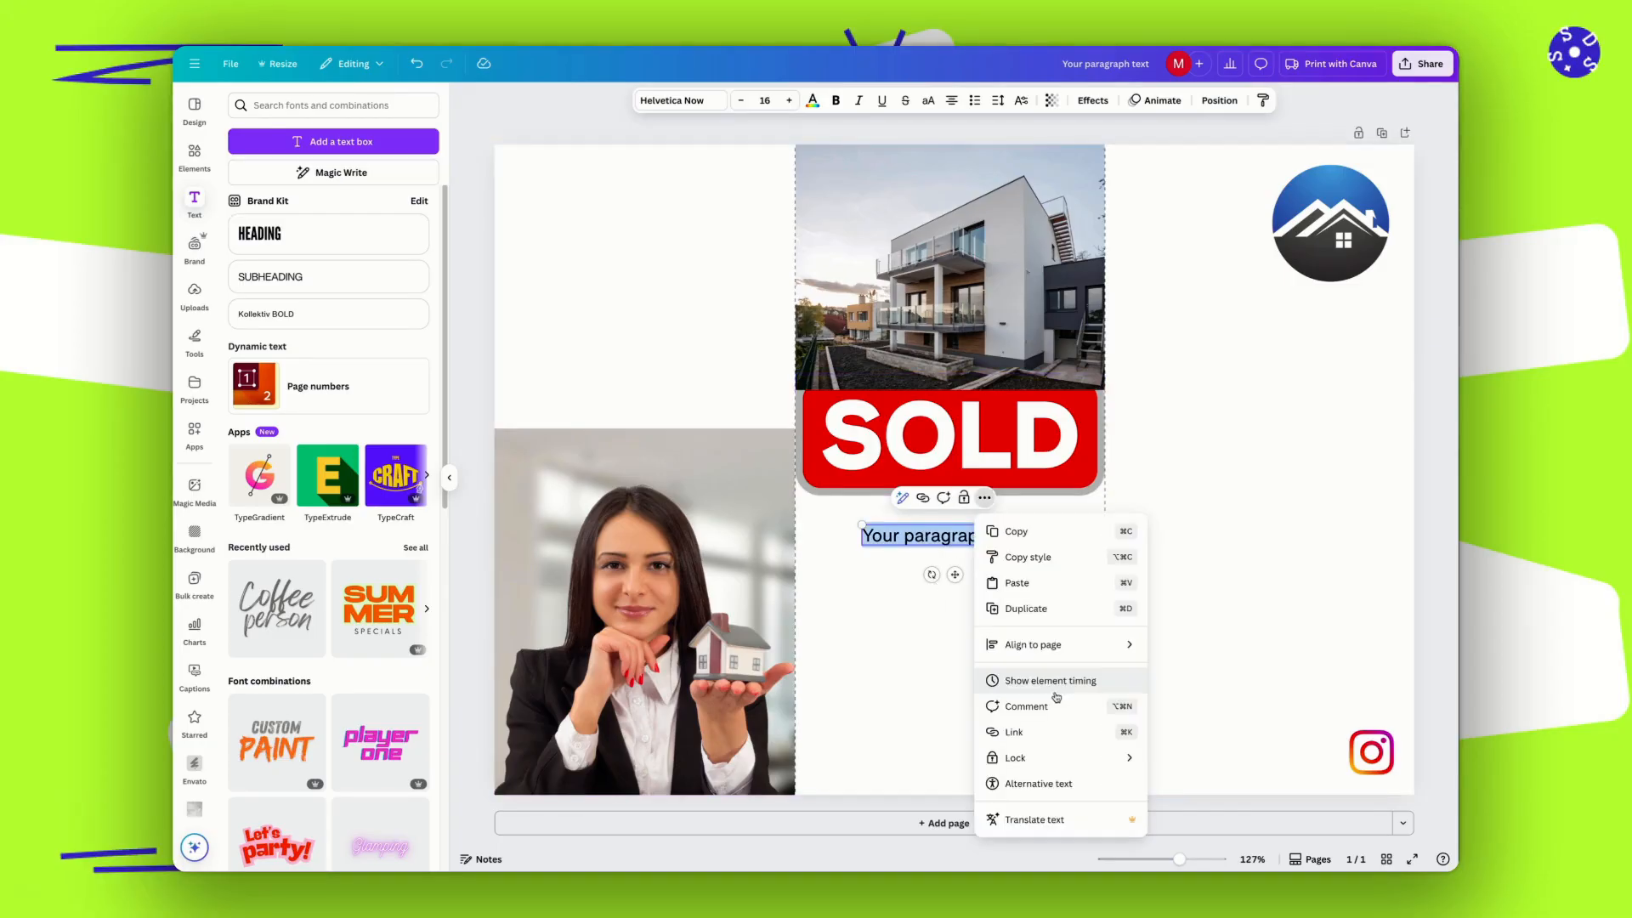
{"action": "left_click", "coordinate": [986, 499]}
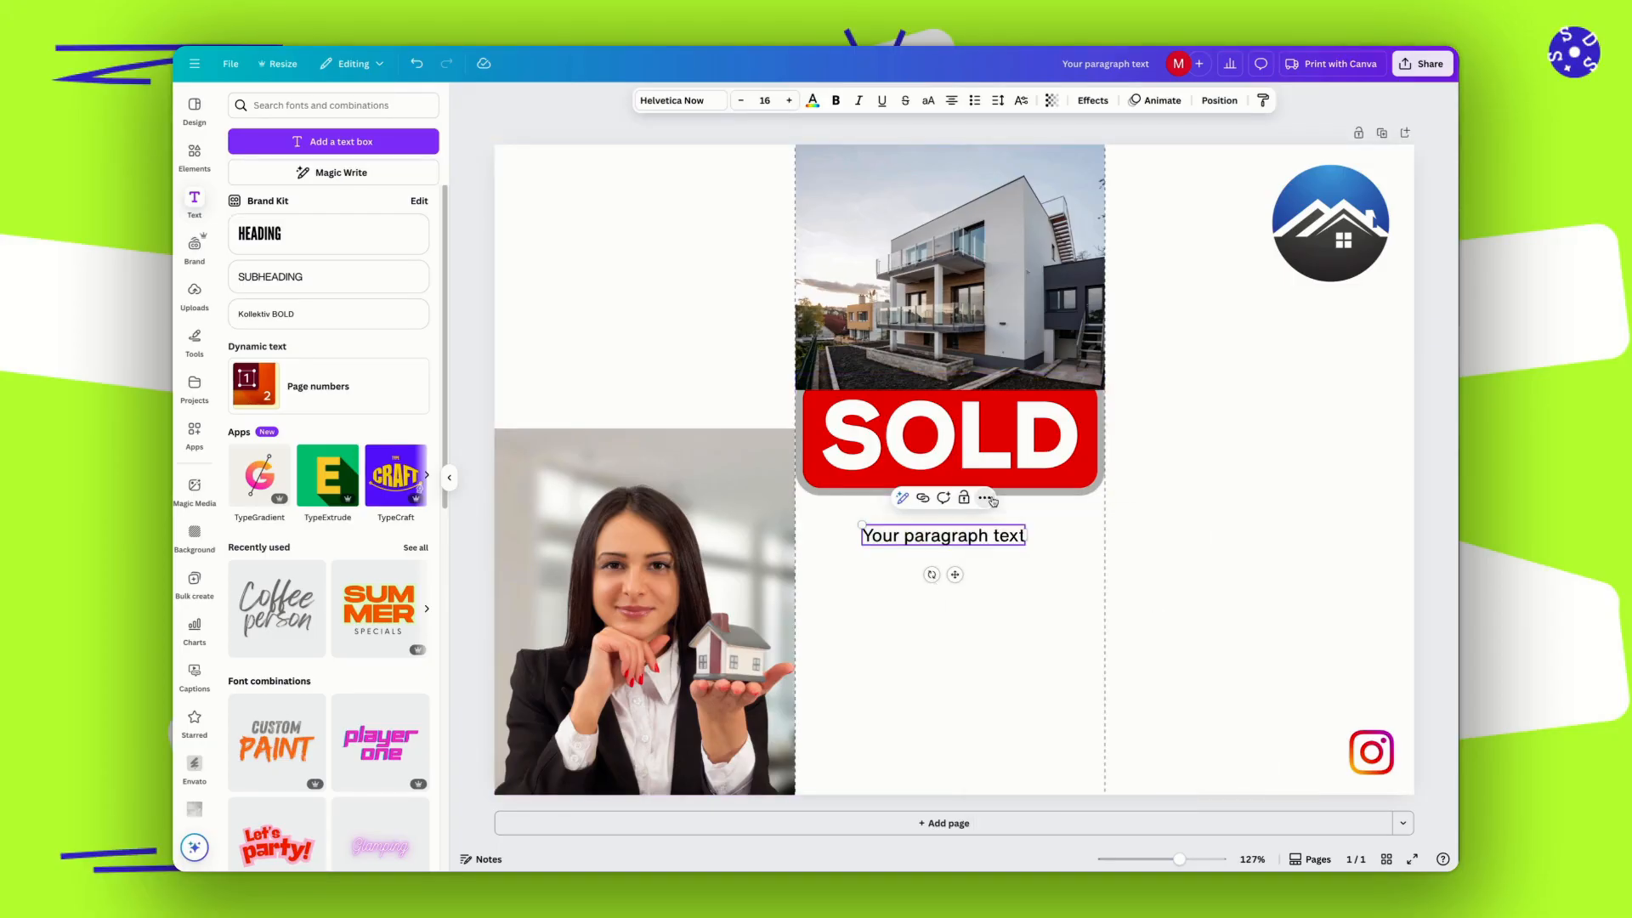
{"action": "left_click", "coordinate": [986, 499]}
{"action": "left_click", "coordinate": [933, 620]}
Replace the placeholder paragraph with "Hi, this is" plus the agent's first name and ", your trusted Realtor in OC.".
{"action": "left_click", "coordinate": [927, 535]}
{"action": "double_click", "coordinate": [926, 535]}
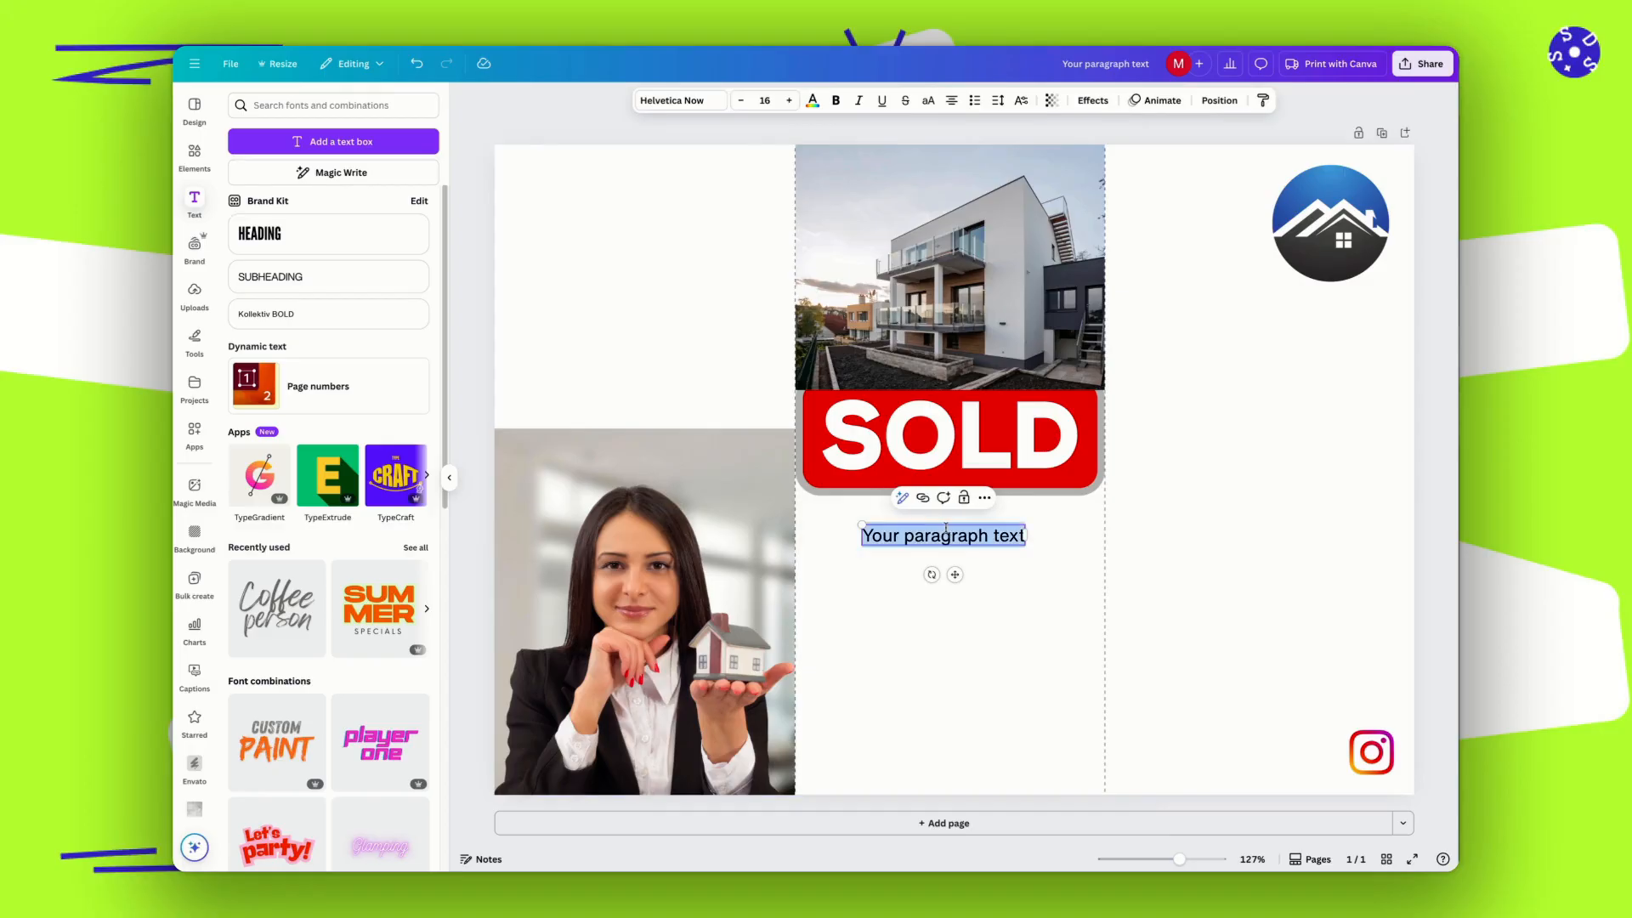
{"action": "type", "text": "Hi, this"}
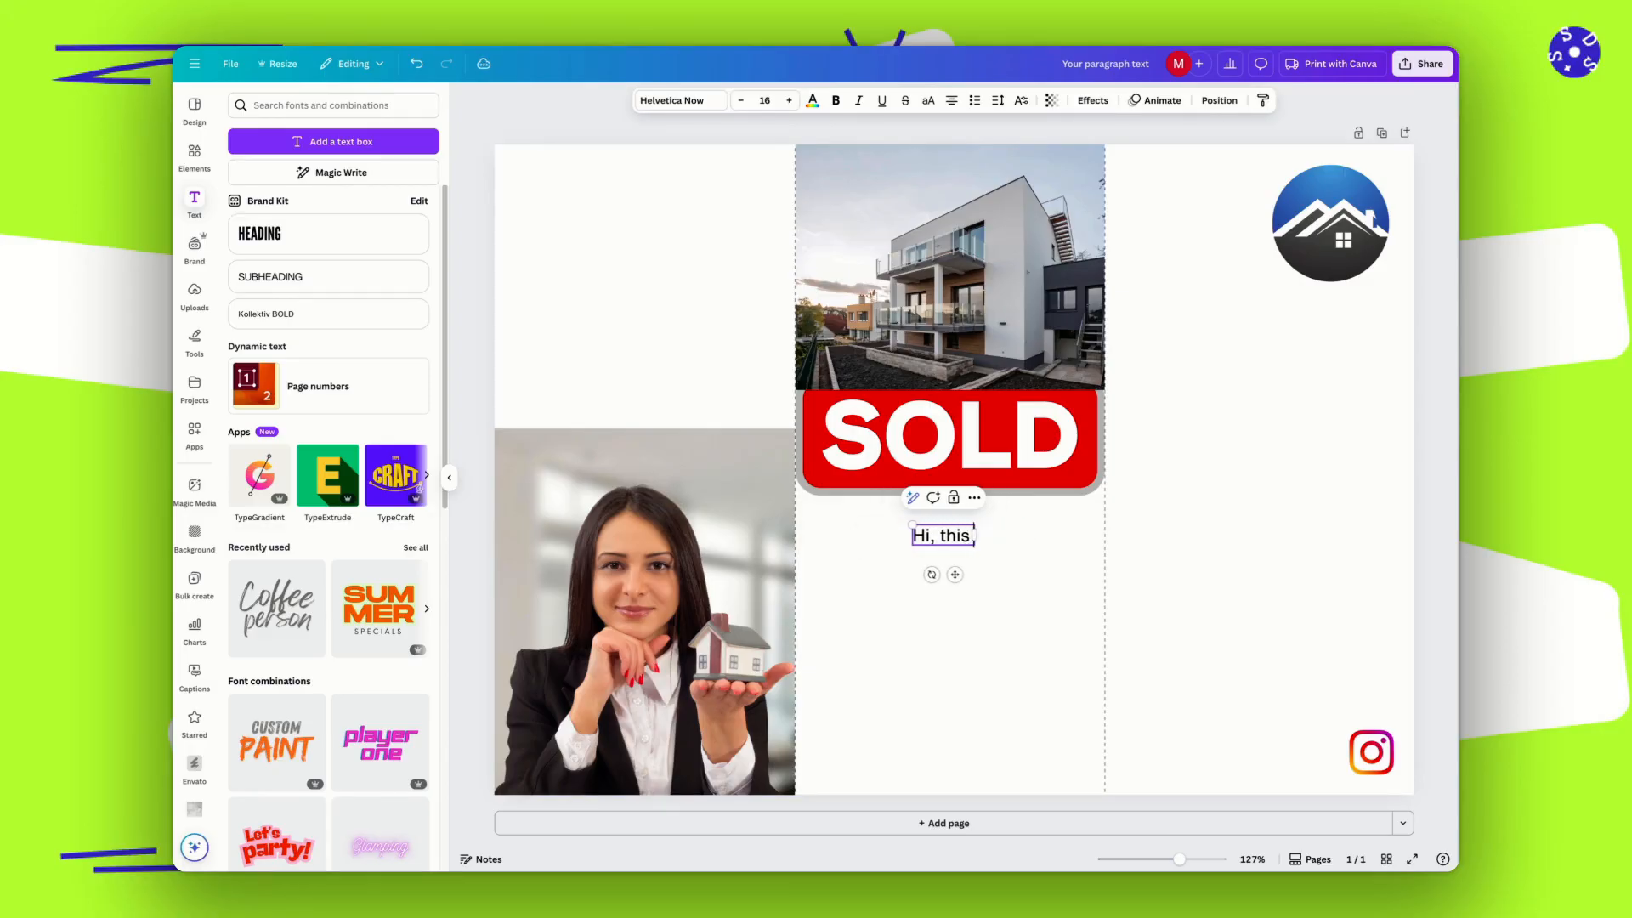
{"action": "type", "text": "is Kr"}
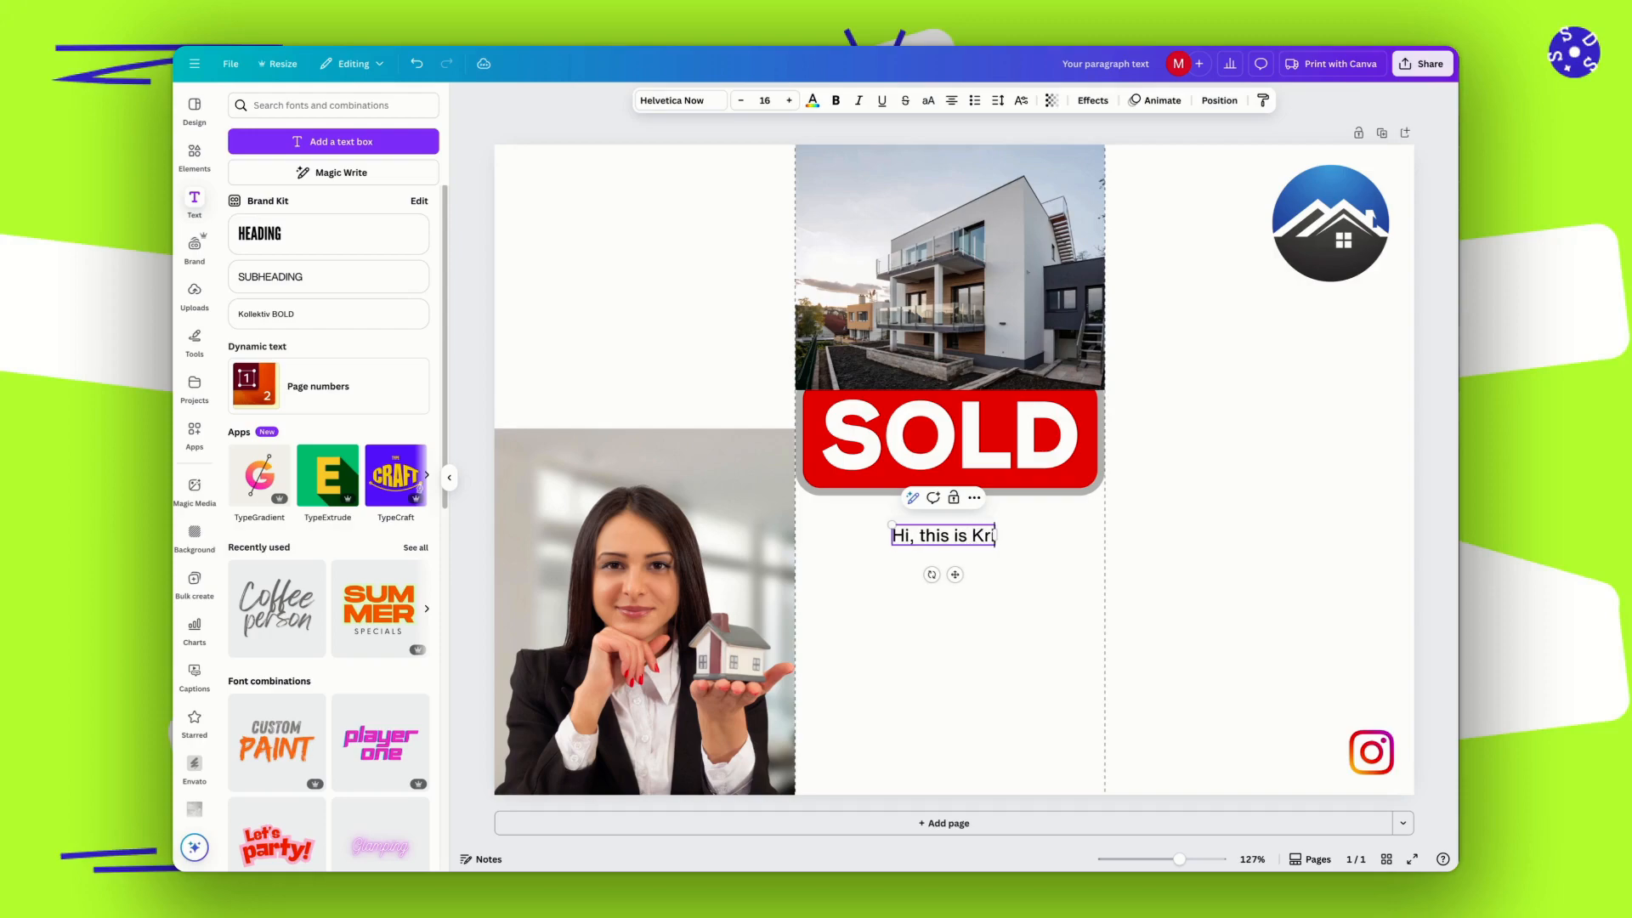
{"action": "type", "text": "isty, y"}
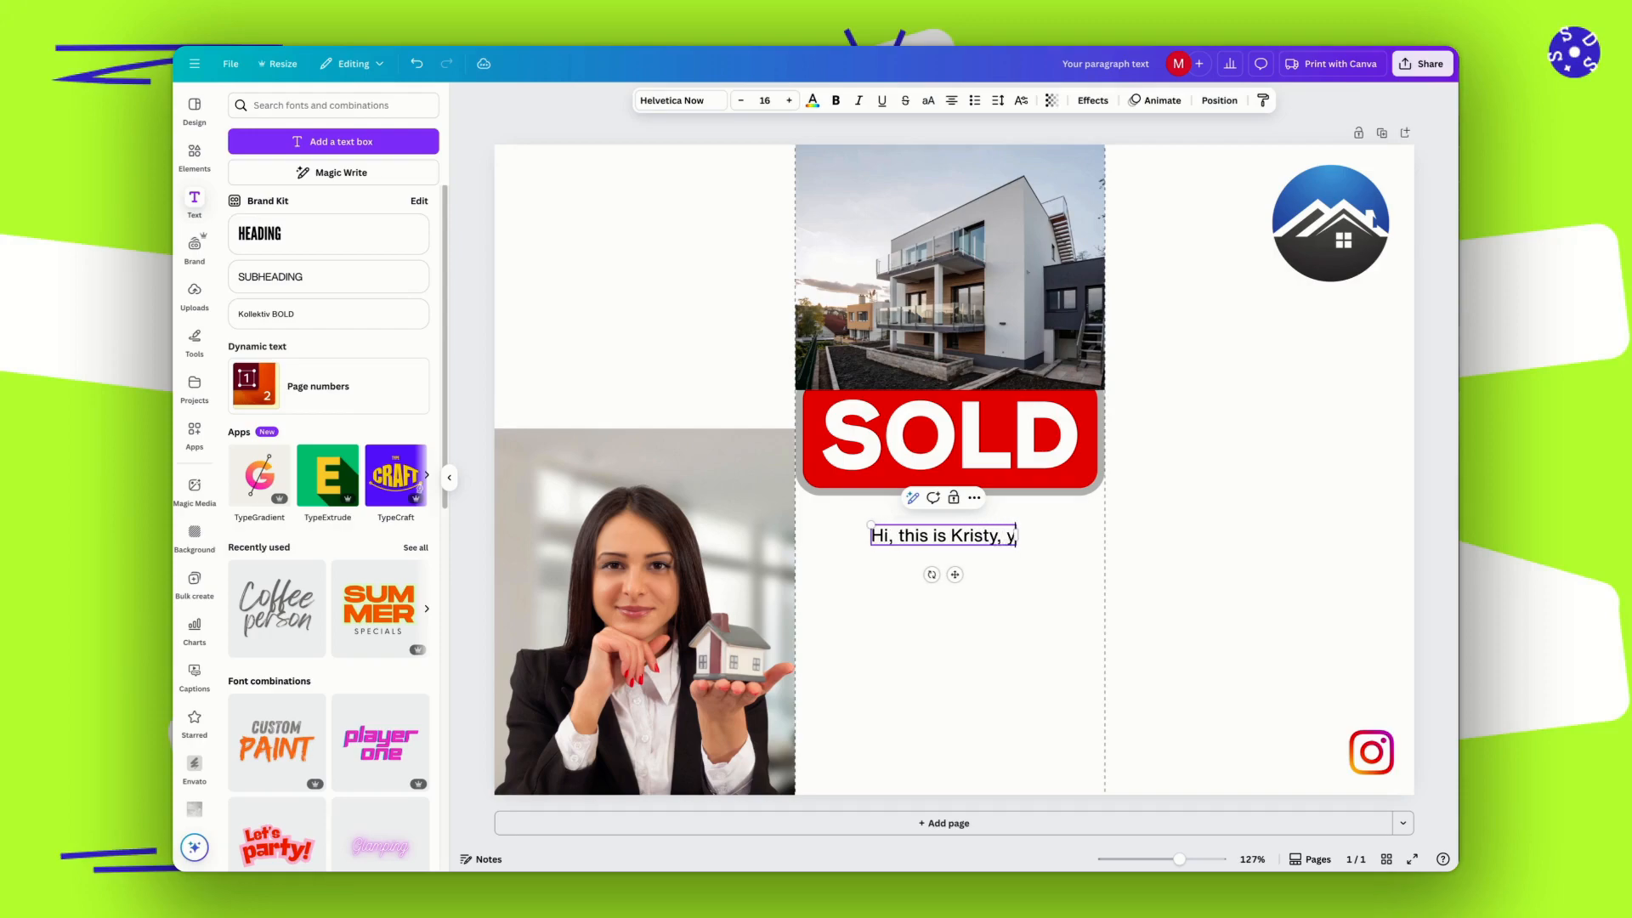
{"action": "type", "text": "our trusted Re"}
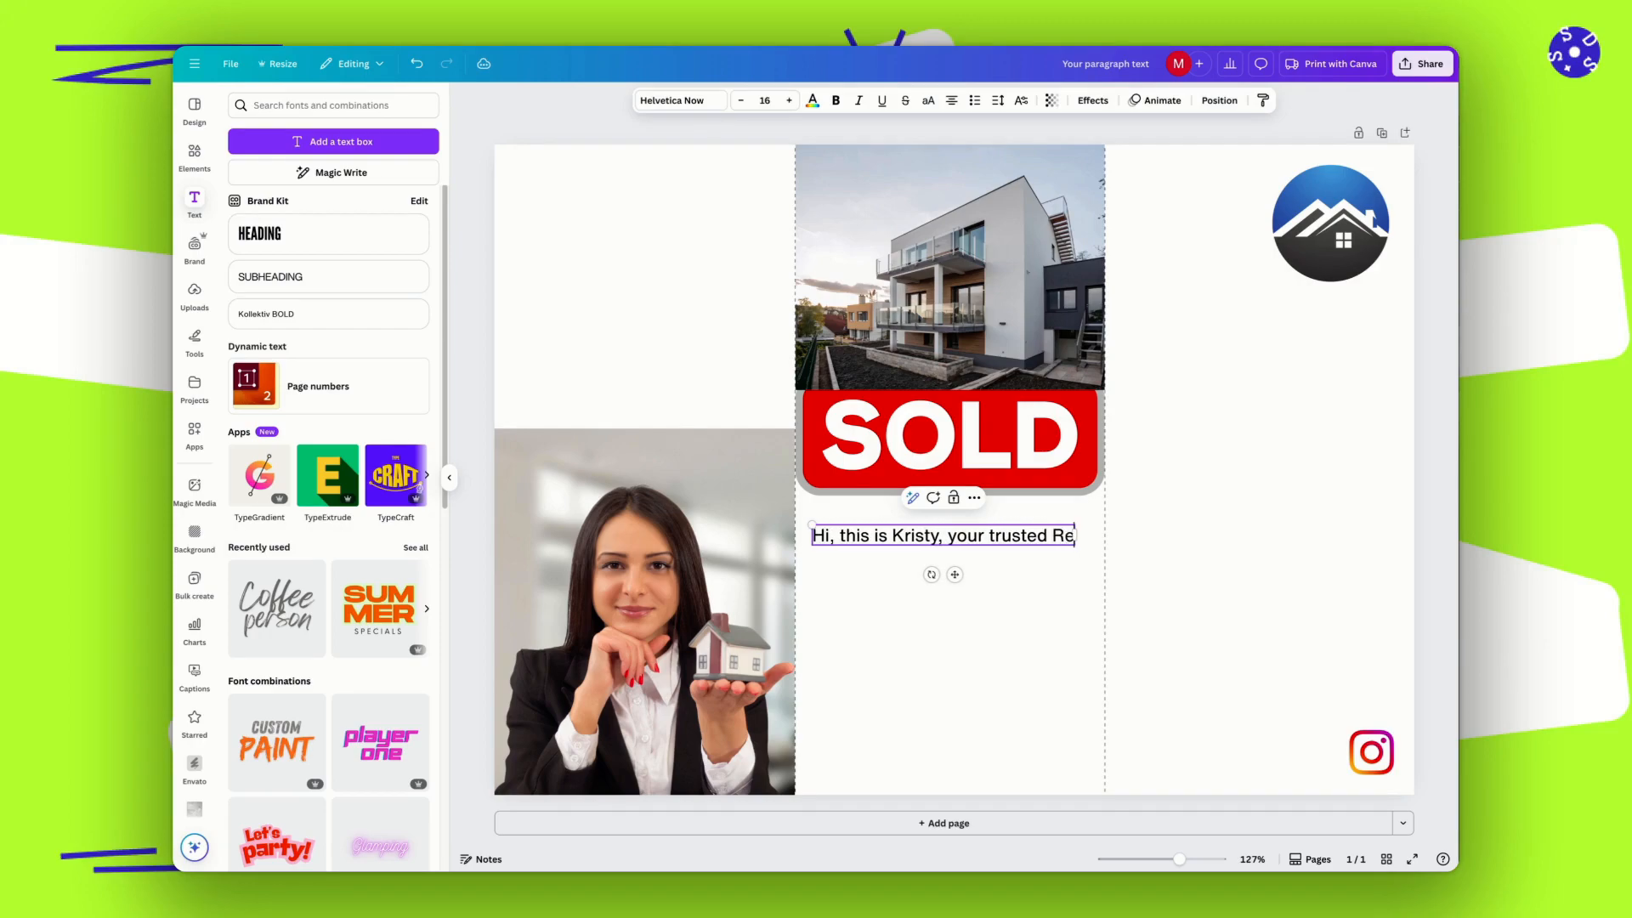
{"action": "type", "text": "altor in OC"}
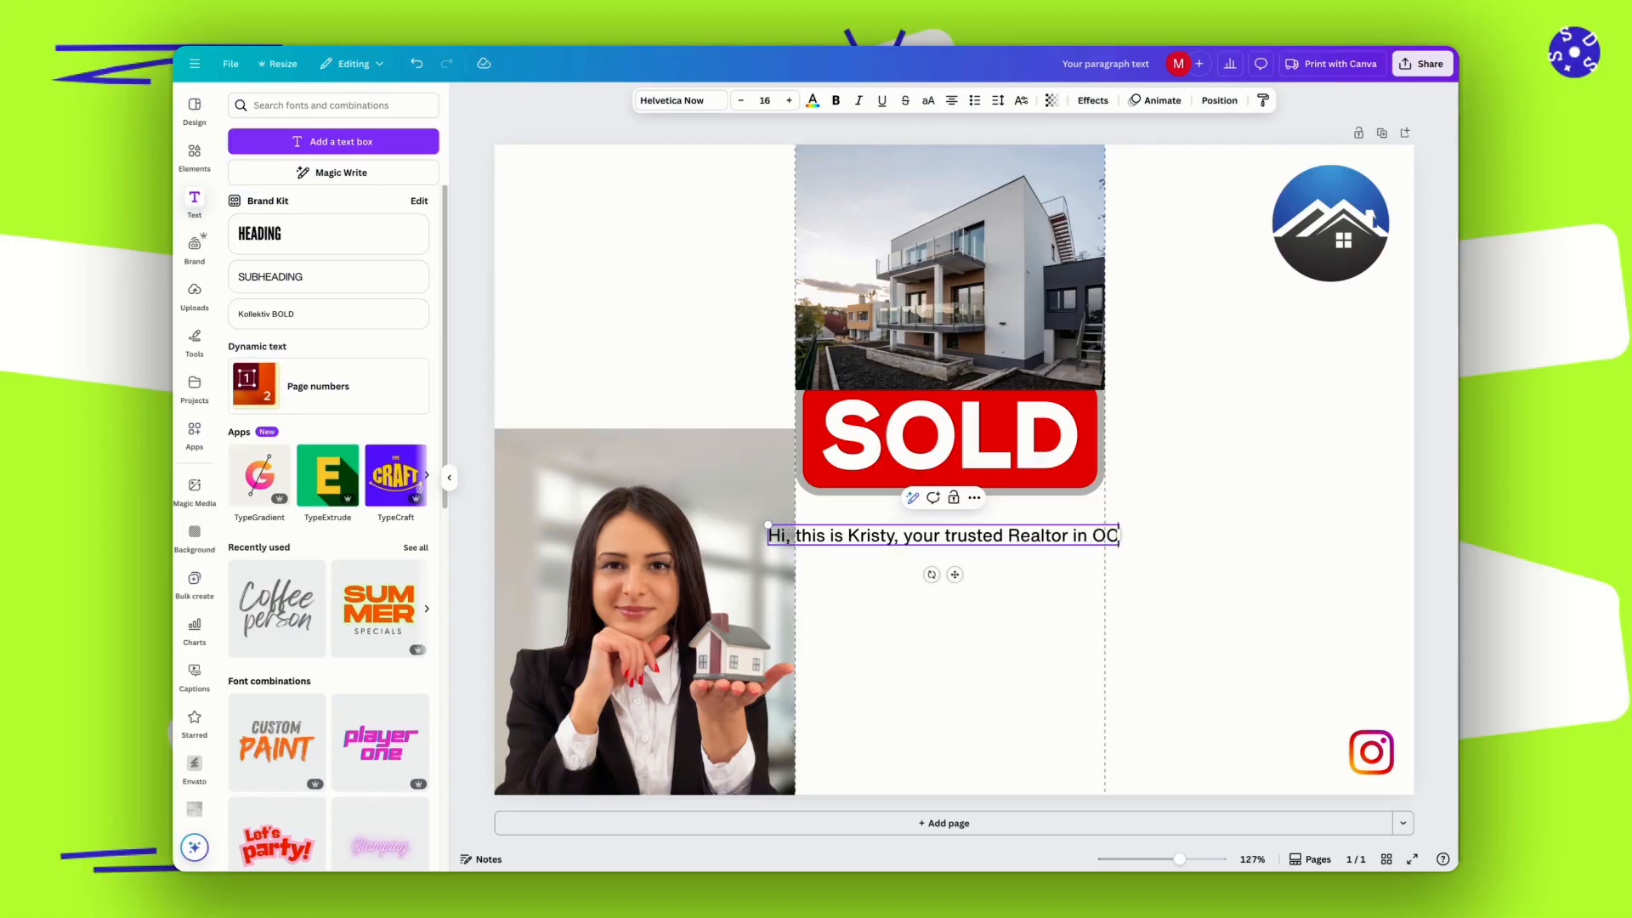
{"action": "type", "text": ","}
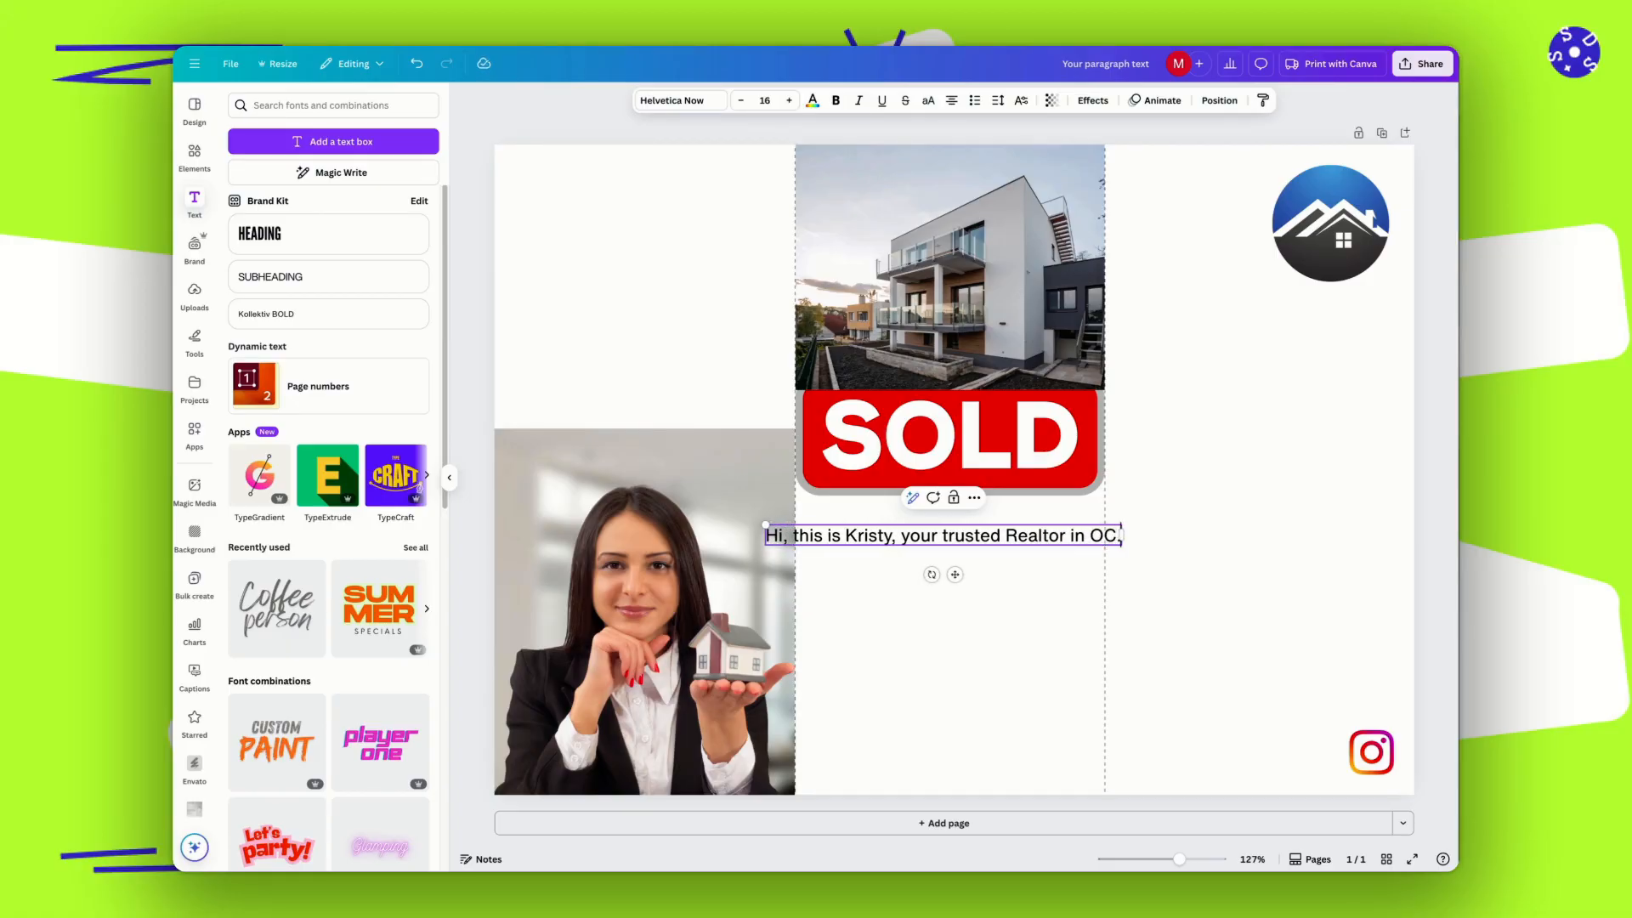
{"action": "key", "text": "BackSpace"}
{"action": "type", "text": "."}
{"action": "left_click", "coordinate": [976, 677]}
{"action": "left_click", "coordinate": [814, 540]}
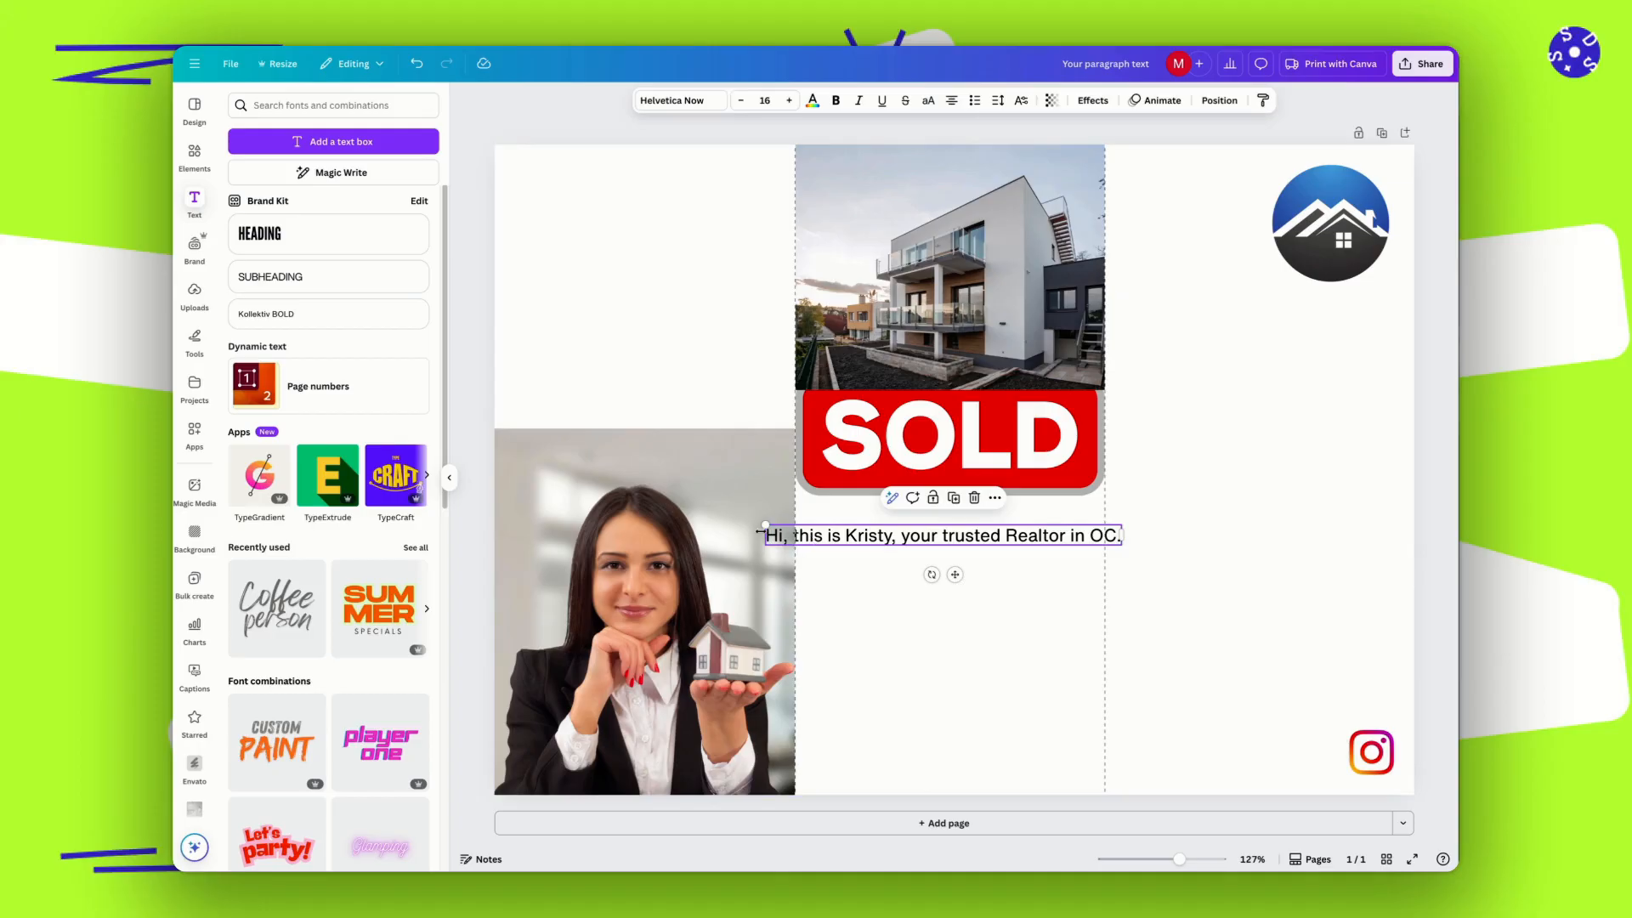
Fit the text box within the middle panel's width beneath the SOLD sign and left-align its text.
{"action": "left_click_drag", "start_coordinate": [767, 535], "coordinate": [805, 537]}
{"action": "left_click_drag", "start_coordinate": [1121, 546], "coordinate": [1106, 547]}
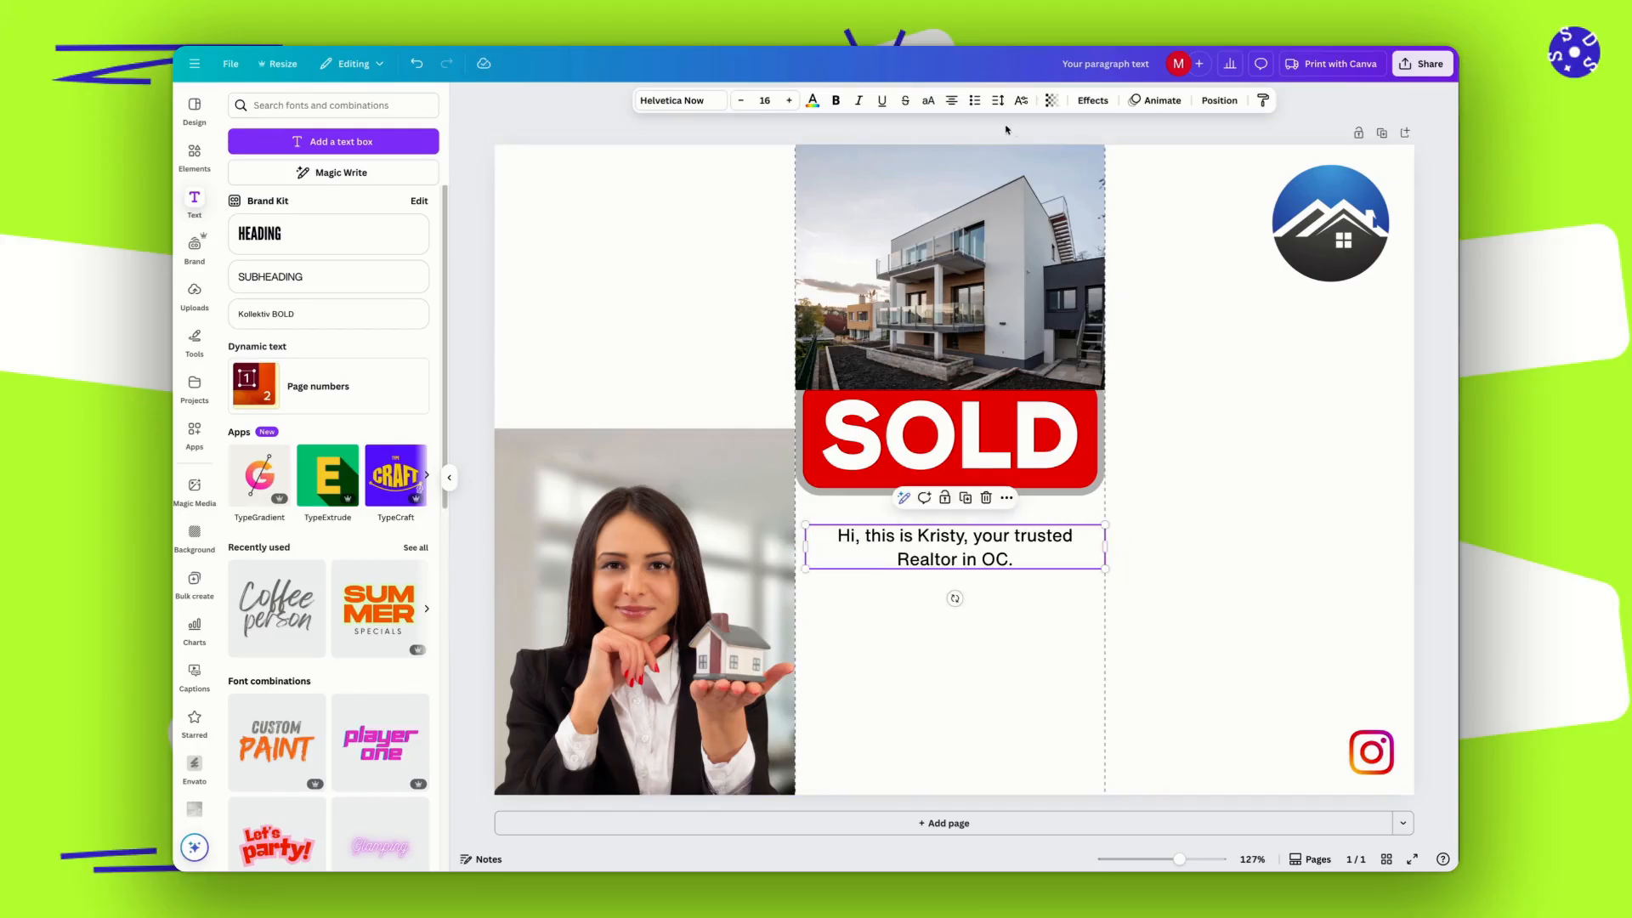
{"action": "left_click", "coordinate": [952, 102]}
{"action": "left_click", "coordinate": [951, 677]}
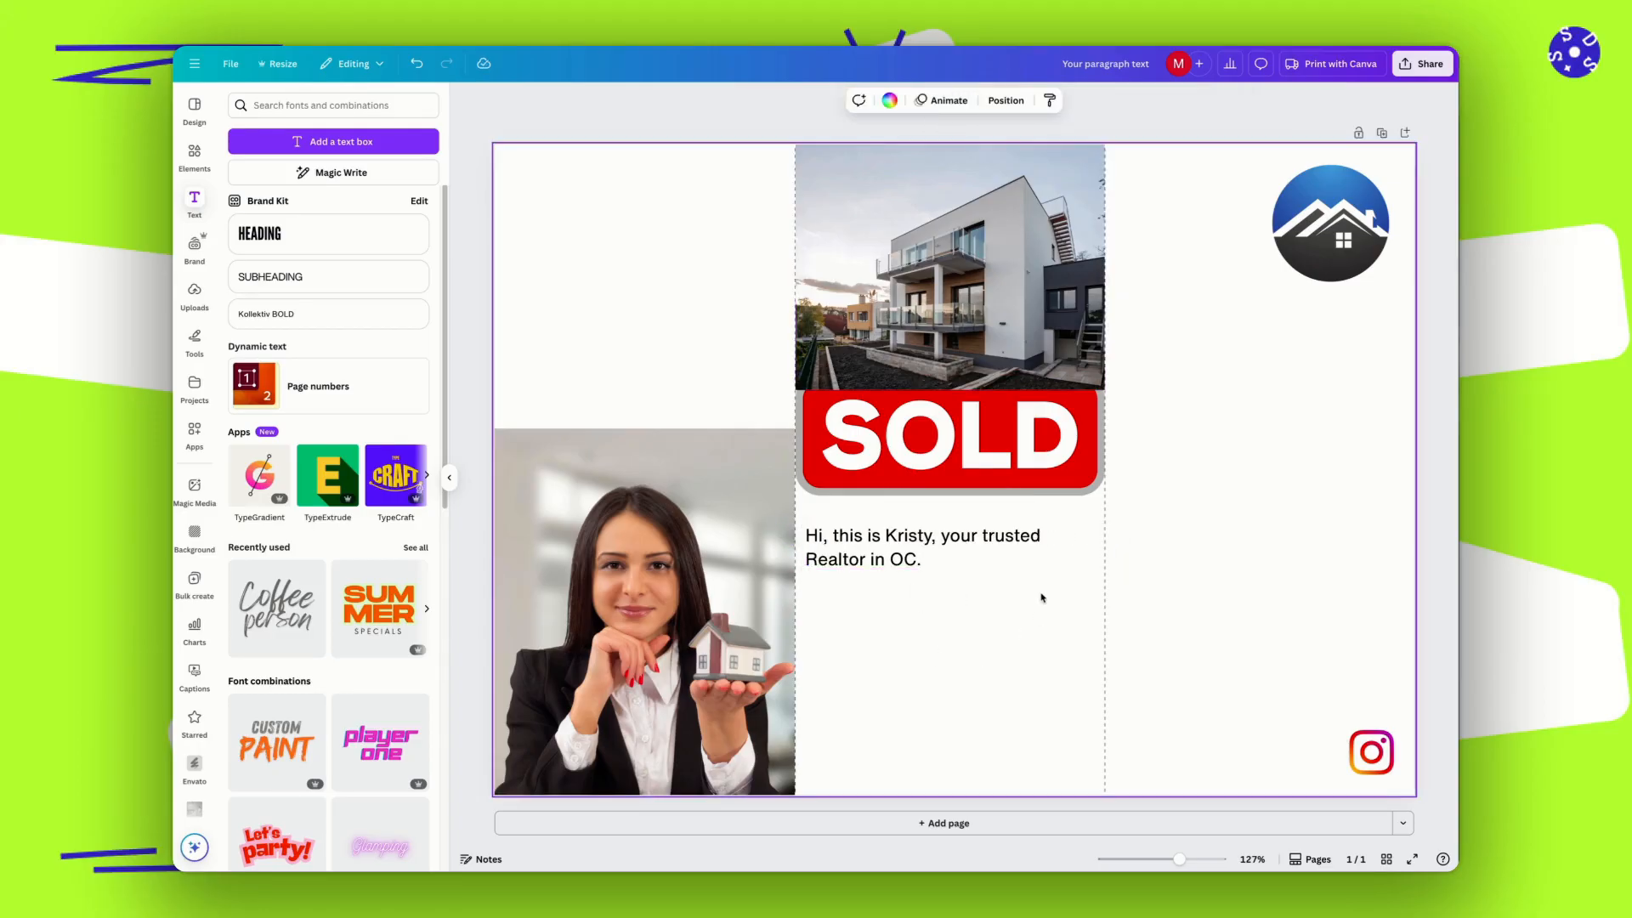
{"action": "left_click", "coordinate": [935, 553]}
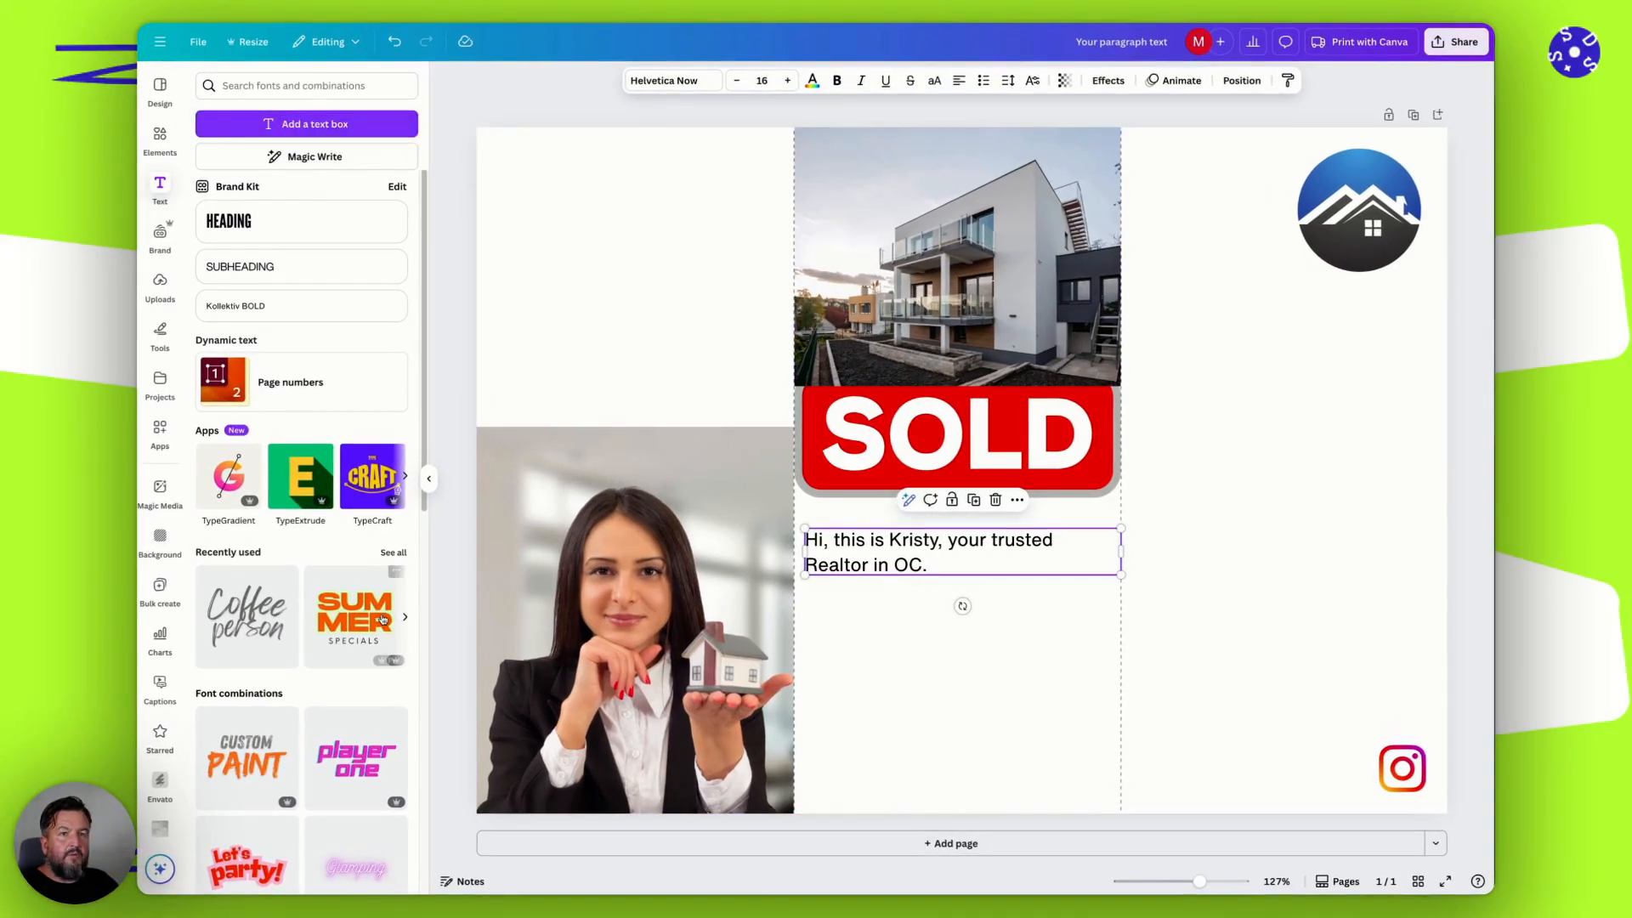
Browse the ready-made font combinations in the text library.
{"action": "scroll", "coordinate": [317, 591], "scroll_direction": "down", "scroll_amount": 3}
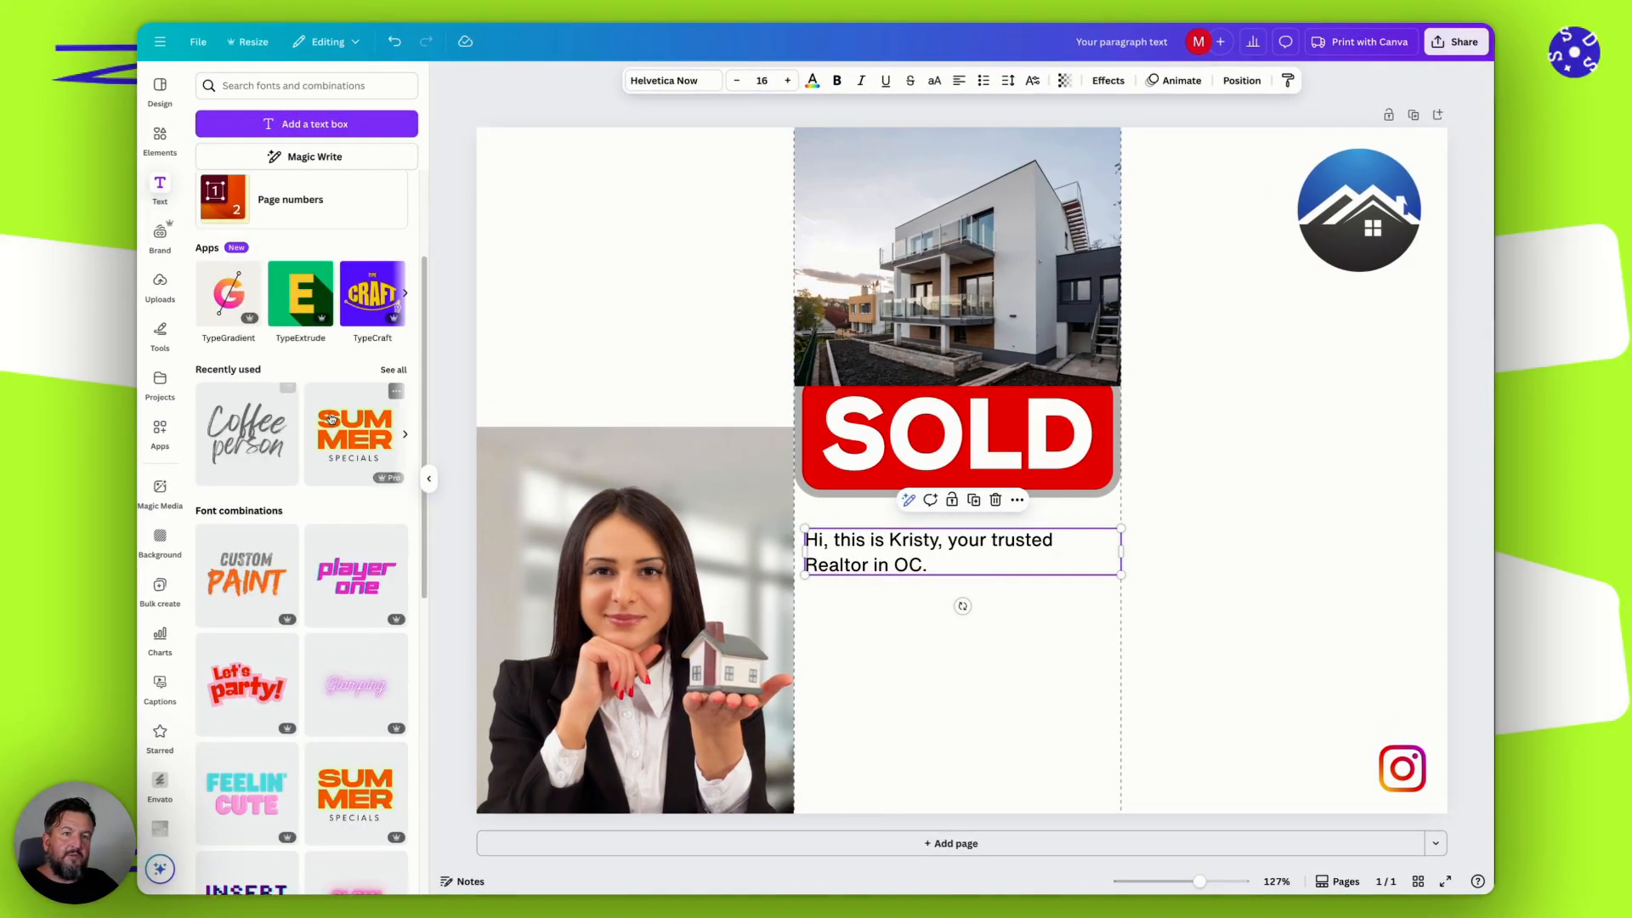
{"action": "scroll", "coordinate": [332, 419], "scroll_direction": "down", "scroll_amount": 7}
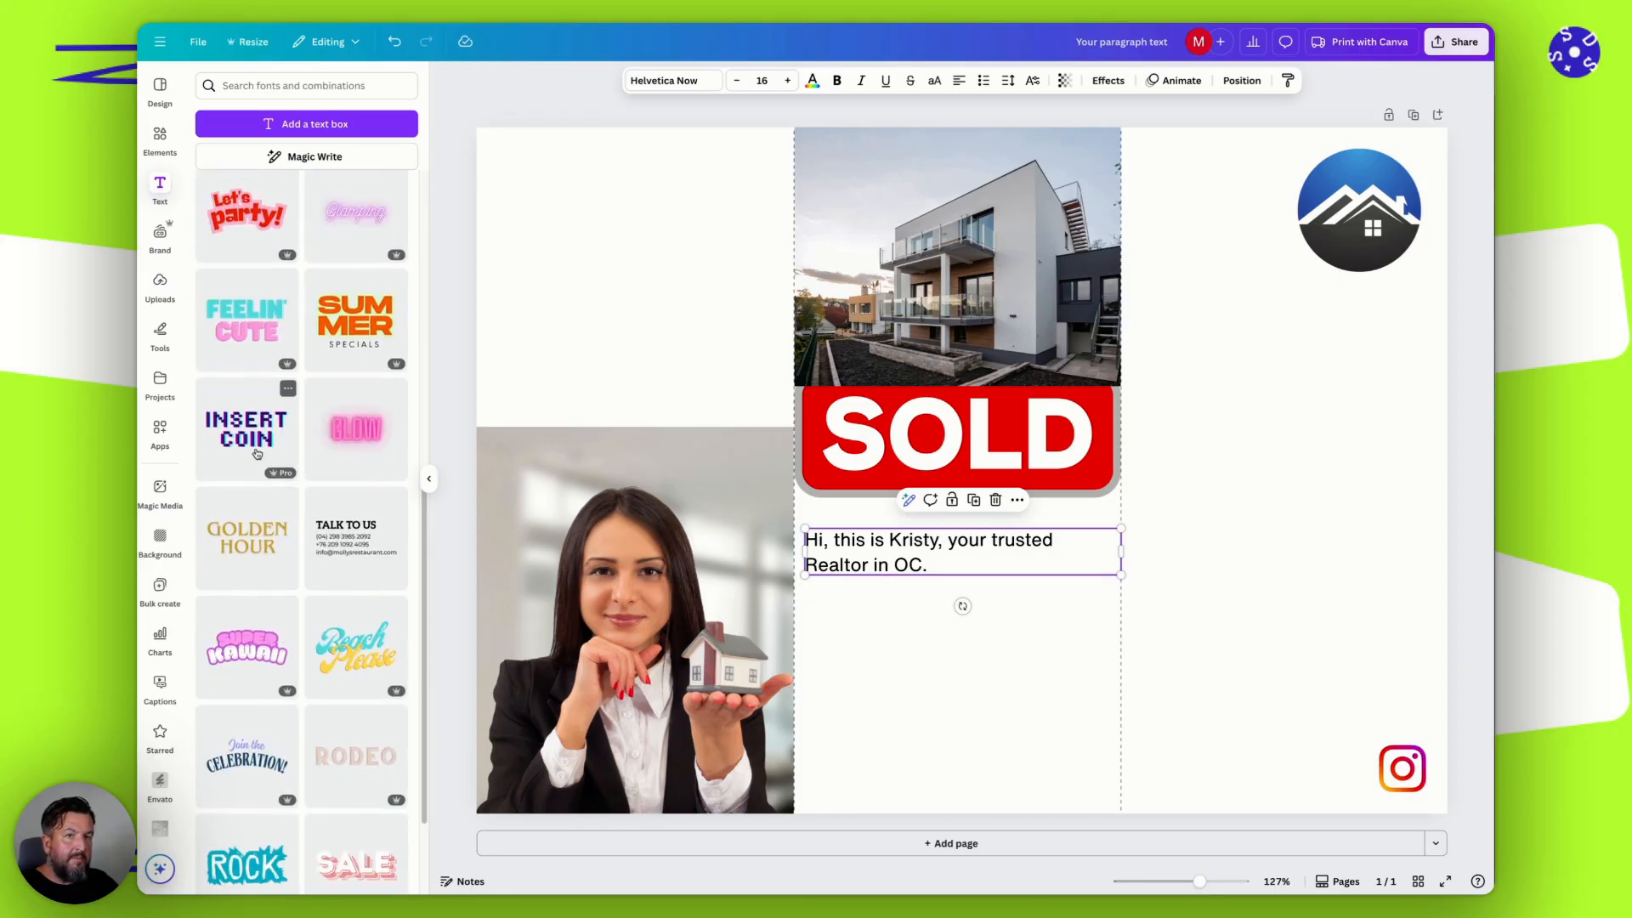
{"action": "scroll", "coordinate": [246, 425], "scroll_direction": "down", "scroll_amount": 8}
{"action": "scroll", "coordinate": [268, 434], "scroll_direction": "down", "scroll_amount": 7}
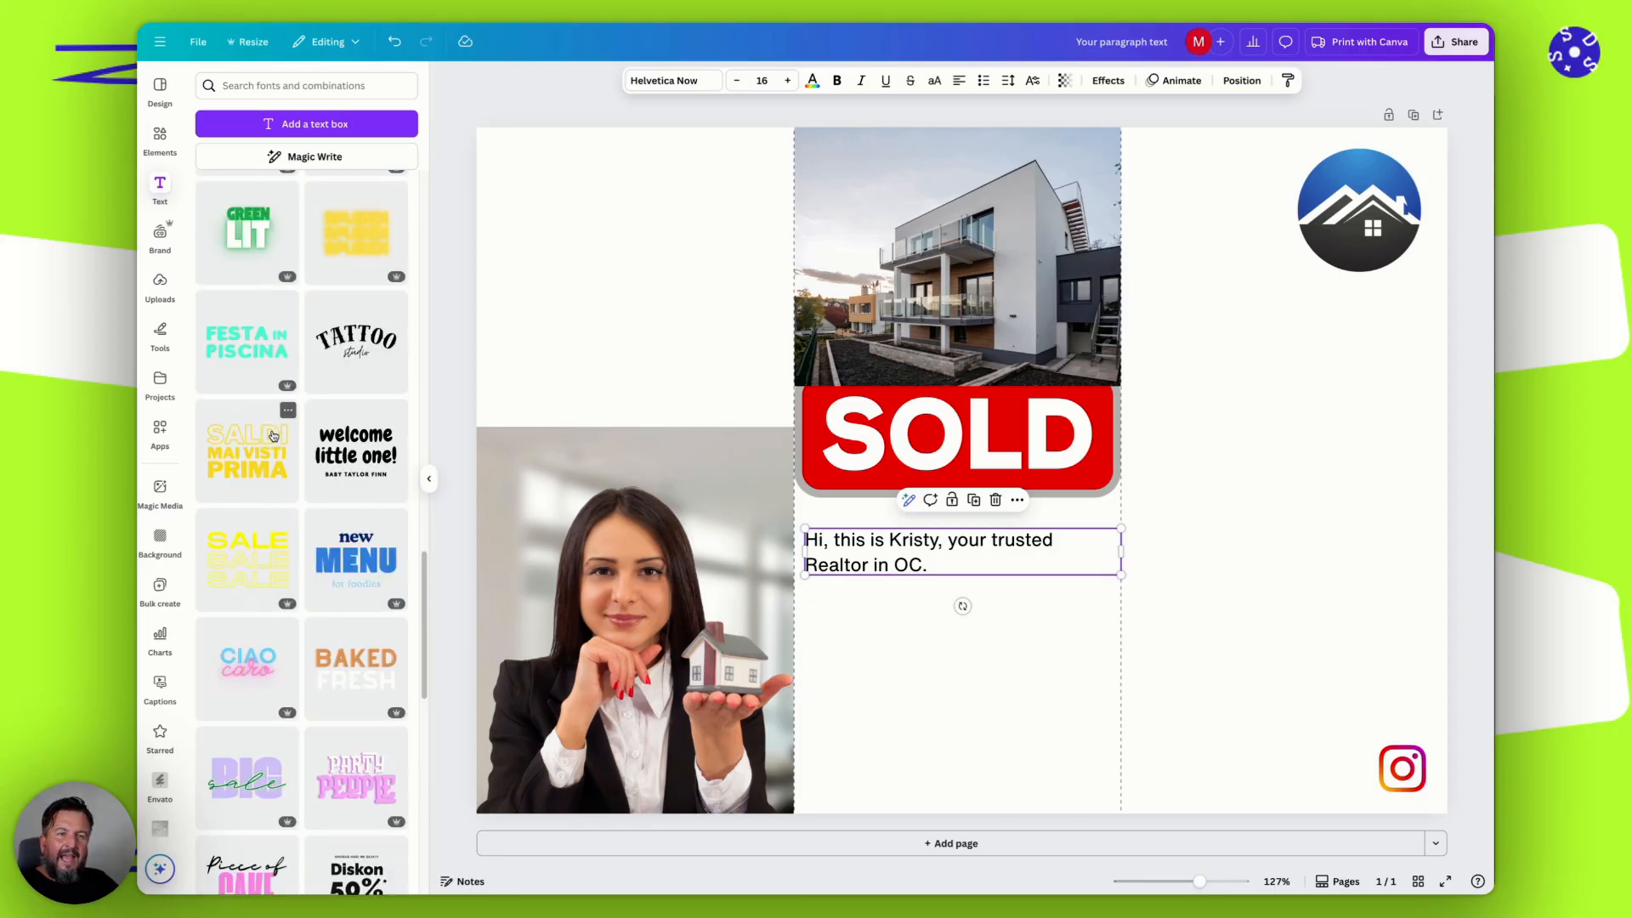
{"action": "scroll", "coordinate": [273, 435], "scroll_direction": "down", "scroll_amount": 7}
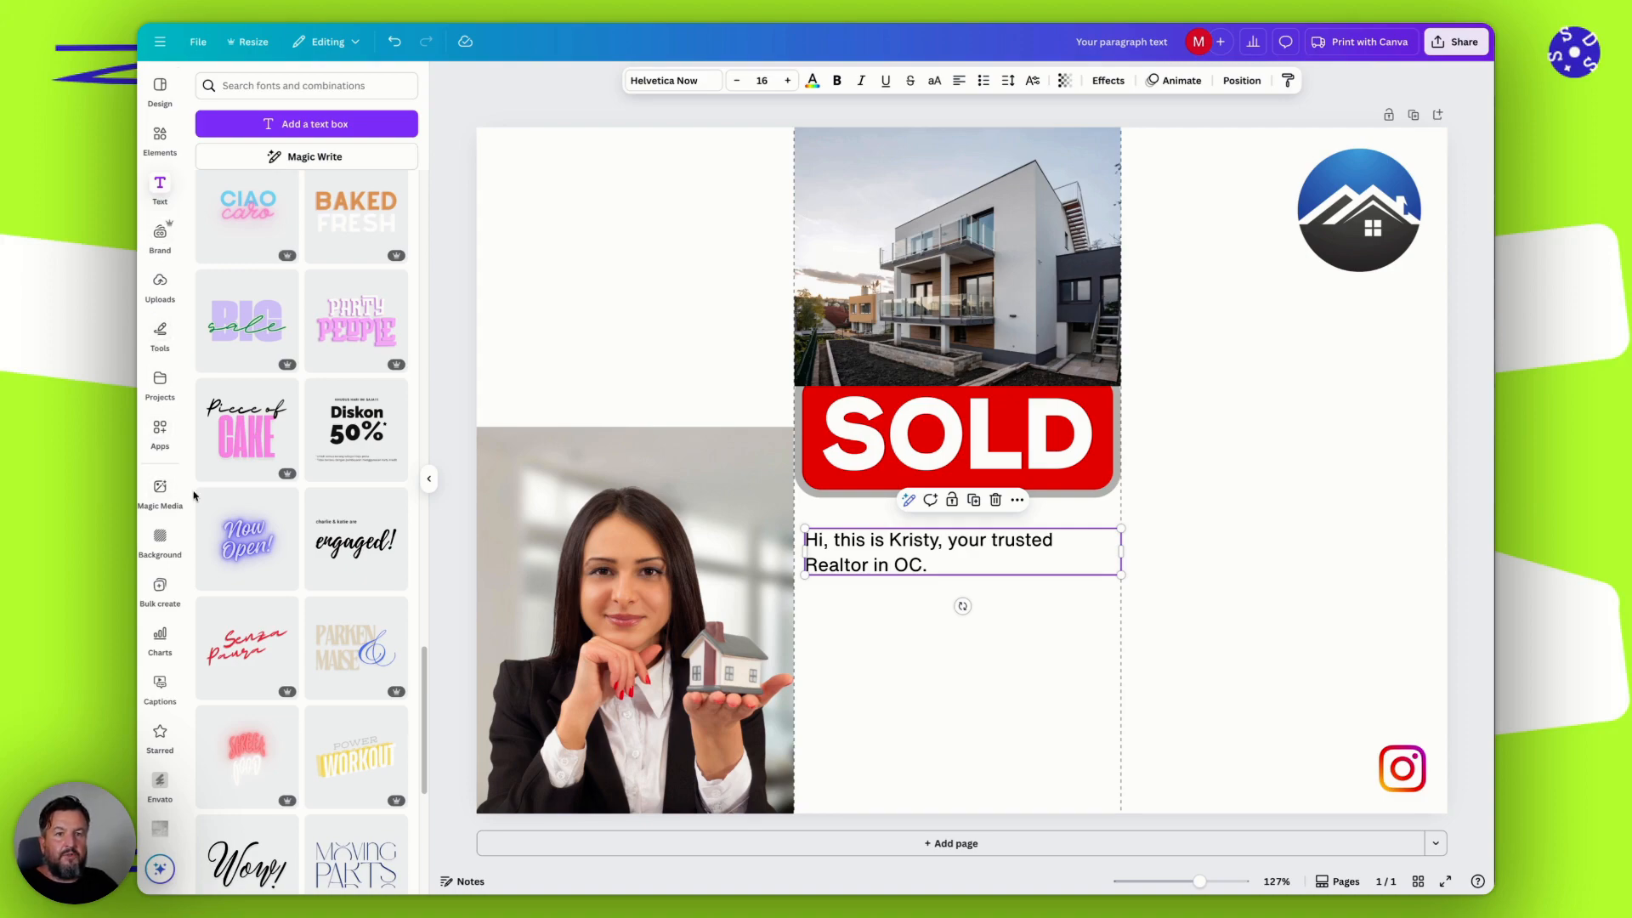
Apply the pale landscape with small trees as the page background.
{"action": "left_click", "coordinate": [158, 136]}
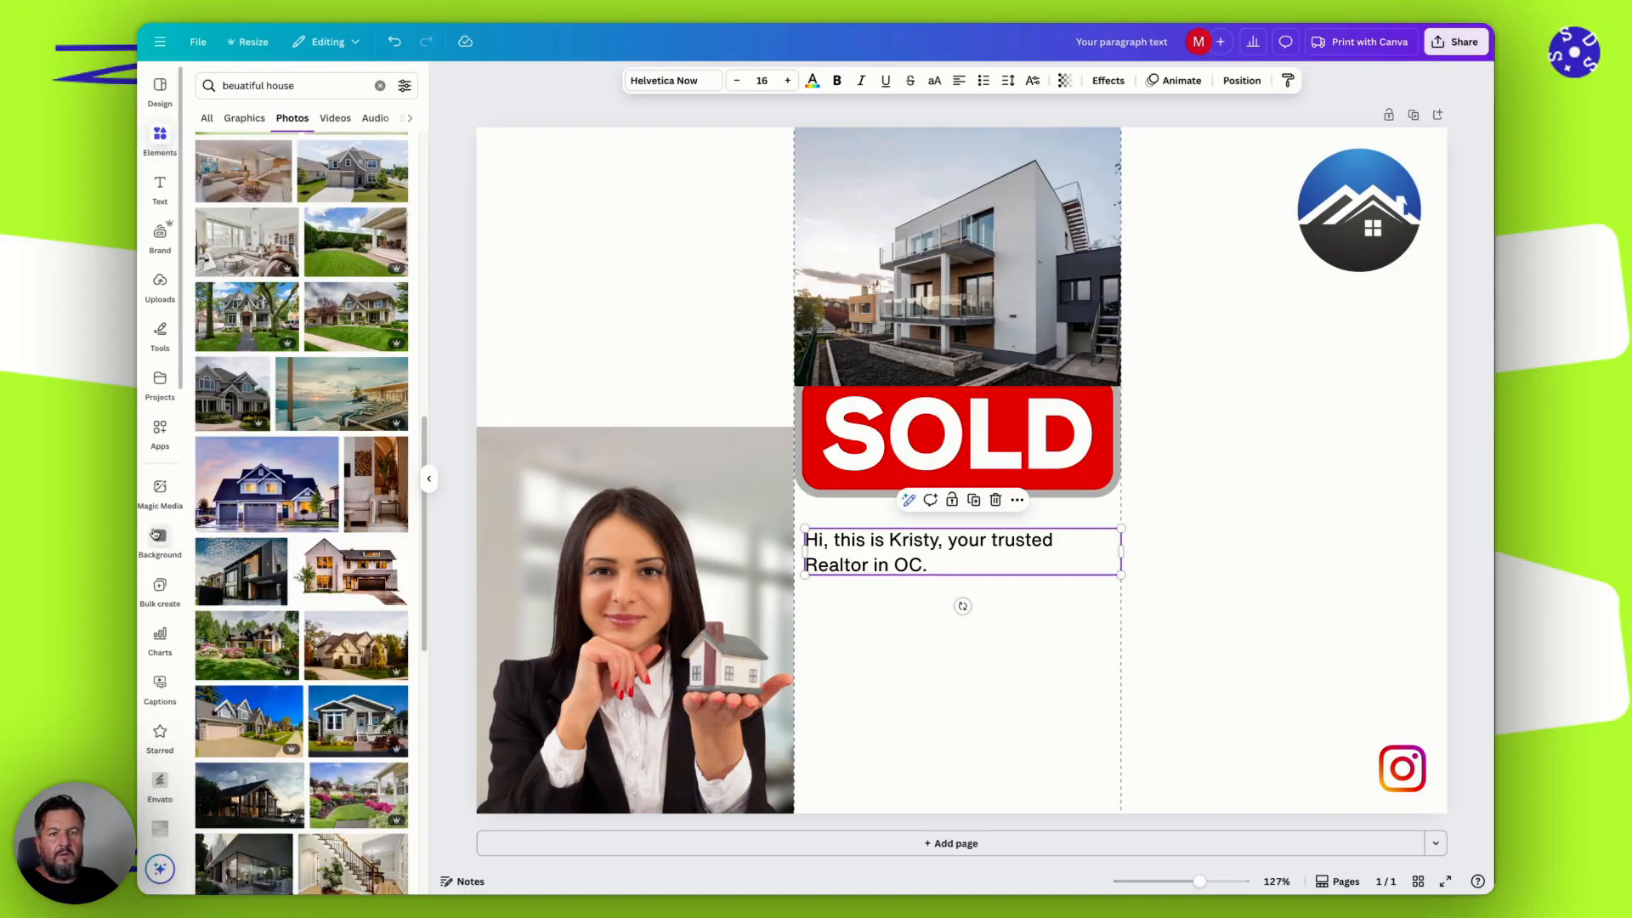
{"action": "left_click", "coordinate": [158, 537]}
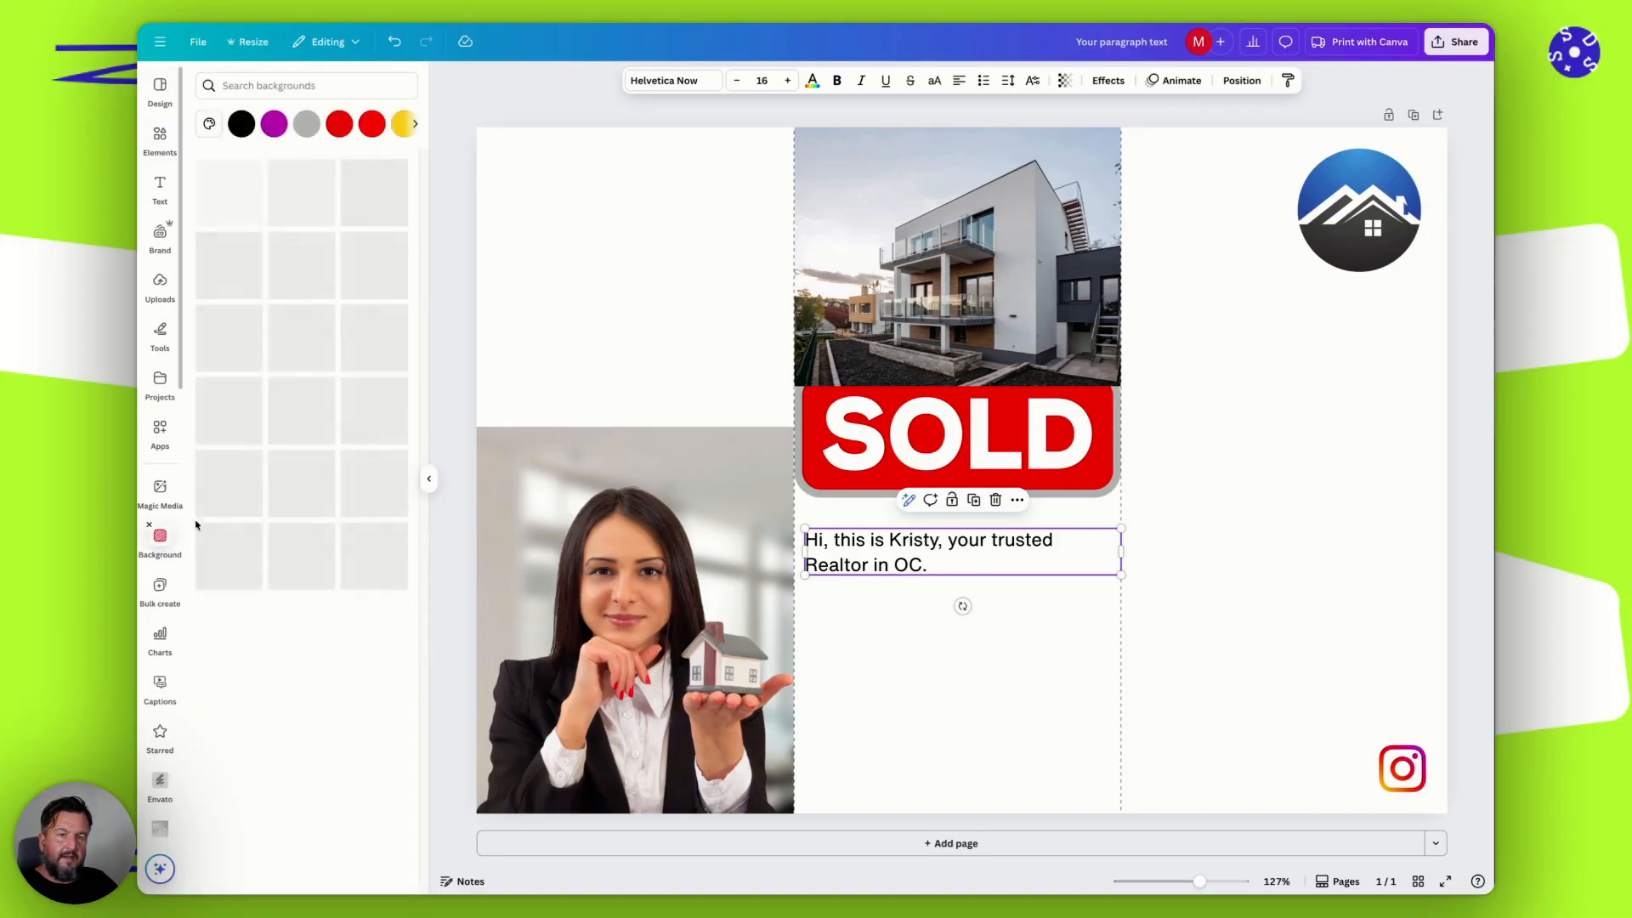
{"action": "left_click", "coordinate": [954, 661]}
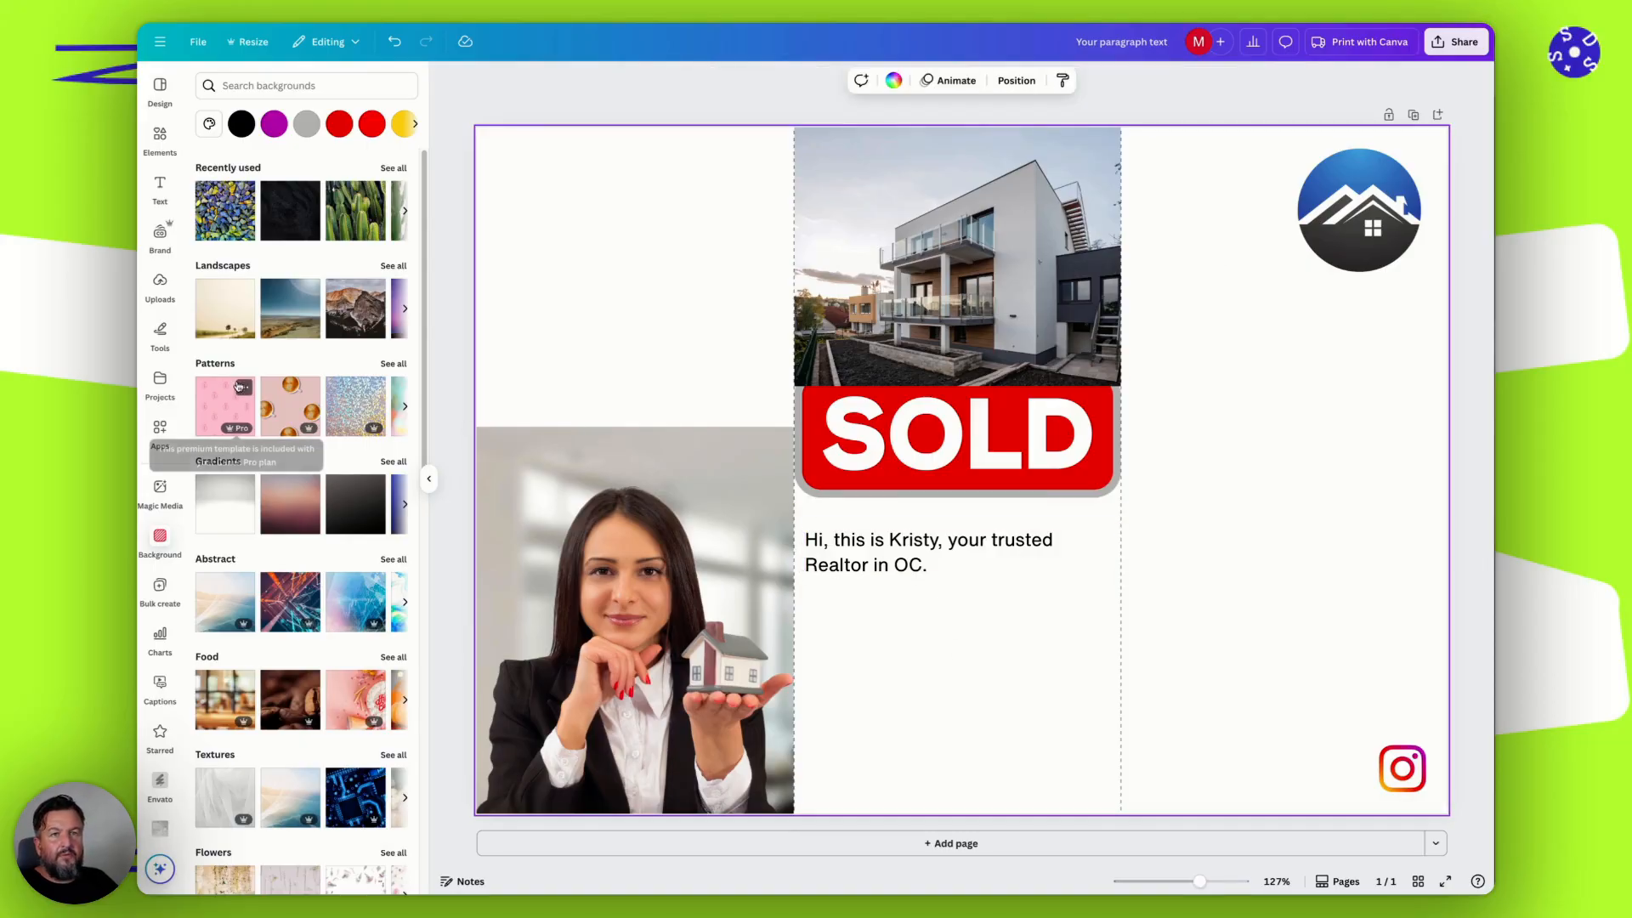
{"action": "left_click", "coordinate": [239, 313]}
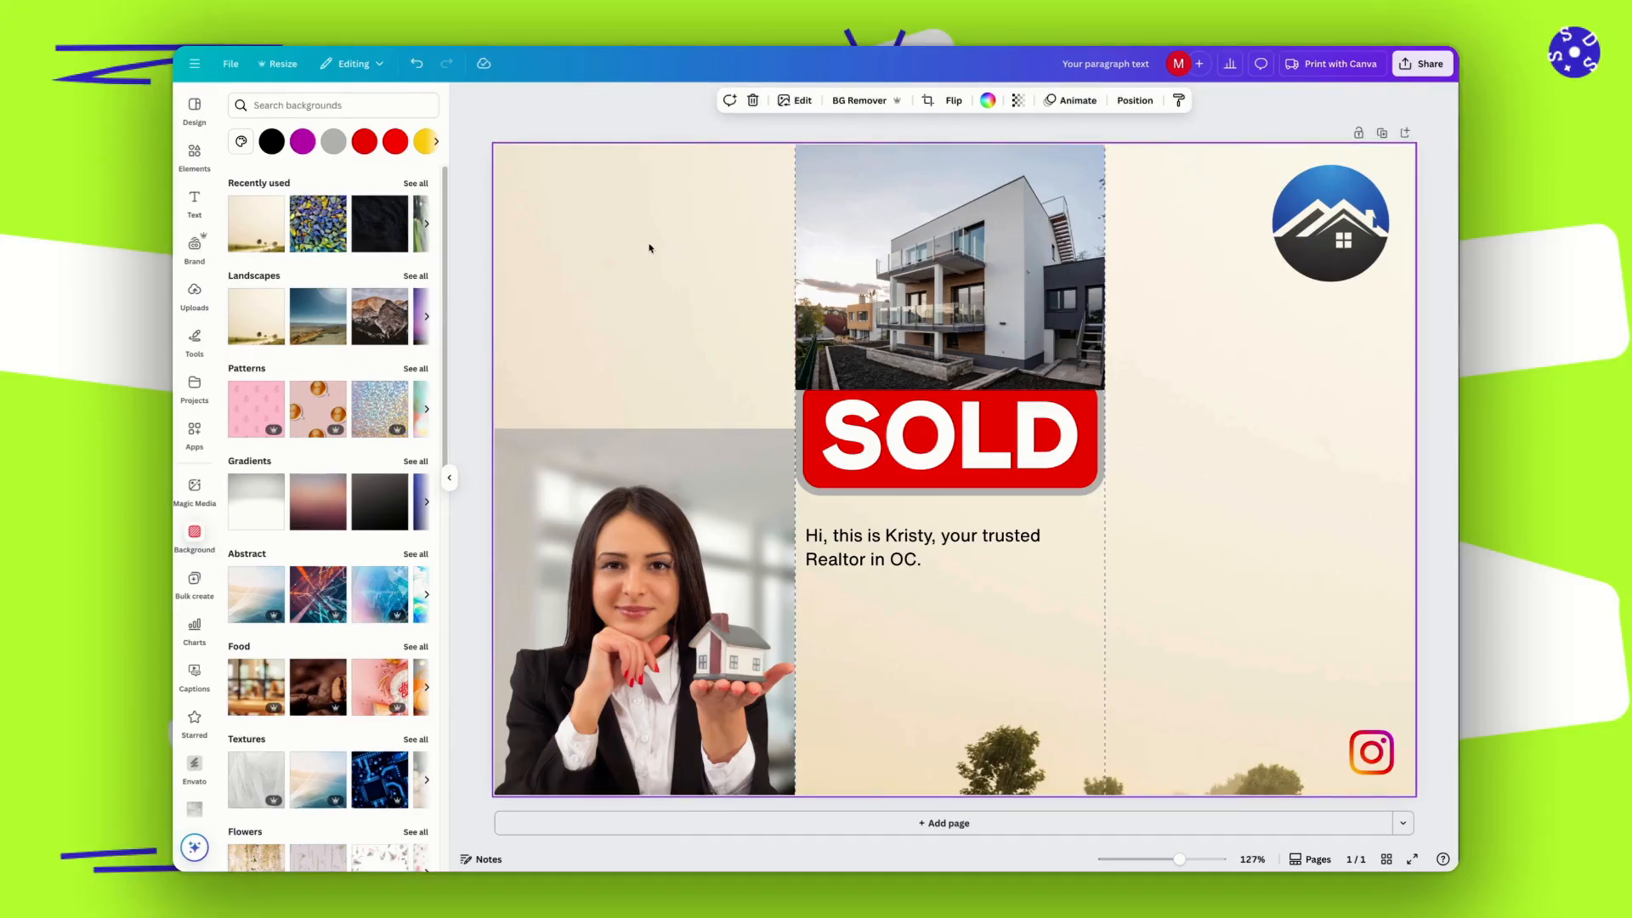
Reposition the background photo's crop upward so the trees, road and grass fill the lower part of the page.
{"action": "right_click", "coordinate": [613, 245]}
{"action": "left_click", "coordinate": [583, 171]}
{"action": "double_click", "coordinate": [580, 175]}
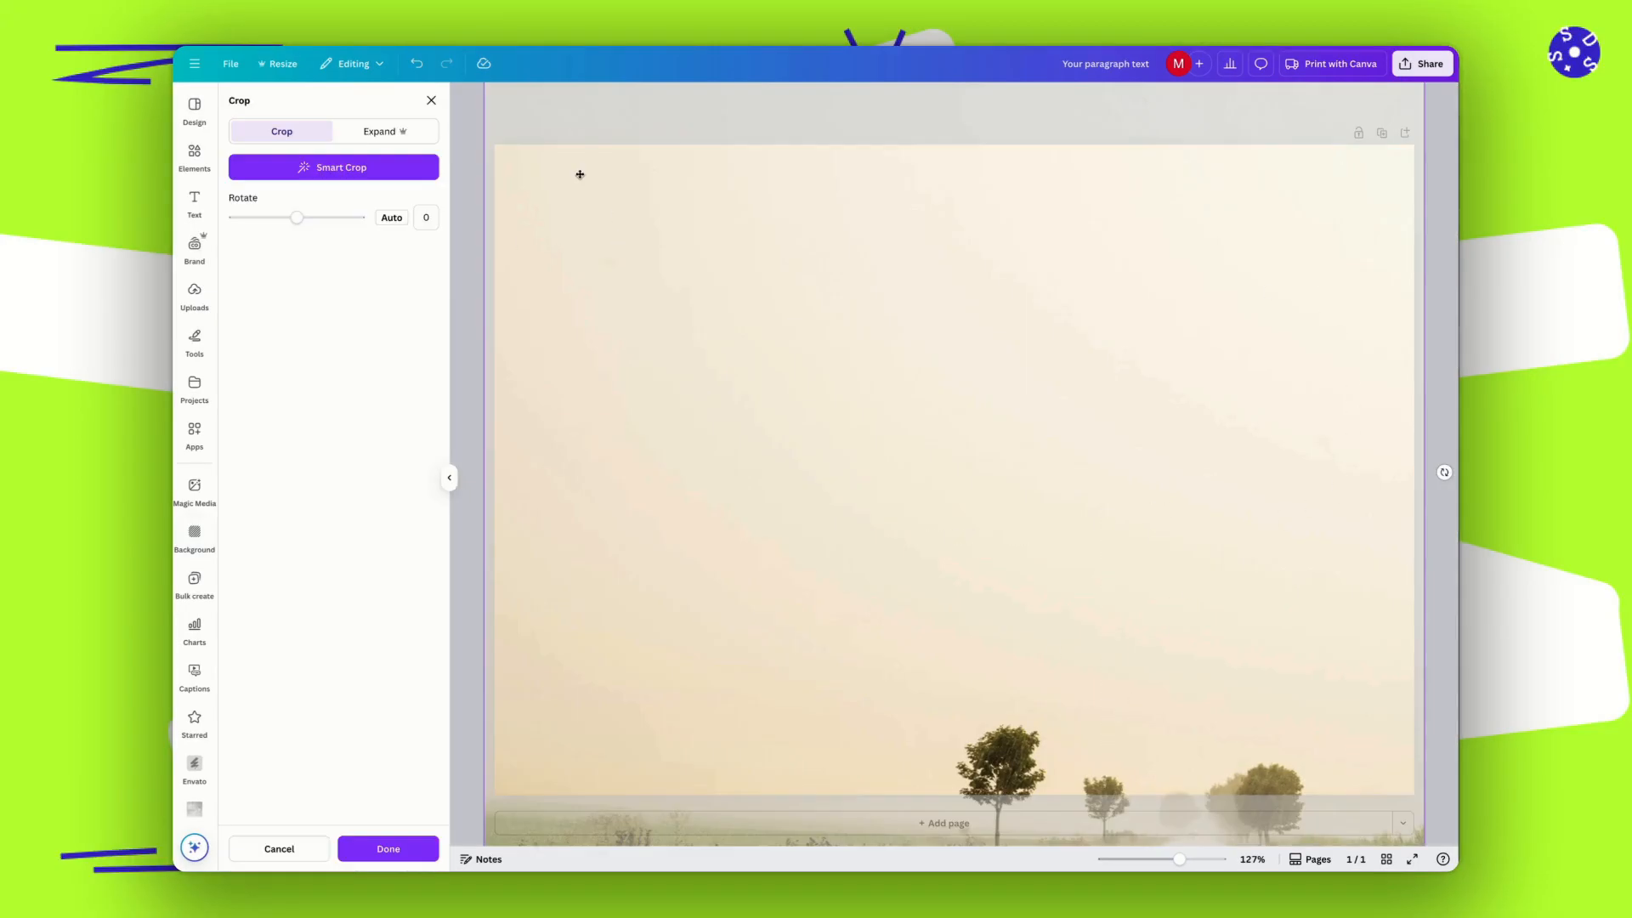
{"action": "left_click_drag", "start_coordinate": [600, 189], "coordinate": [600, 2]}
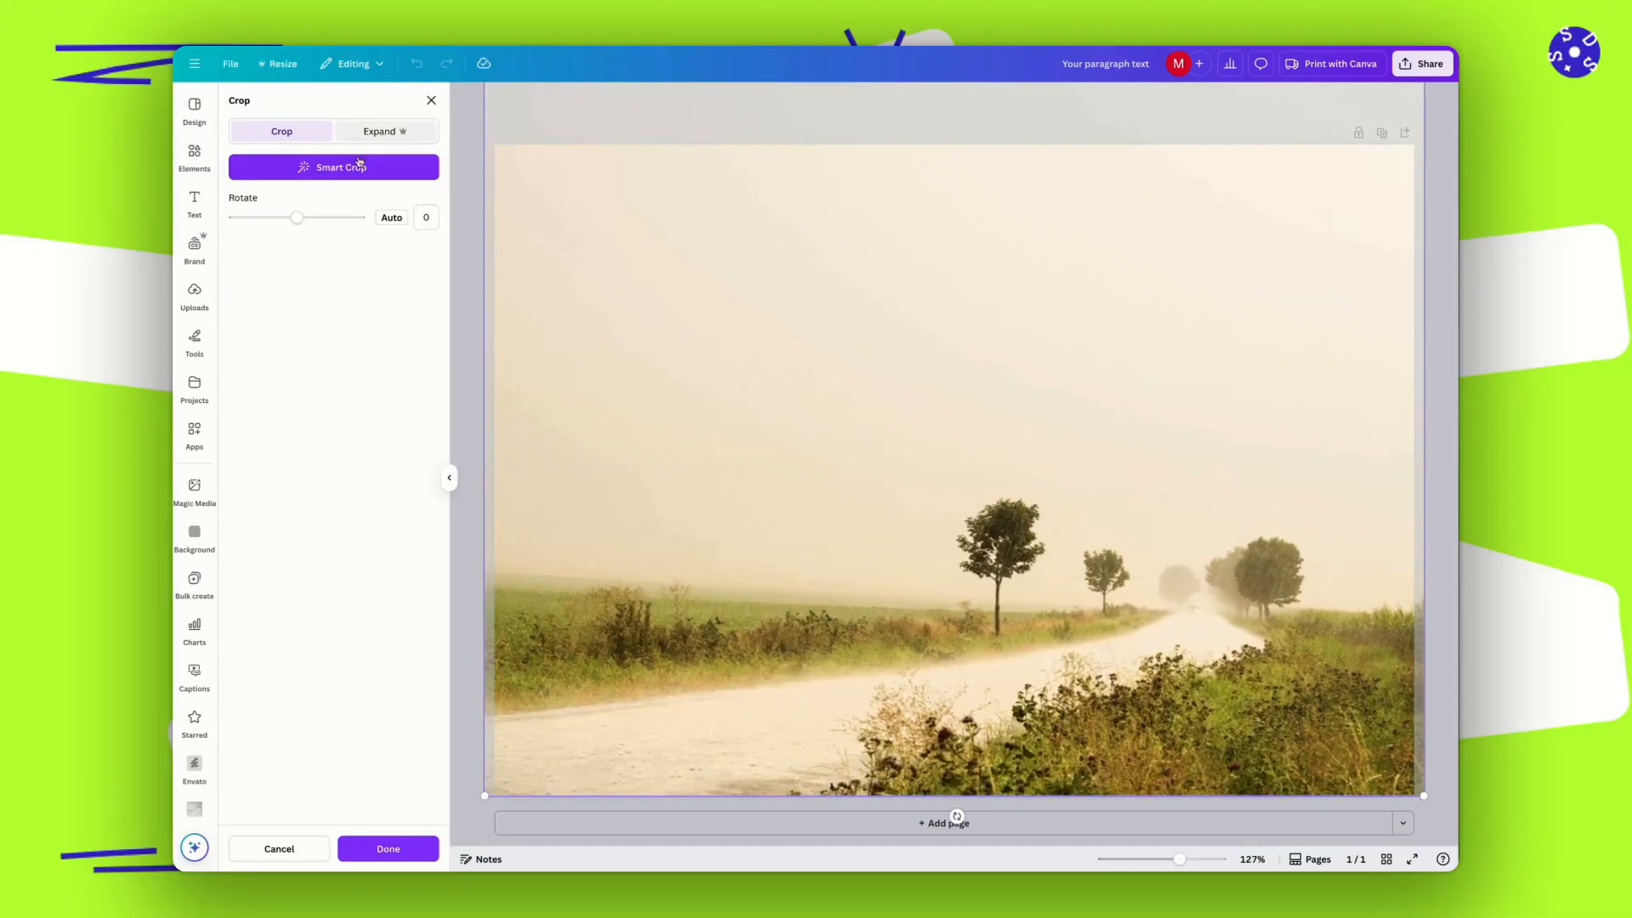
{"action": "left_click", "coordinate": [379, 848]}
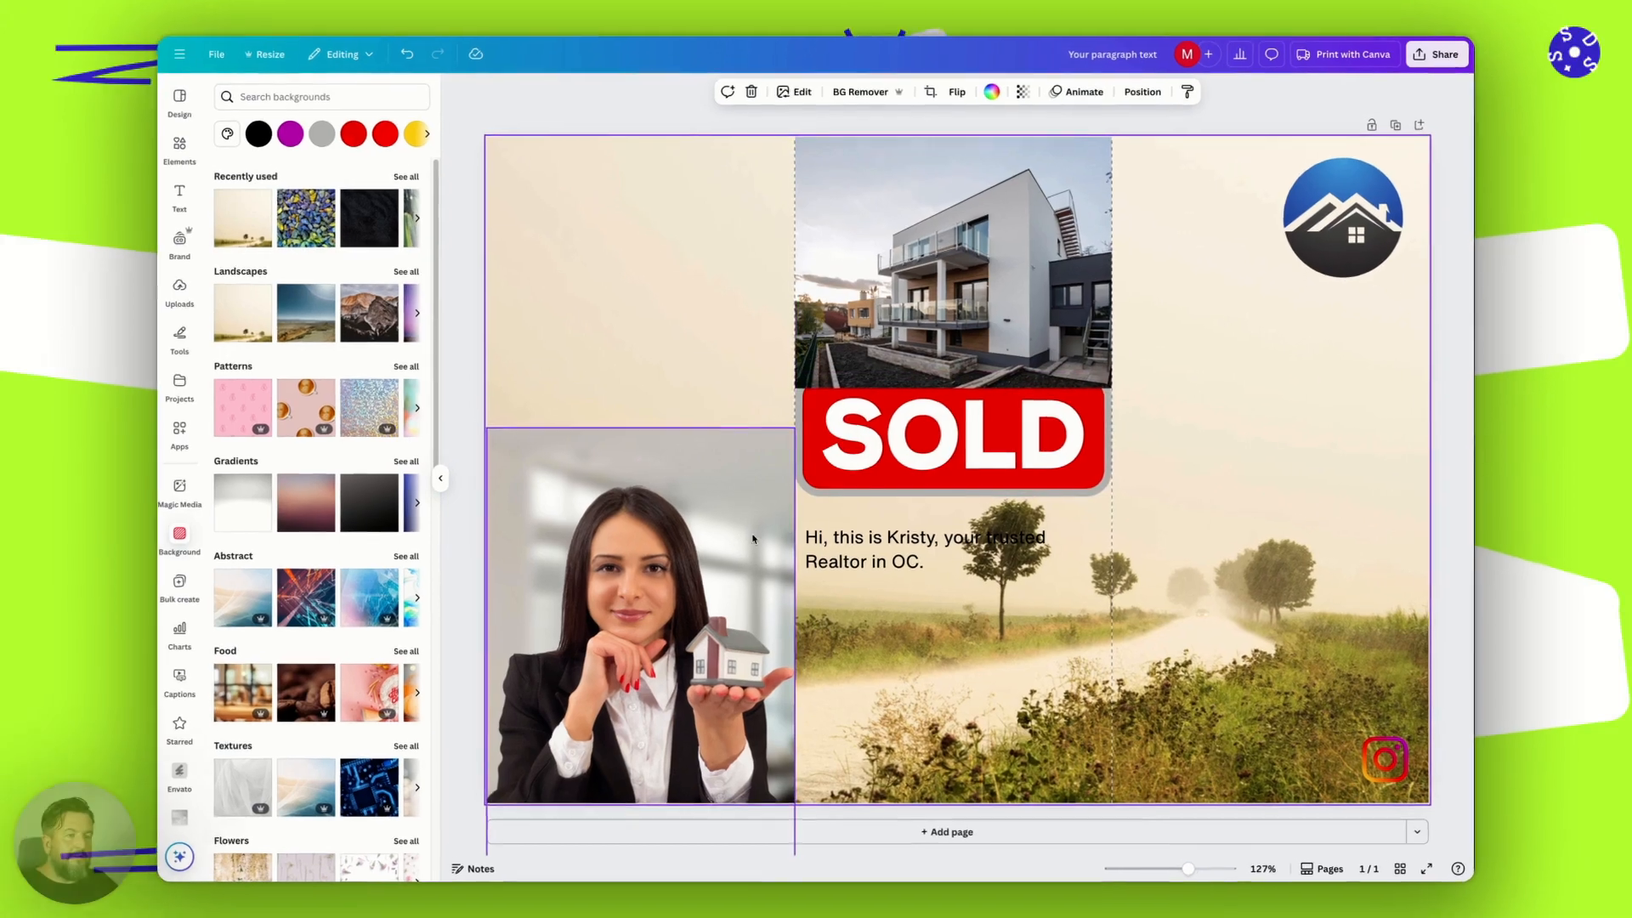
Make the greeting text bold and place a duplicate of it directly beneath the original.
{"action": "left_click", "coordinate": [853, 563]}
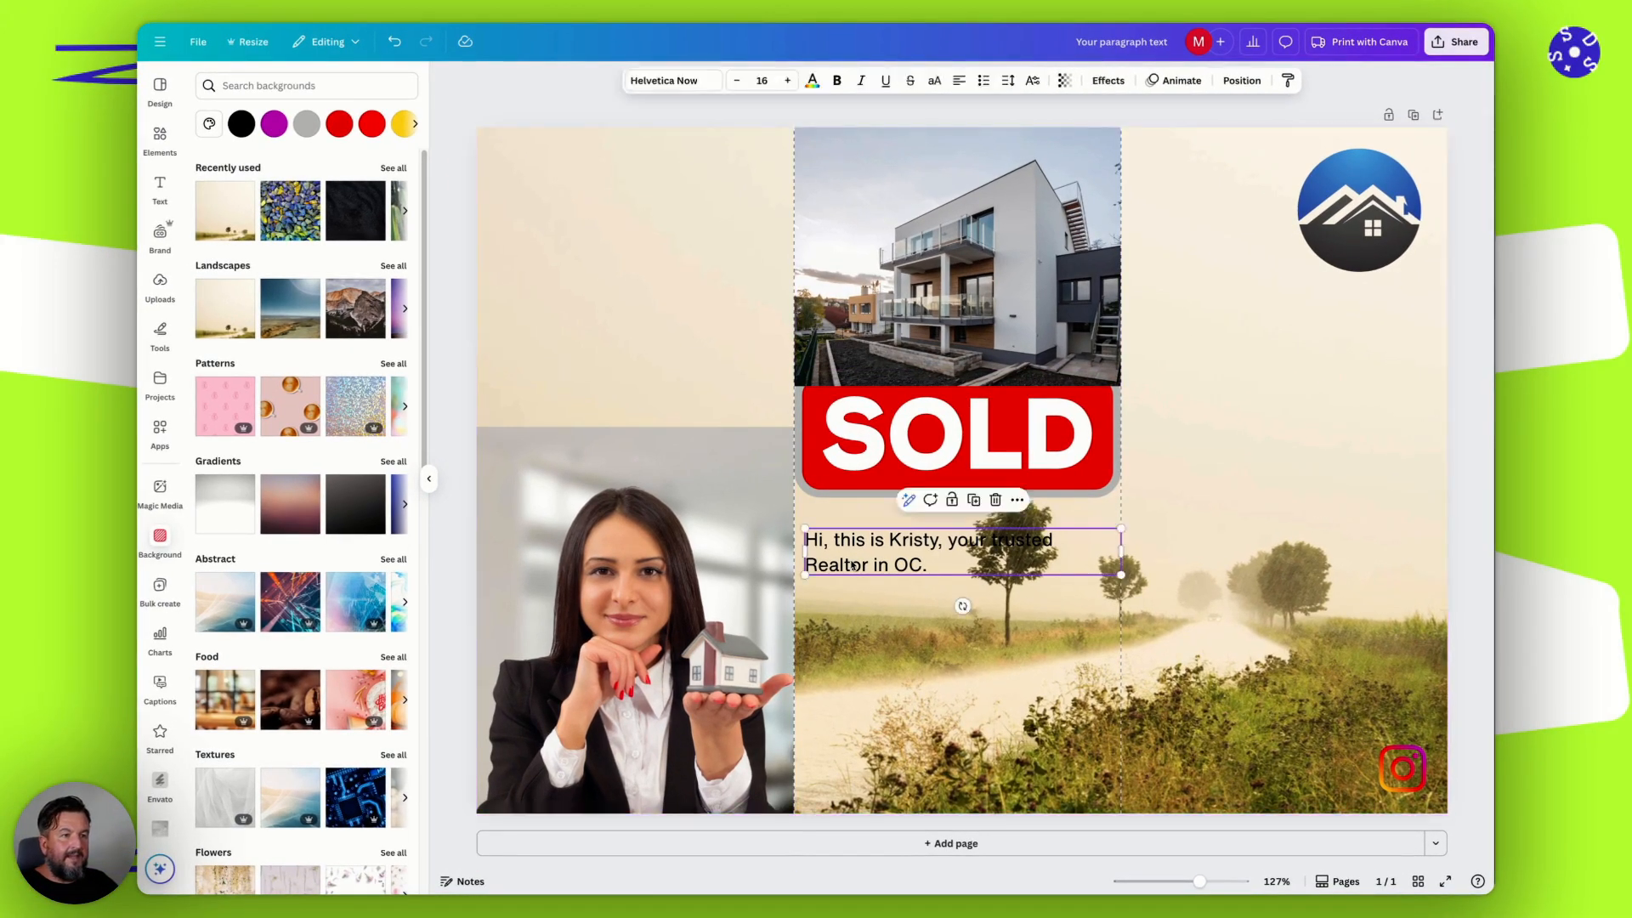
{"action": "key", "text": "ctrl+b"}
{"action": "key", "text": "ctrl+d"}
{"action": "left_click_drag", "start_coordinate": [917, 564], "coordinate": [902, 601]}
Remove the bold from the duplicated text and reduce its font size by two points.
{"action": "double_click", "coordinate": [902, 601]}
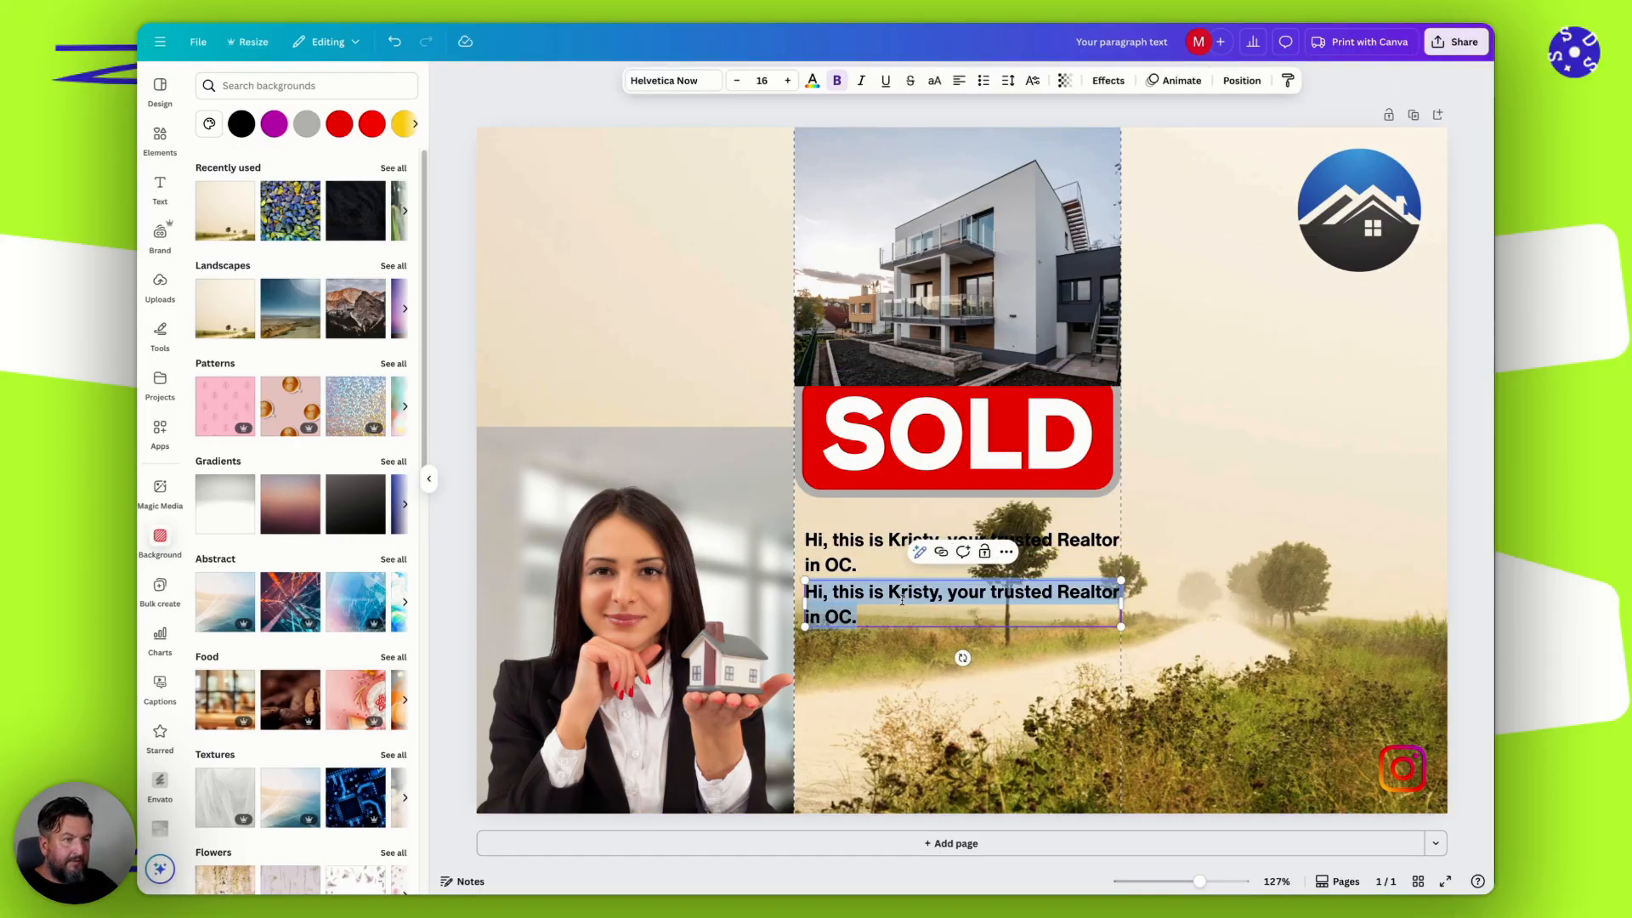
{"action": "left_click", "coordinate": [837, 80]}
{"action": "left_click", "coordinate": [739, 80]}
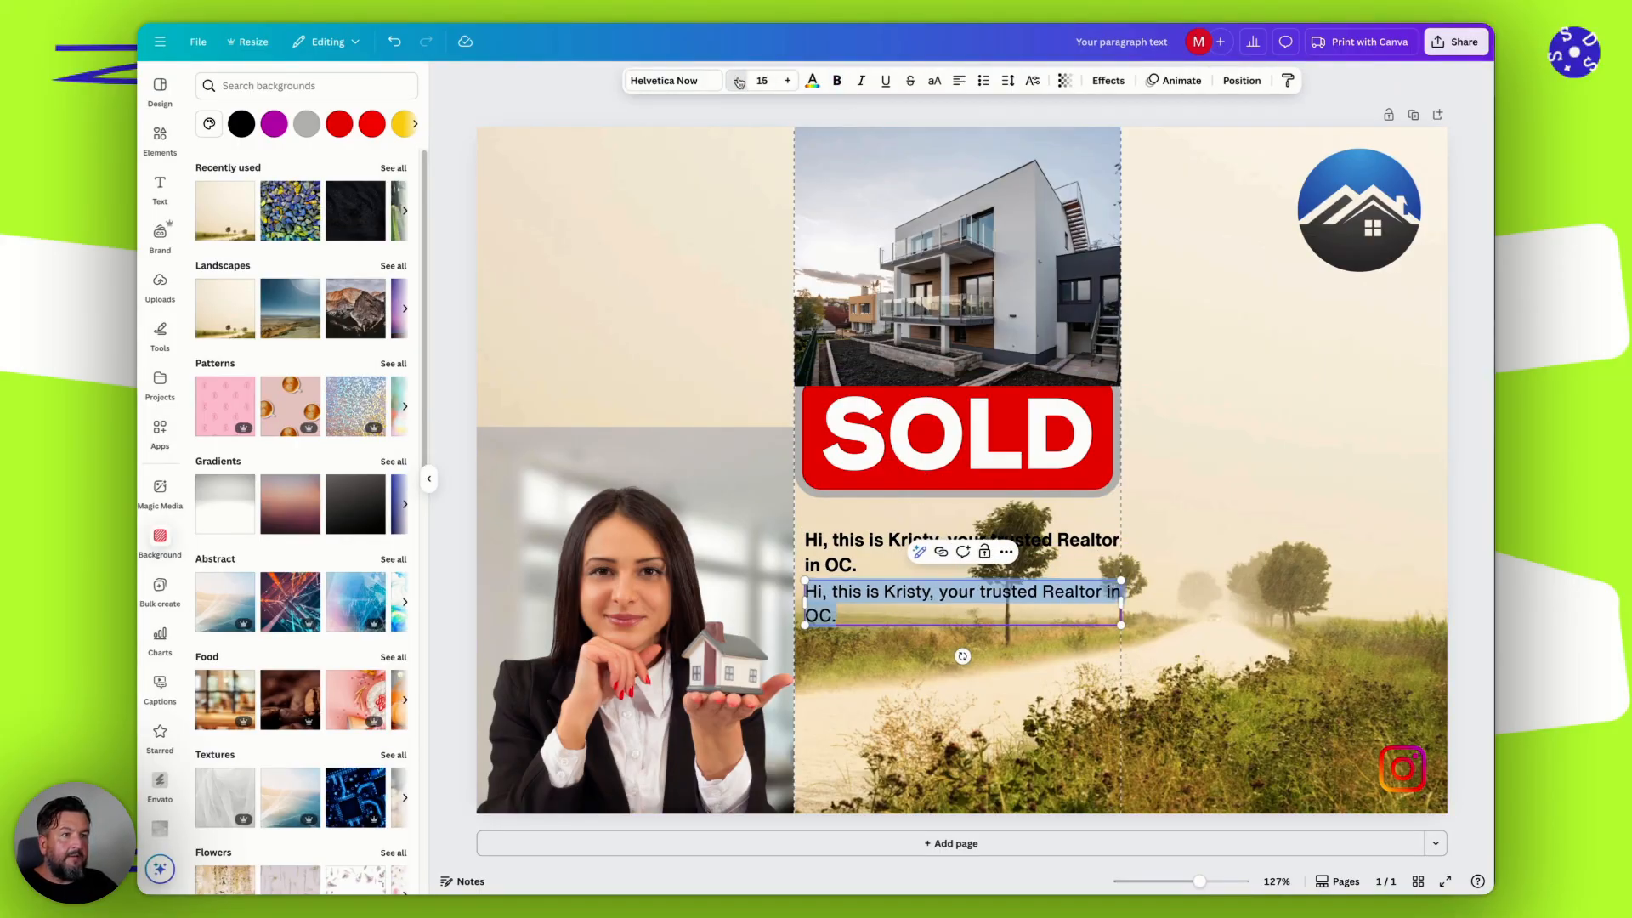
{"action": "left_click", "coordinate": [739, 81]}
{"action": "left_click", "coordinate": [853, 629]}
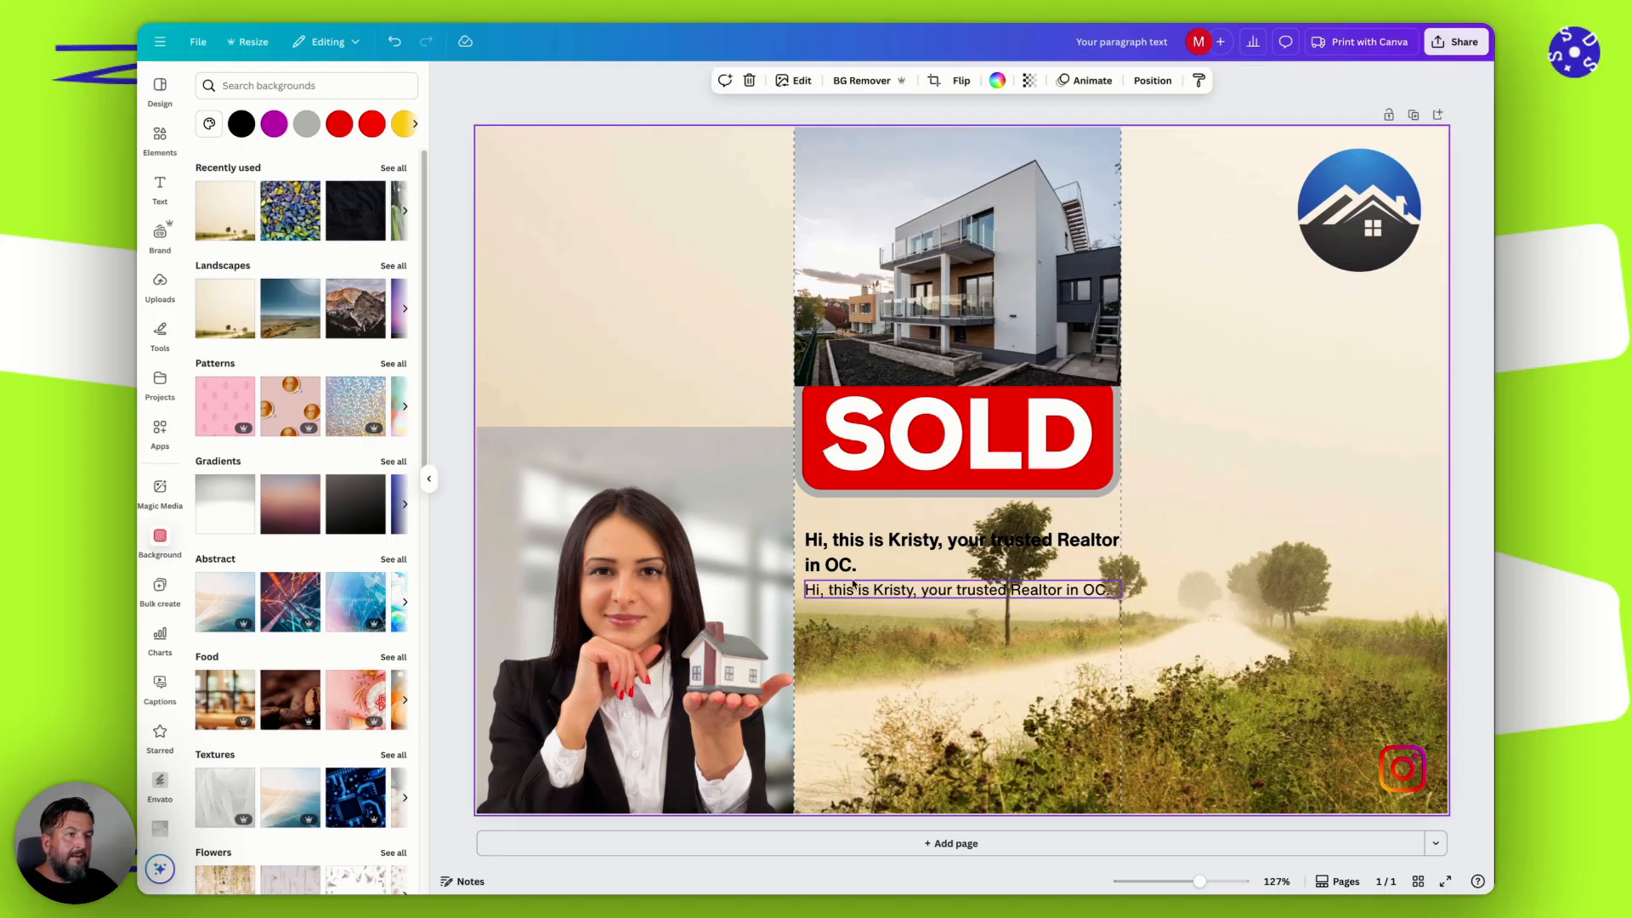
Group the bold greeting with the smaller text line beneath it.
{"action": "left_click", "coordinate": [853, 587]}
{"action": "left_click", "coordinate": [850, 563], "text": "shift"}
{"action": "left_click", "coordinate": [822, 511]}
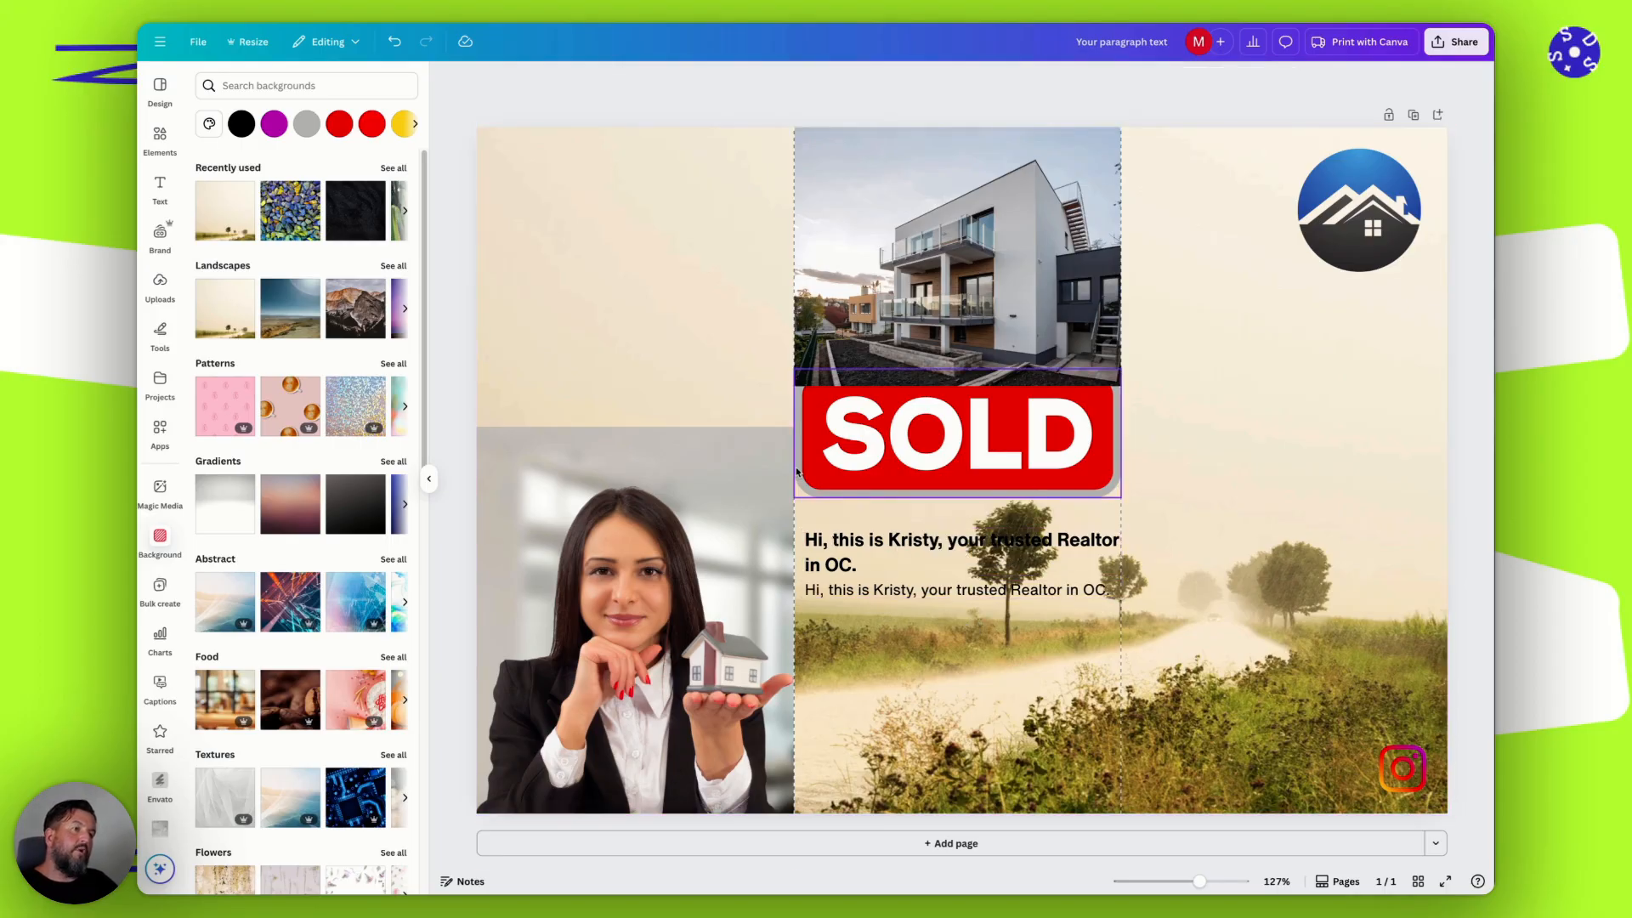
{"action": "left_click", "coordinate": [857, 544]}
{"action": "left_click", "coordinate": [858, 591], "text": "shift"}
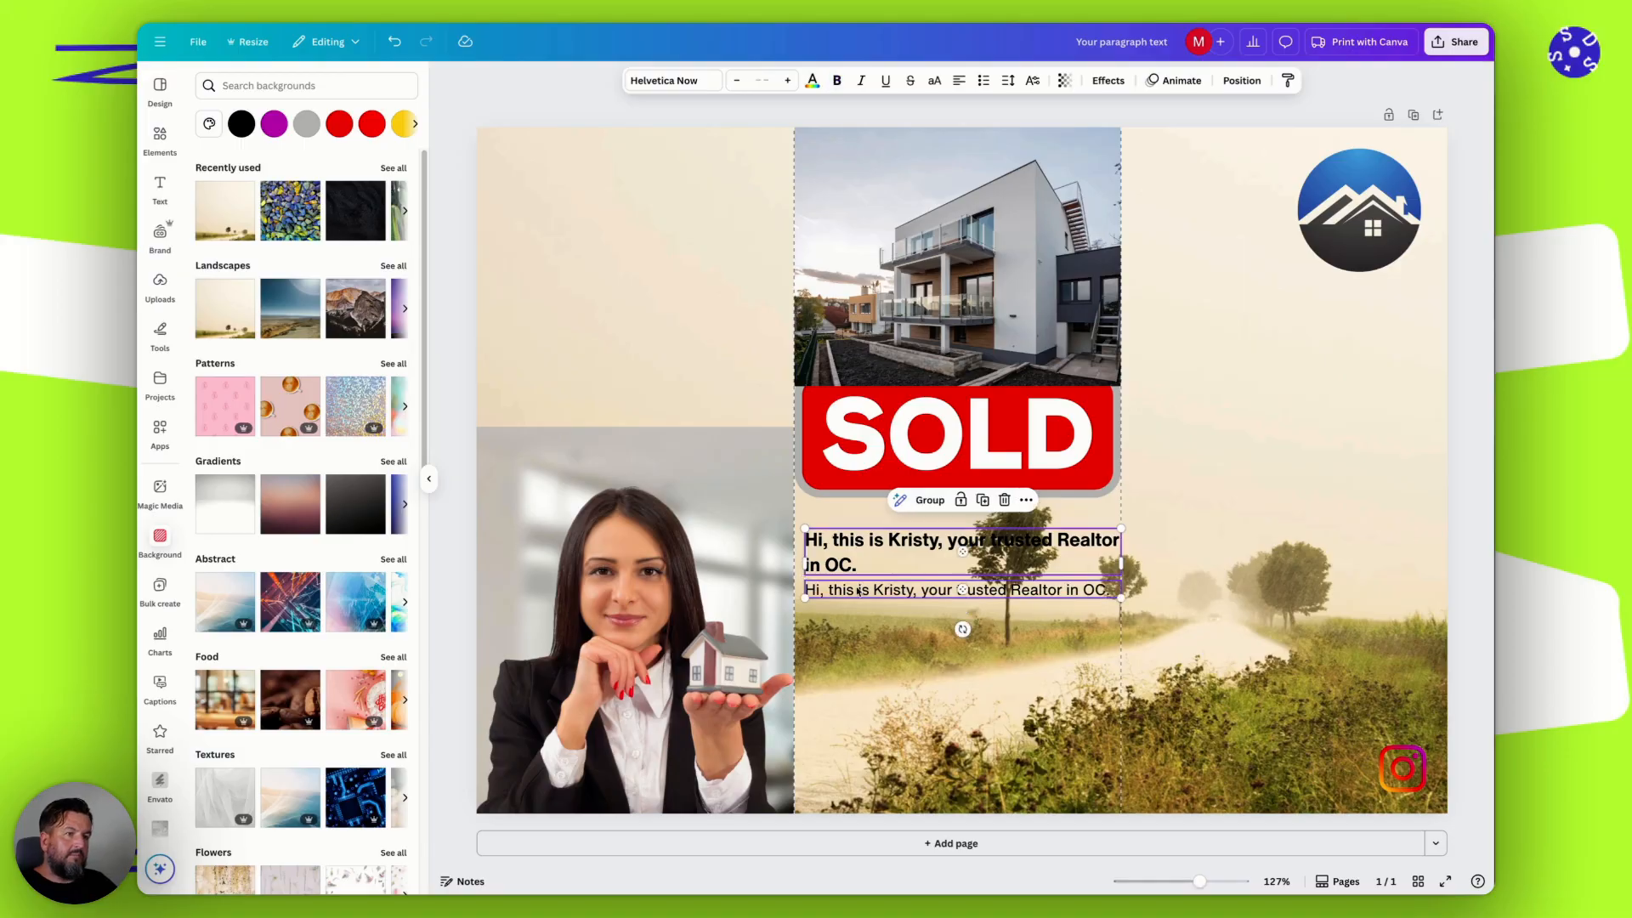
{"action": "left_click", "coordinate": [928, 502]}
Narrow the grouped text to fit a single panel and place it in the right panel below the house logo.
{"action": "left_click_drag", "start_coordinate": [819, 565], "coordinate": [491, 185]}
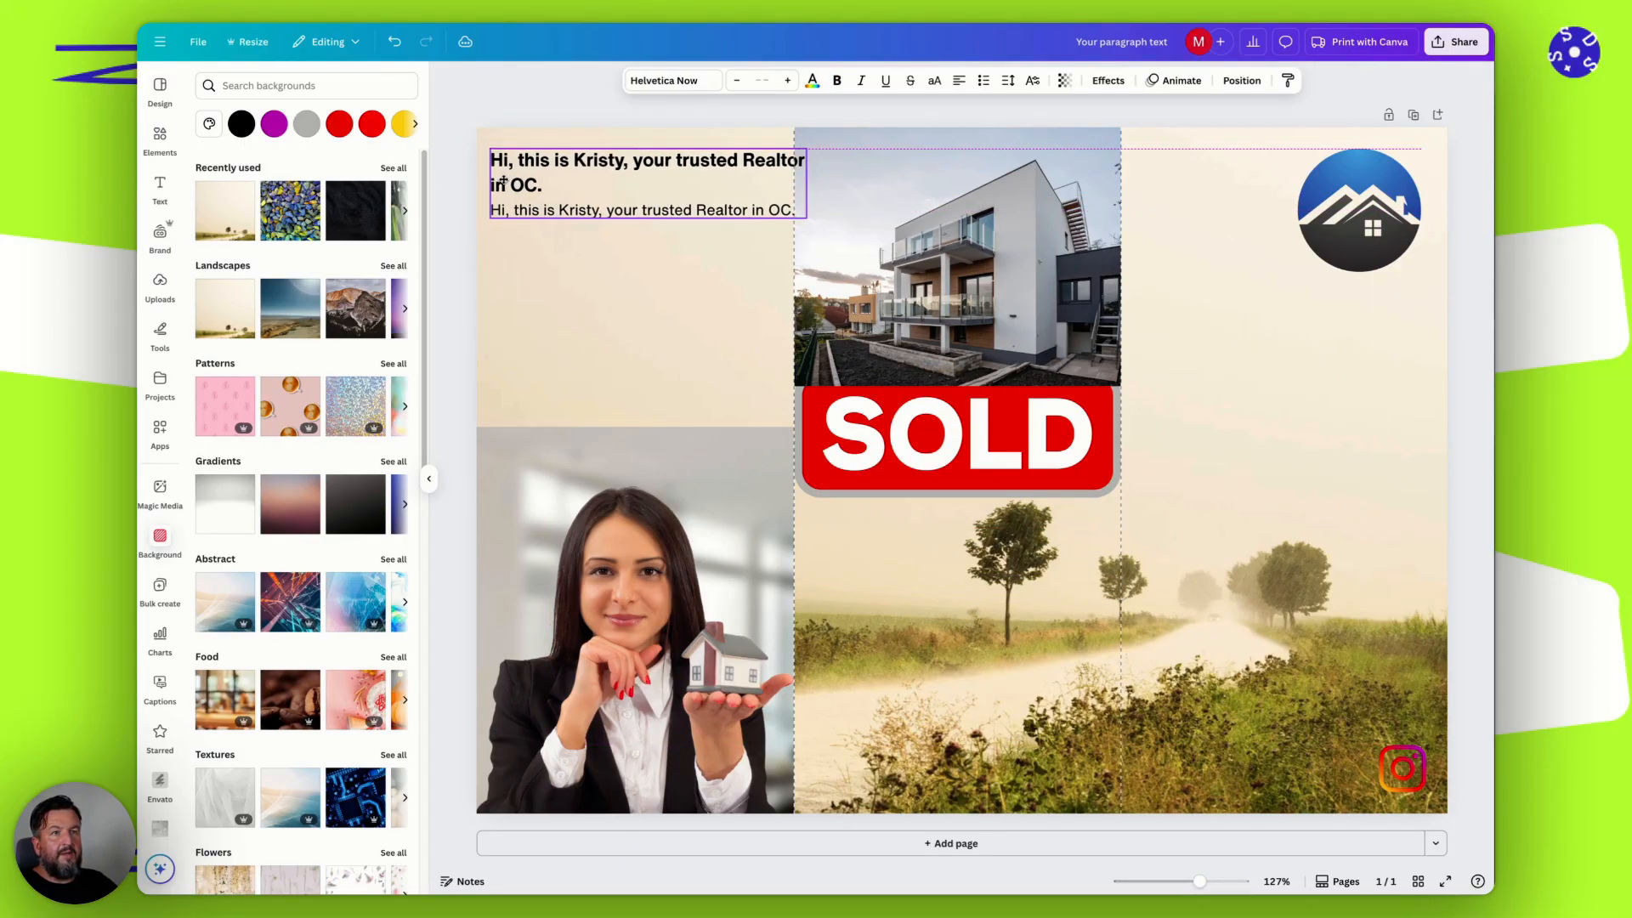
{"action": "left_click_drag", "start_coordinate": [800, 185], "coordinate": [781, 192]}
{"action": "left_click", "coordinate": [597, 186]}
{"action": "left_click_drag", "start_coordinate": [599, 187], "coordinate": [1223, 391]}
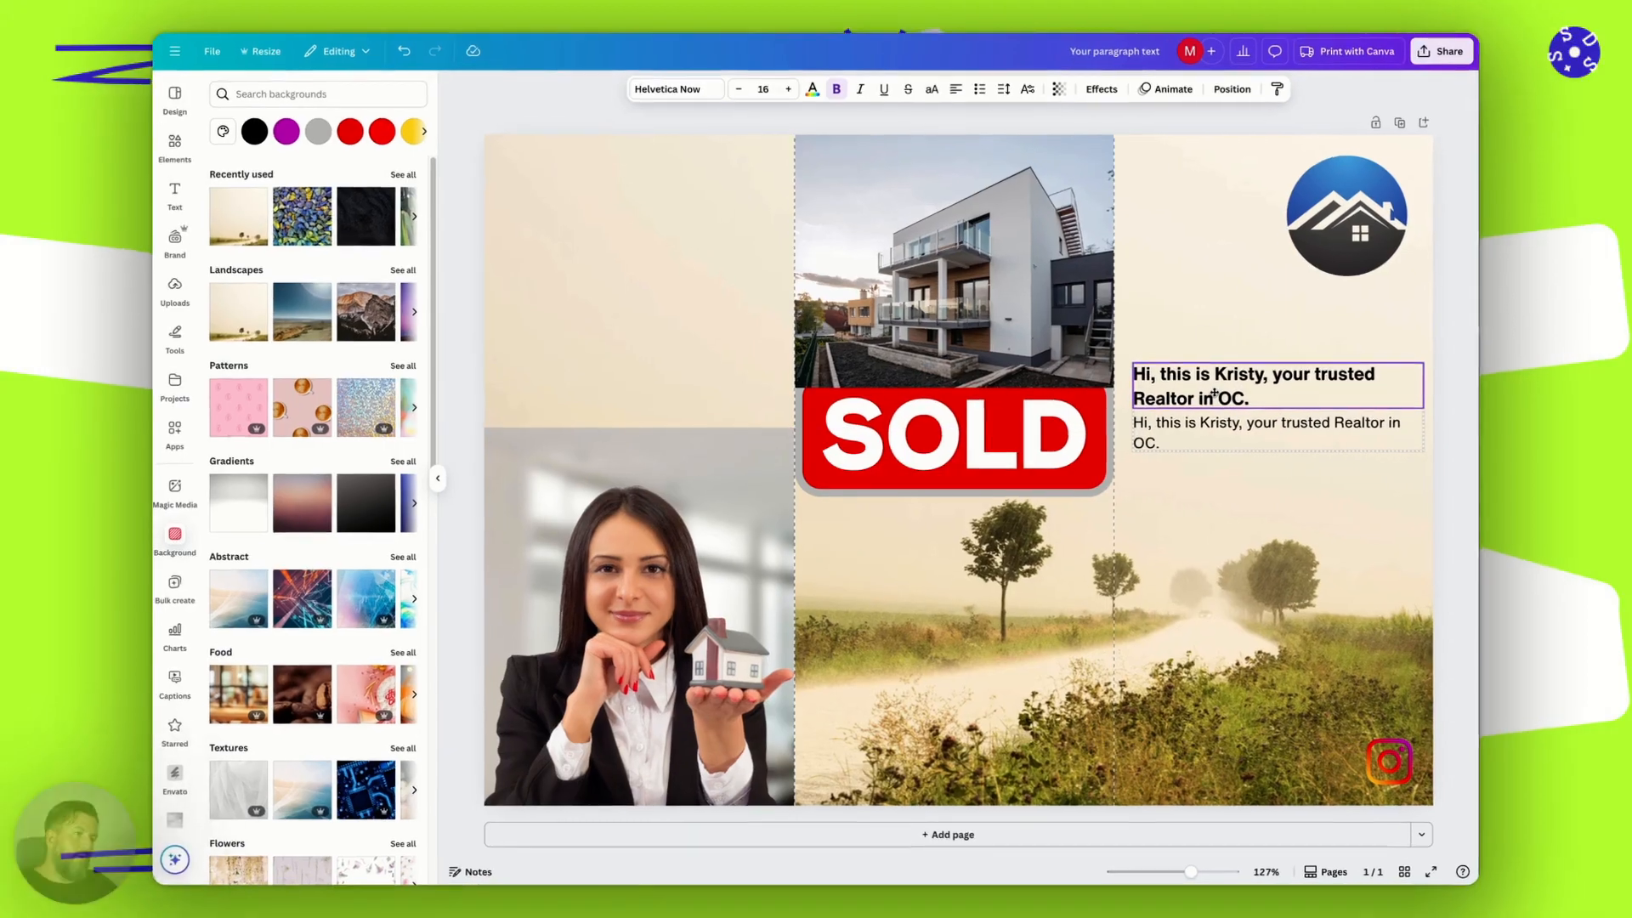
Remove the background from the modern house photo in the middle panel with BG Remover.
{"action": "left_click", "coordinate": [1006, 299]}
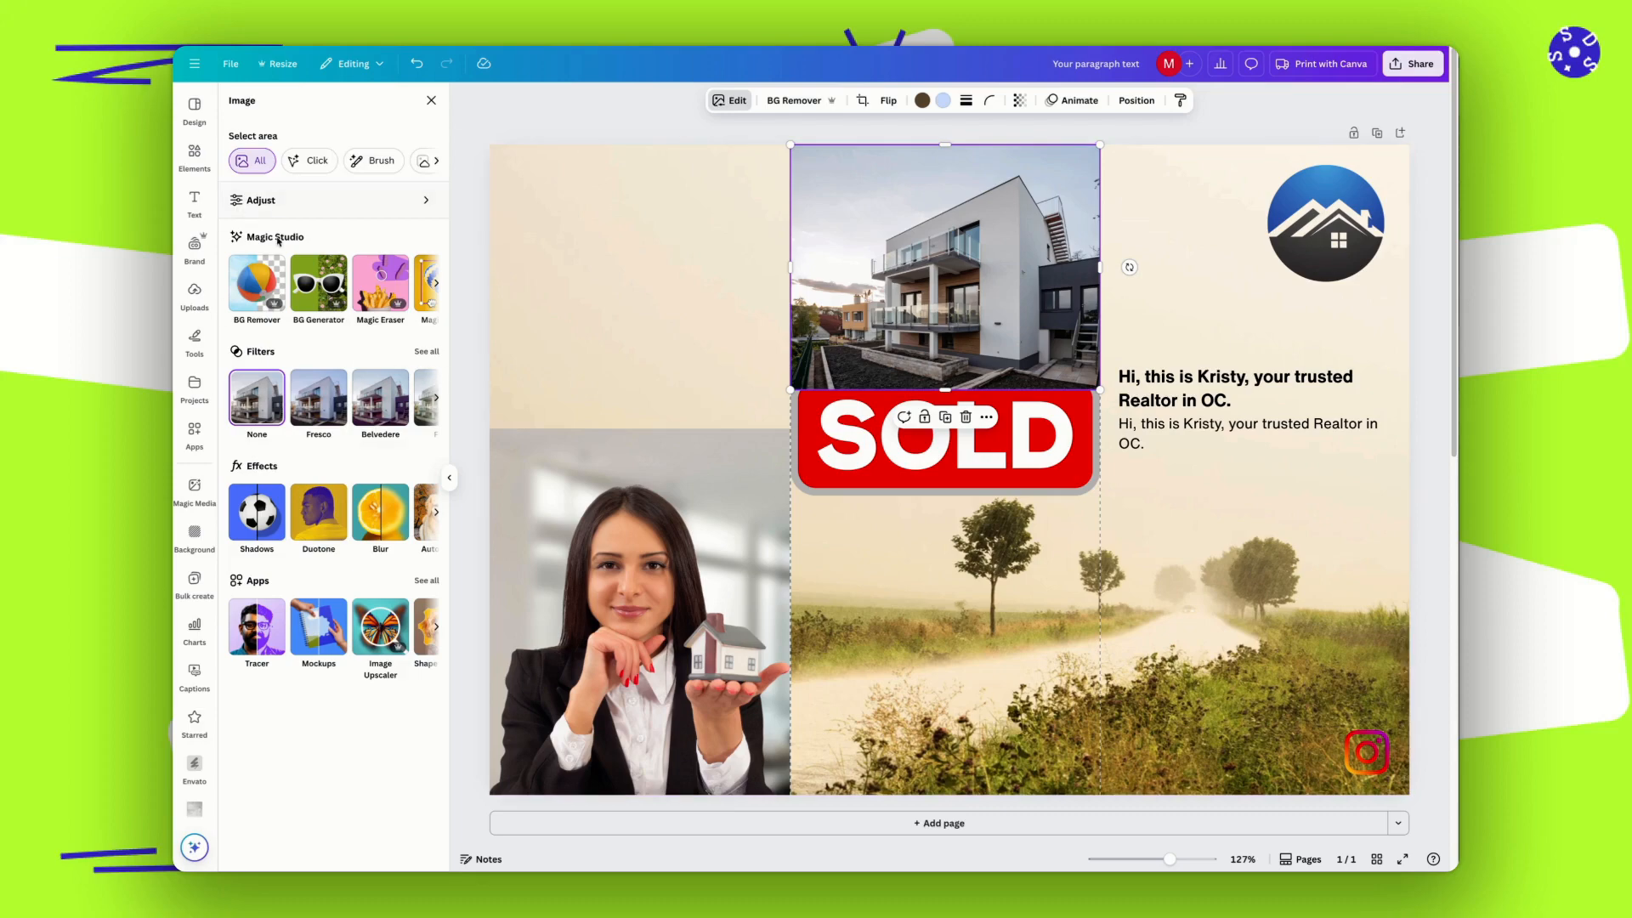
{"action": "left_click", "coordinate": [260, 285]}
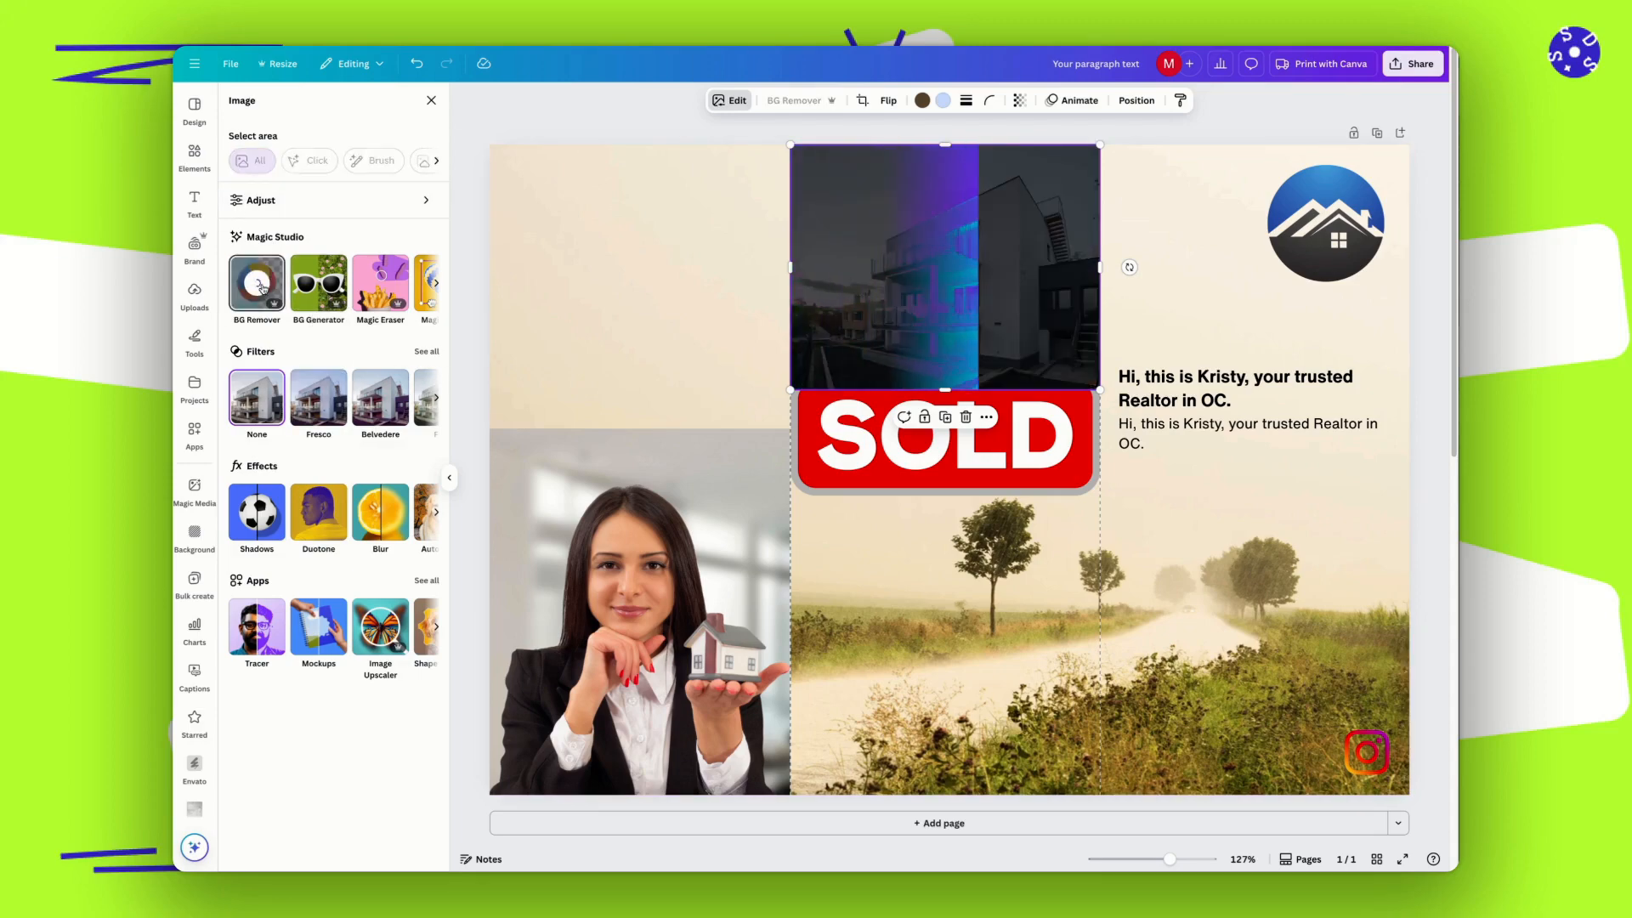
{"action": "left_click", "coordinate": [1166, 299]}
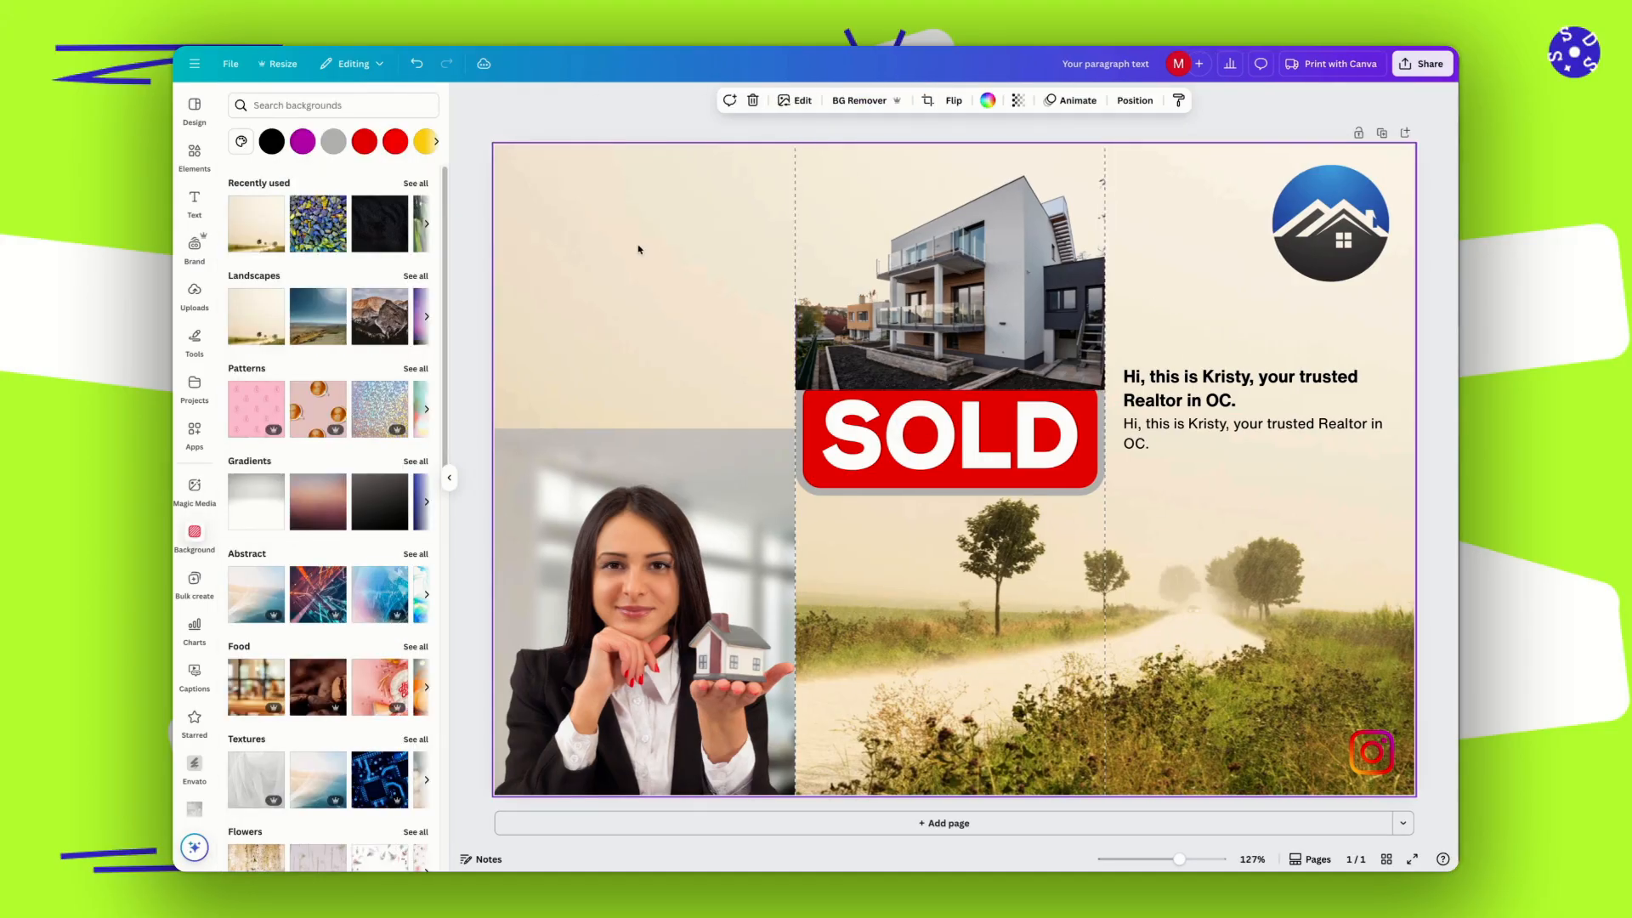
Replace the middle panel's house photo with the gray gabled stock house and remove the new photo's background.
{"action": "left_click_drag", "start_coordinate": [918, 262], "coordinate": [922, 513]}
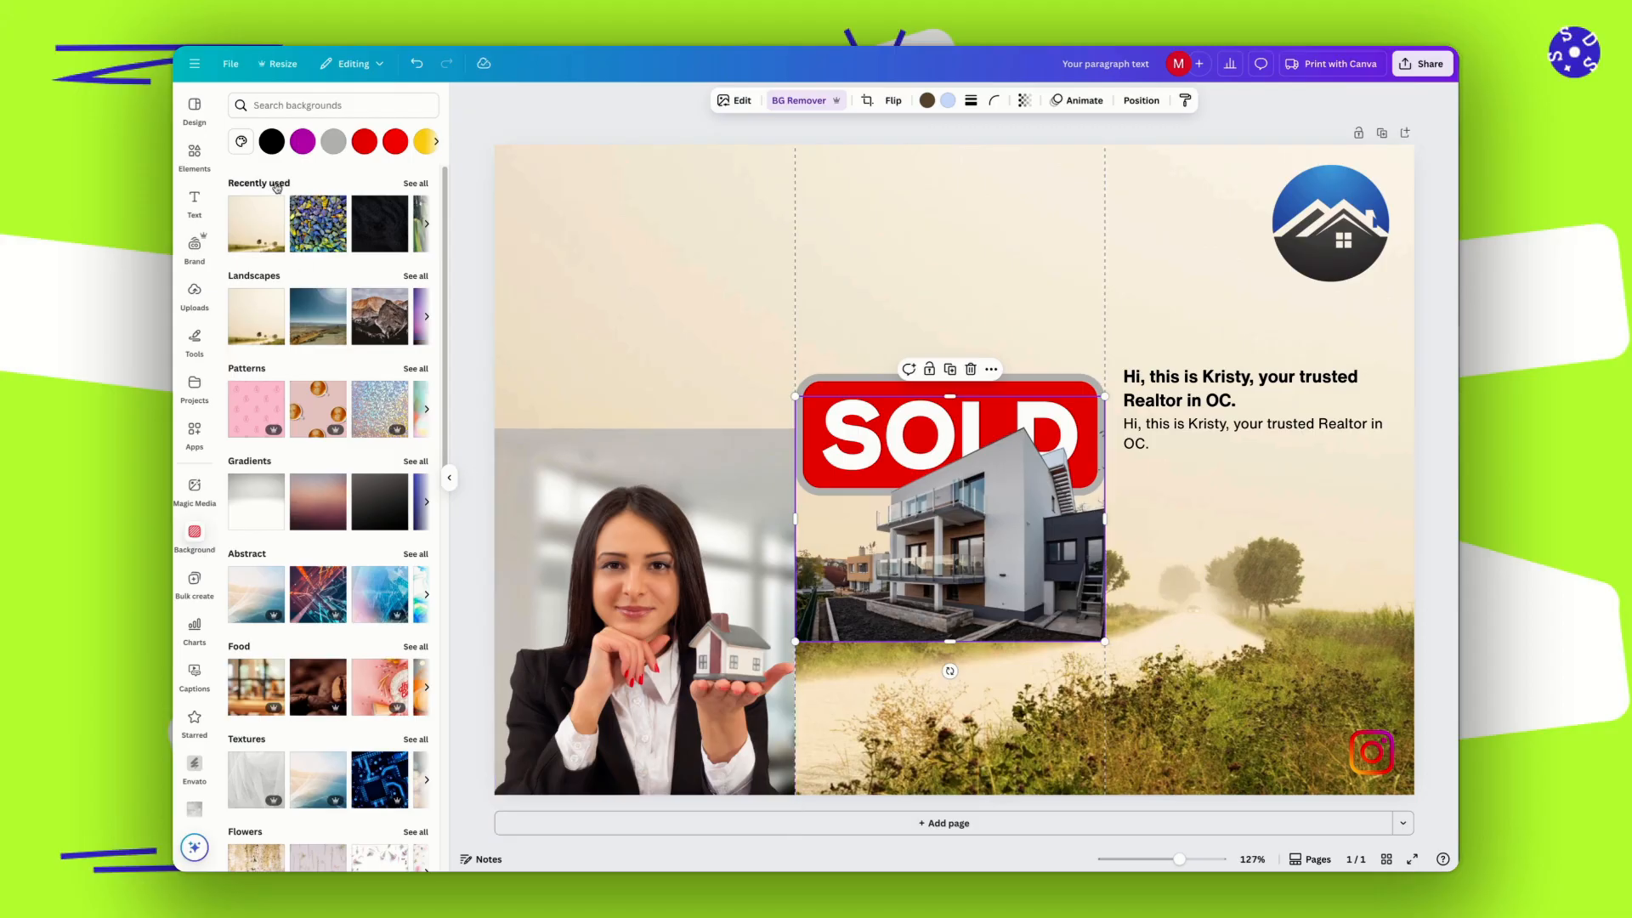
{"action": "left_click", "coordinate": [993, 372]}
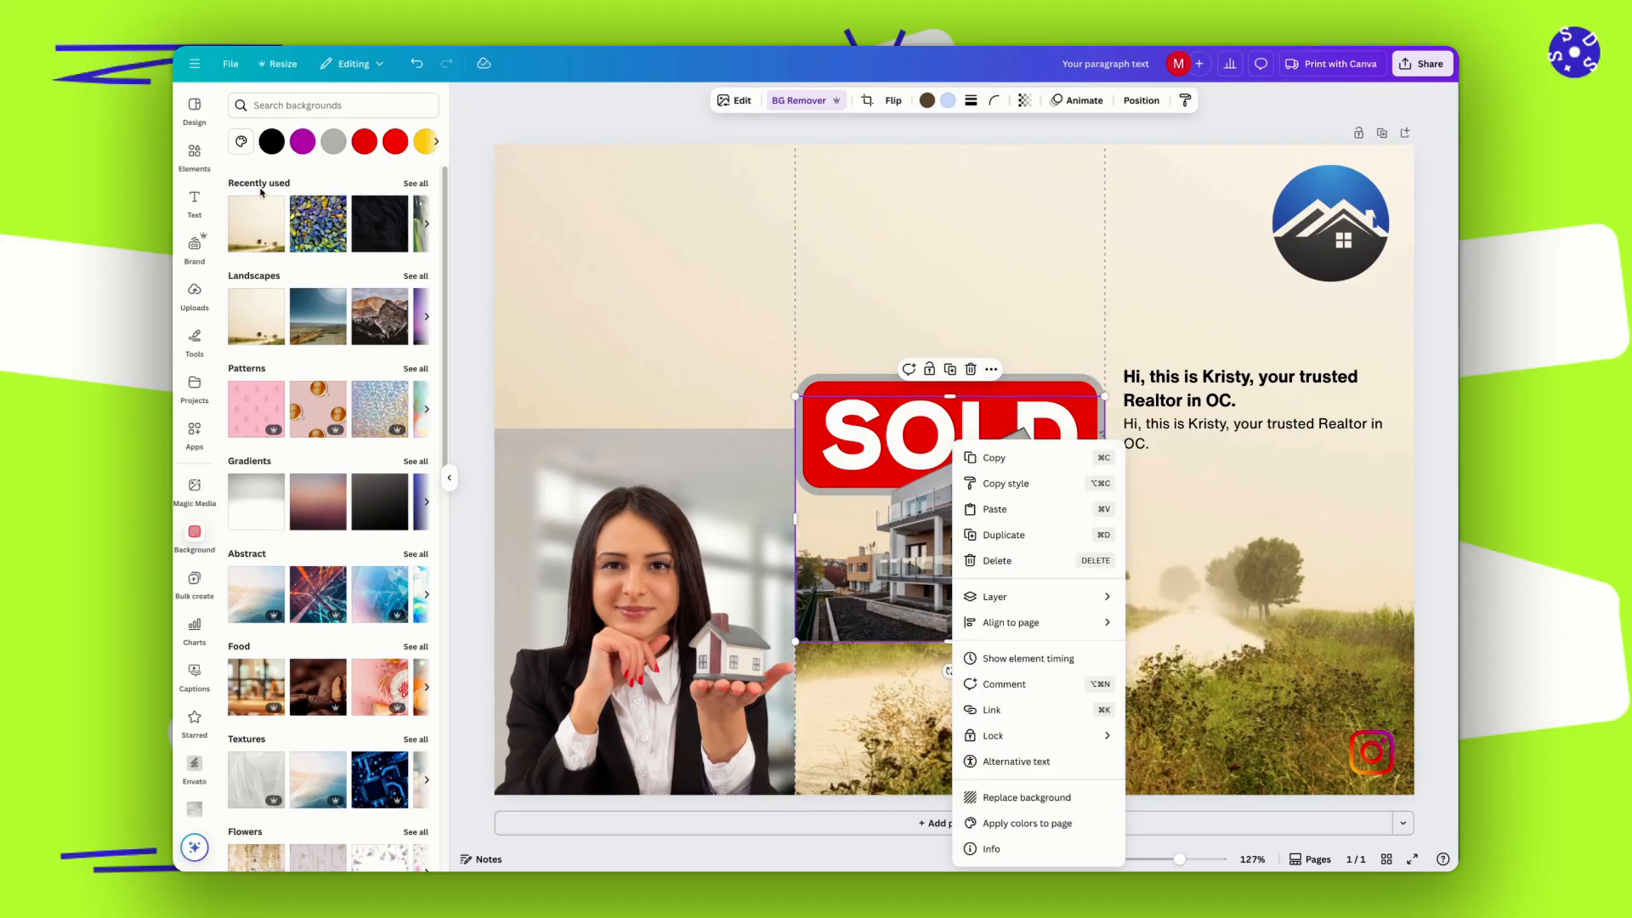
{"action": "left_click", "coordinate": [263, 180]}
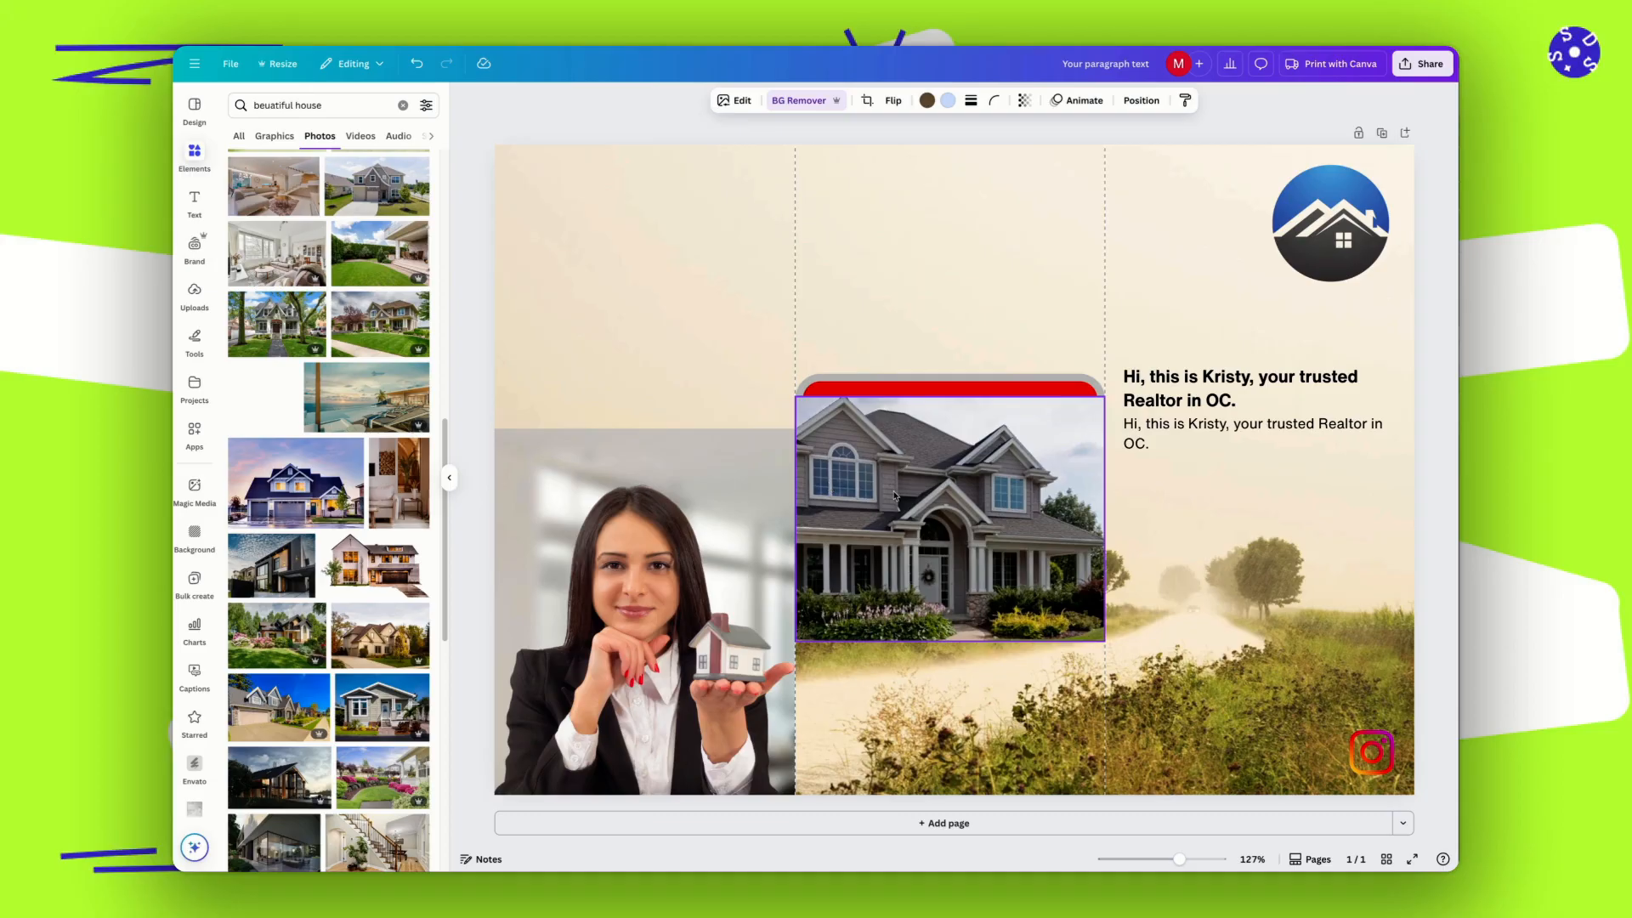
{"action": "left_click_drag", "start_coordinate": [893, 495], "coordinate": [894, 496]}
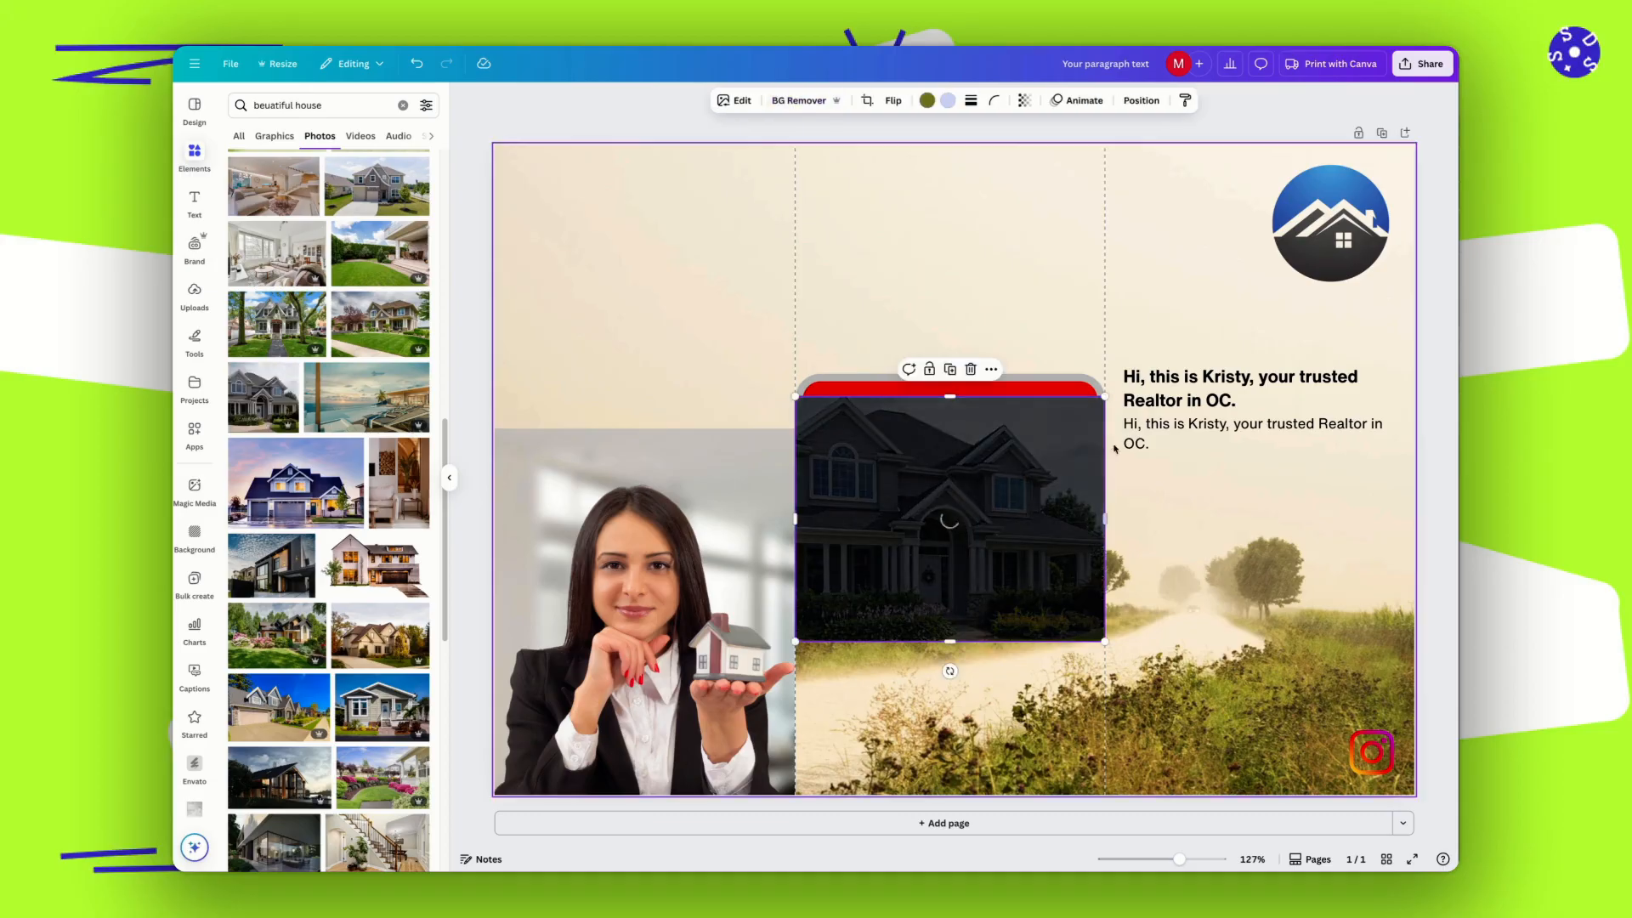
{"action": "left_click_drag", "start_coordinate": [966, 539], "coordinate": [994, 315]}
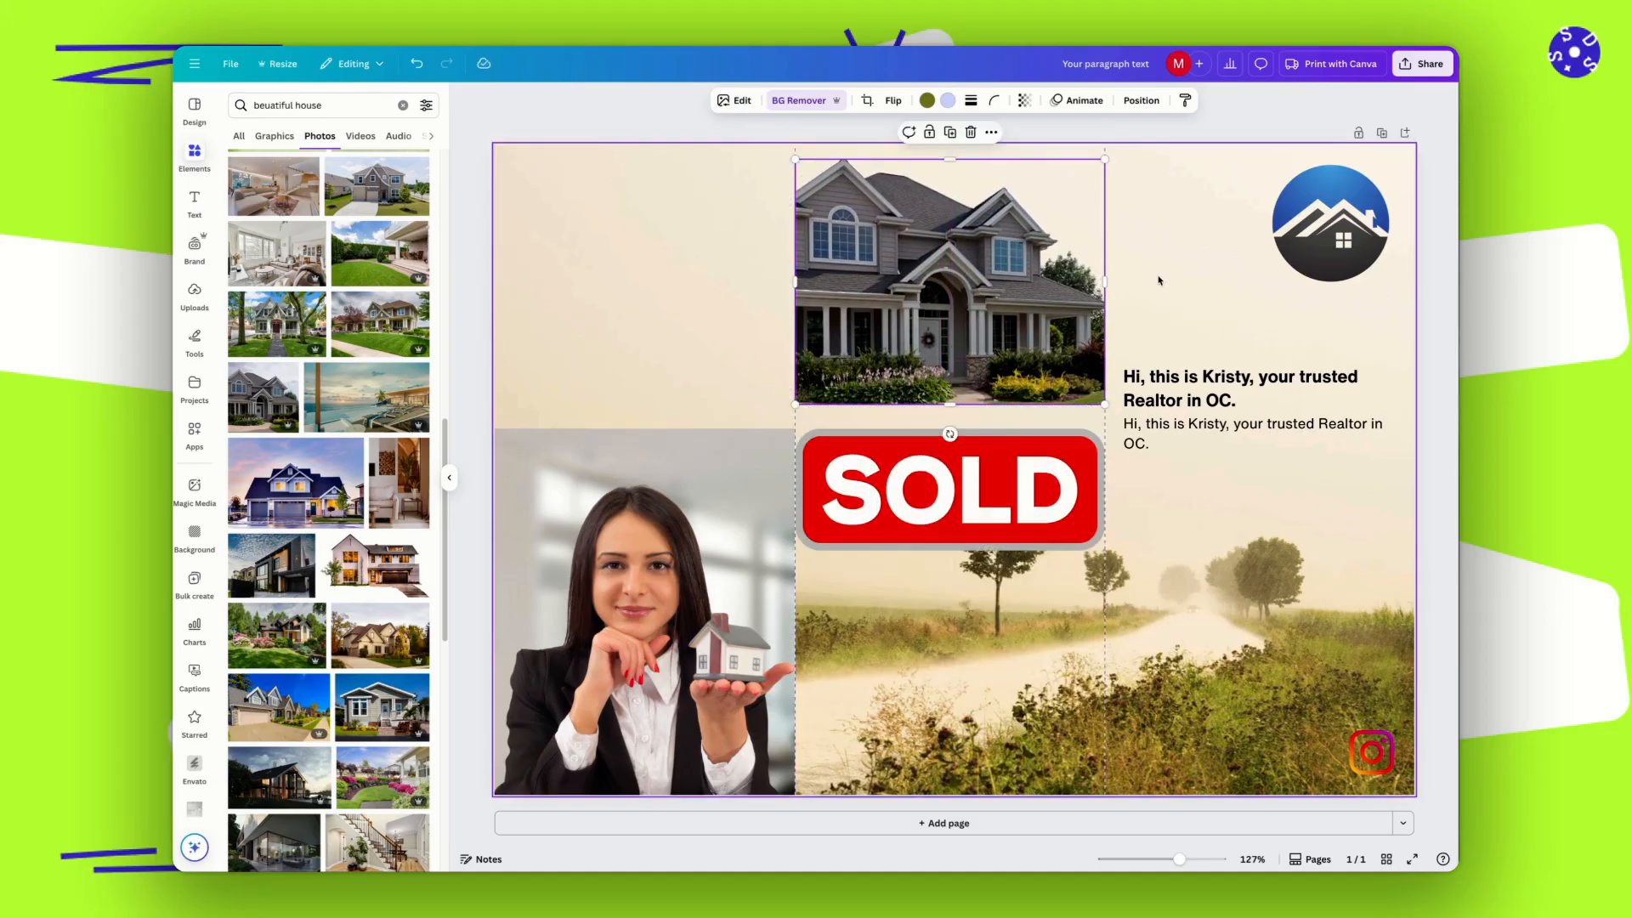
{"action": "left_click", "coordinate": [1159, 279]}
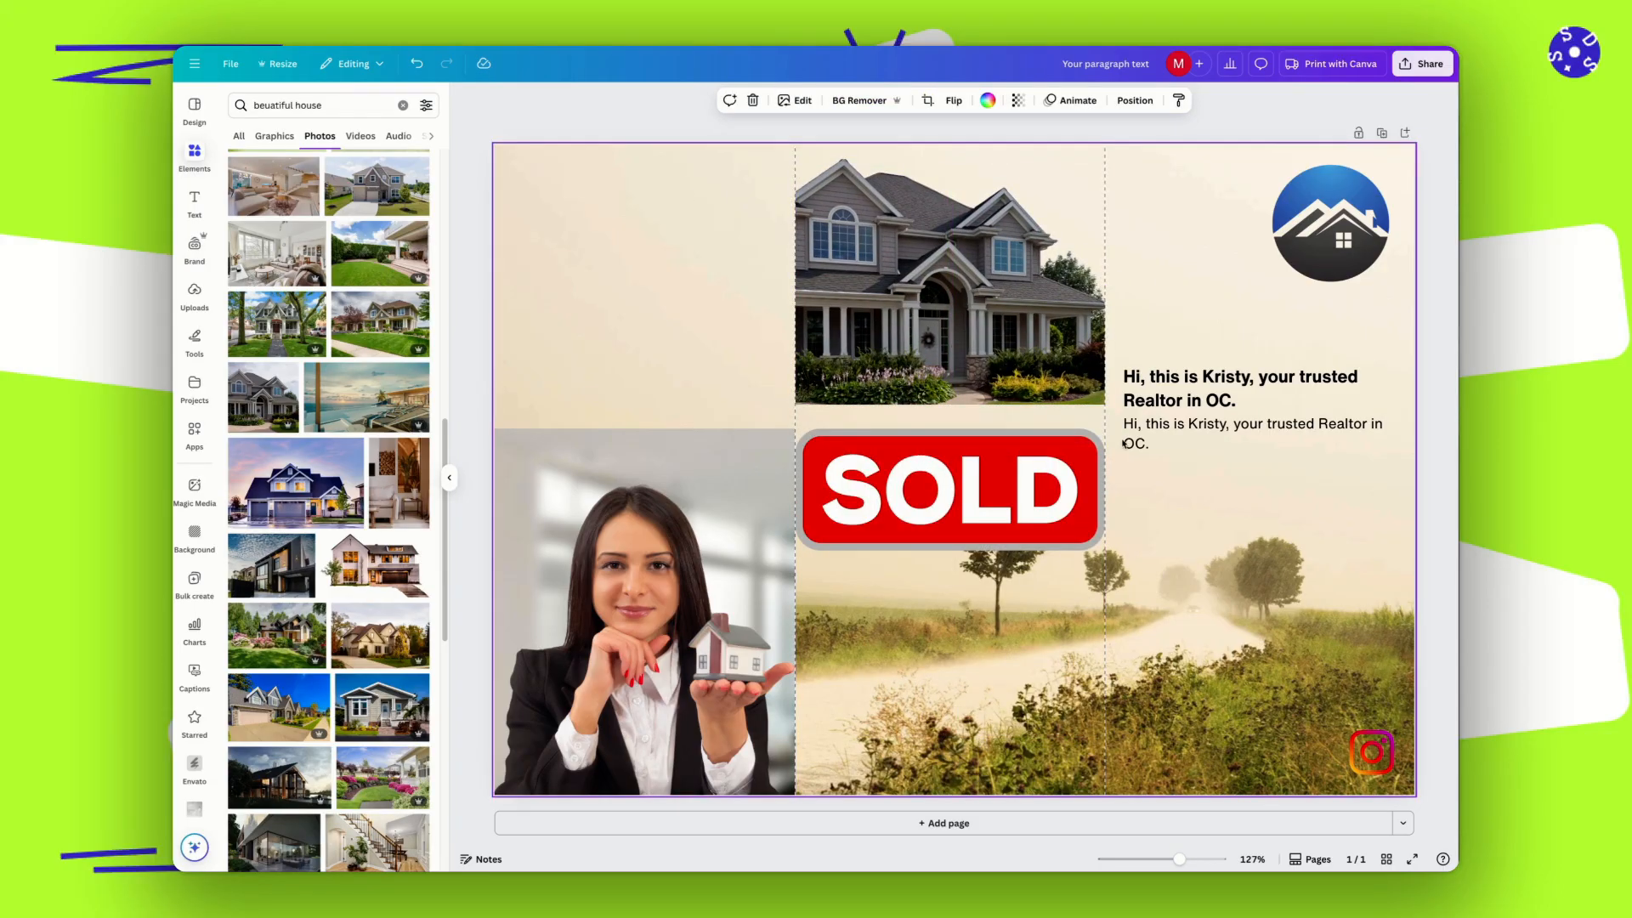
Rearrange the images: house at the bottom of the middle panel, SOLD sign atop the left panel, agent photo in the lower right panel.
{"action": "left_click_drag", "start_coordinate": [1216, 581], "coordinate": [957, 662]}
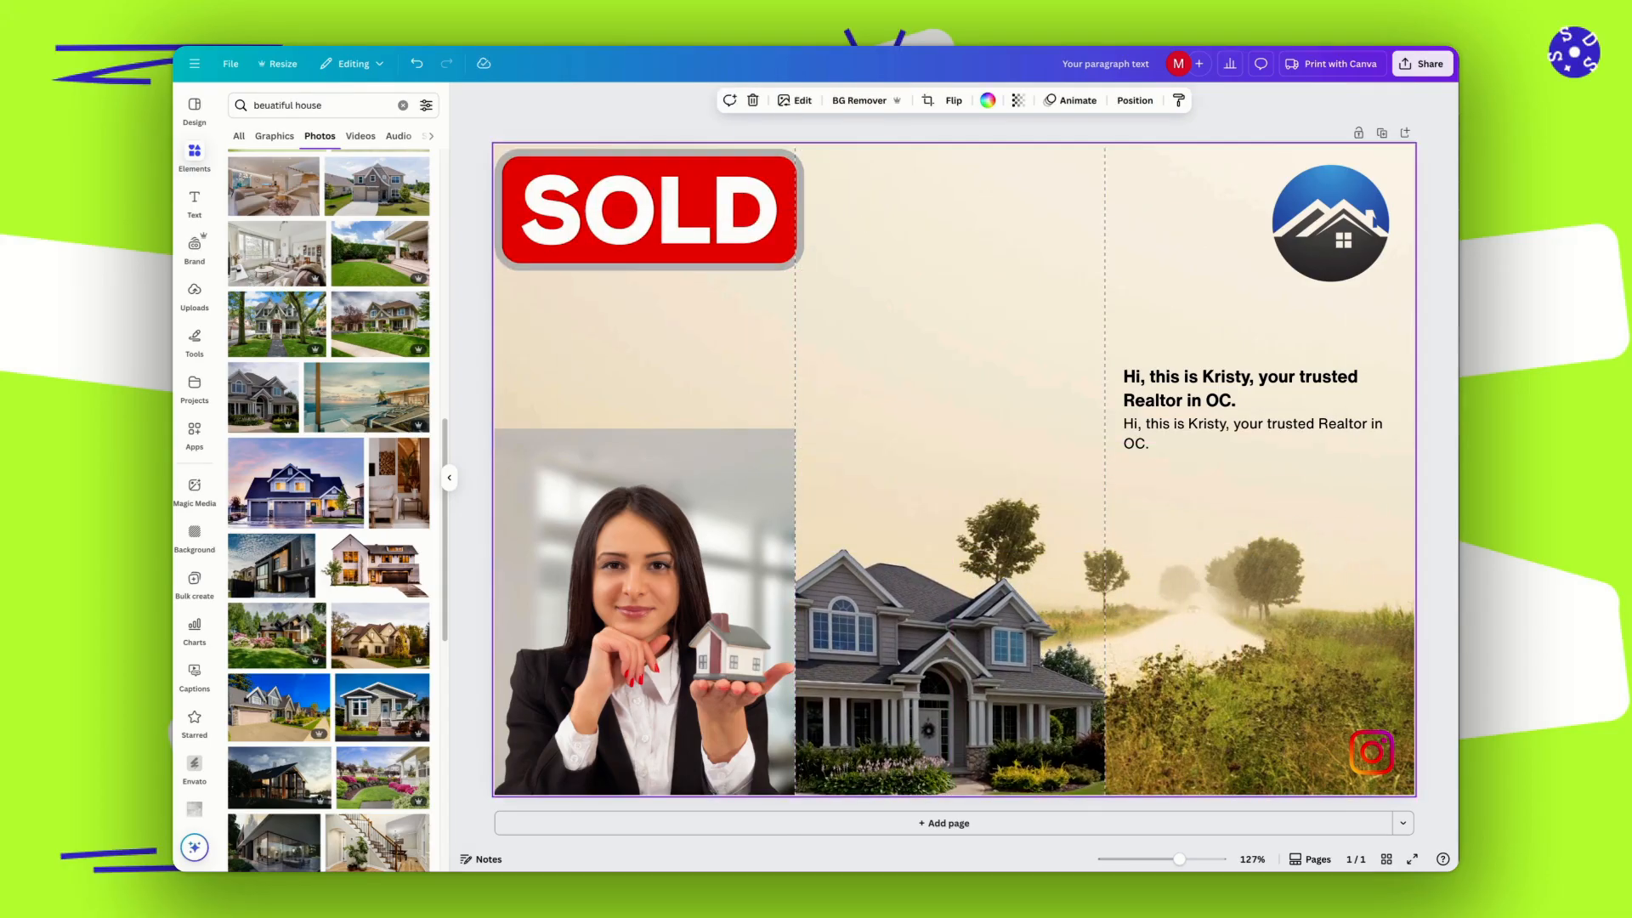
{"action": "left_click_drag", "start_coordinate": [658, 642], "coordinate": [1271, 665]}
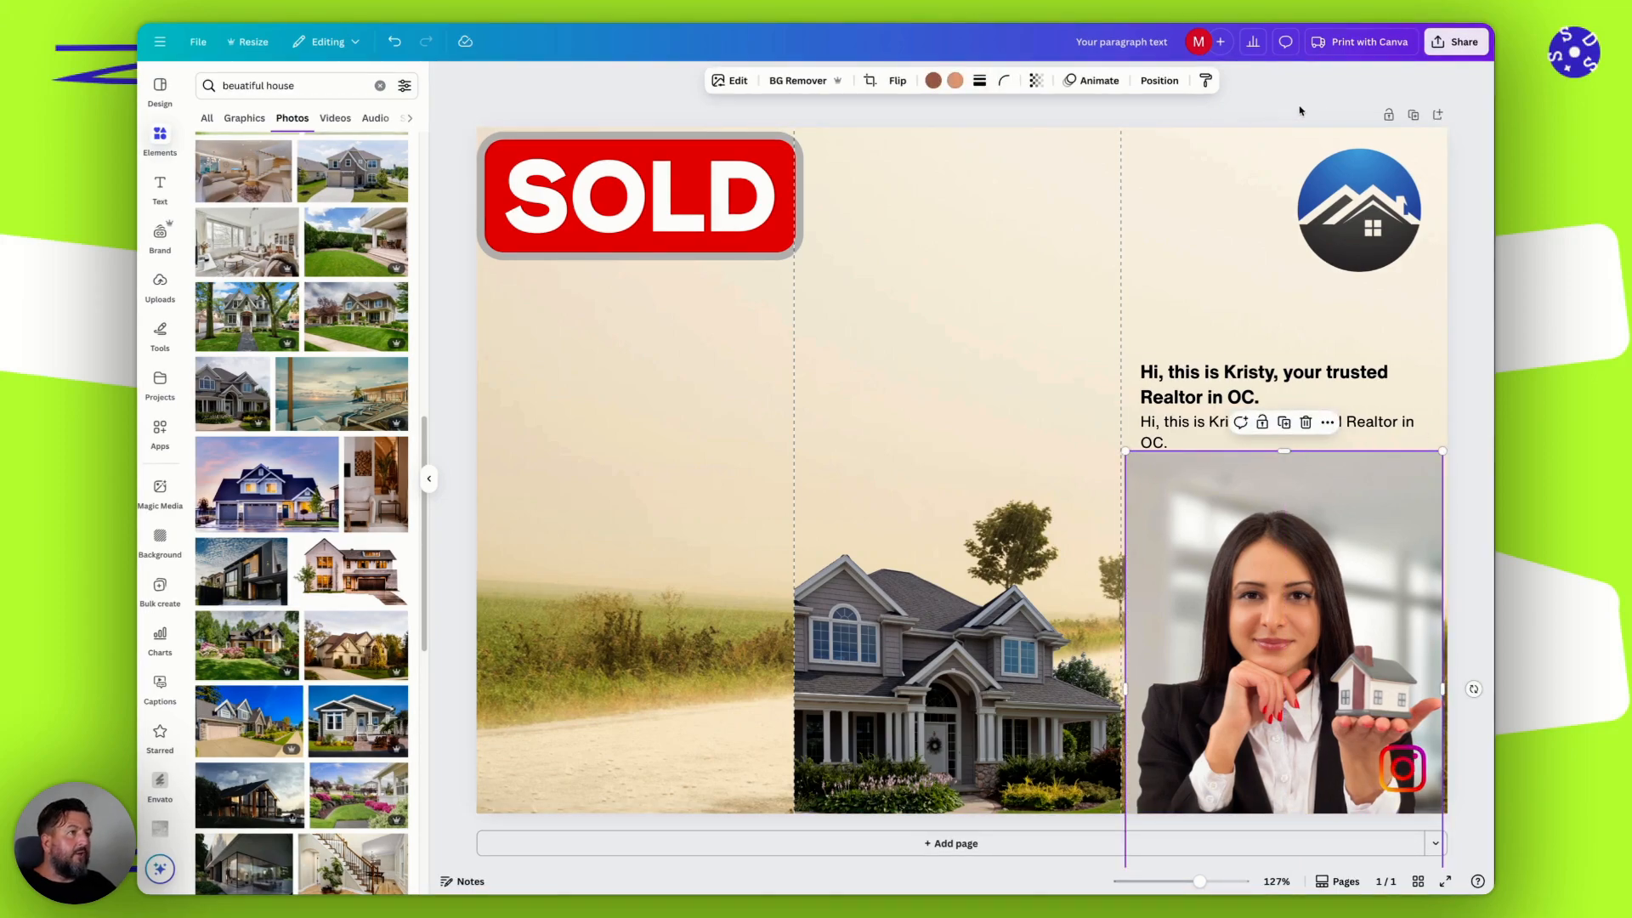
Open the design's sharing options and set its access level to Anyone with the link.
{"action": "left_click", "coordinate": [1455, 43]}
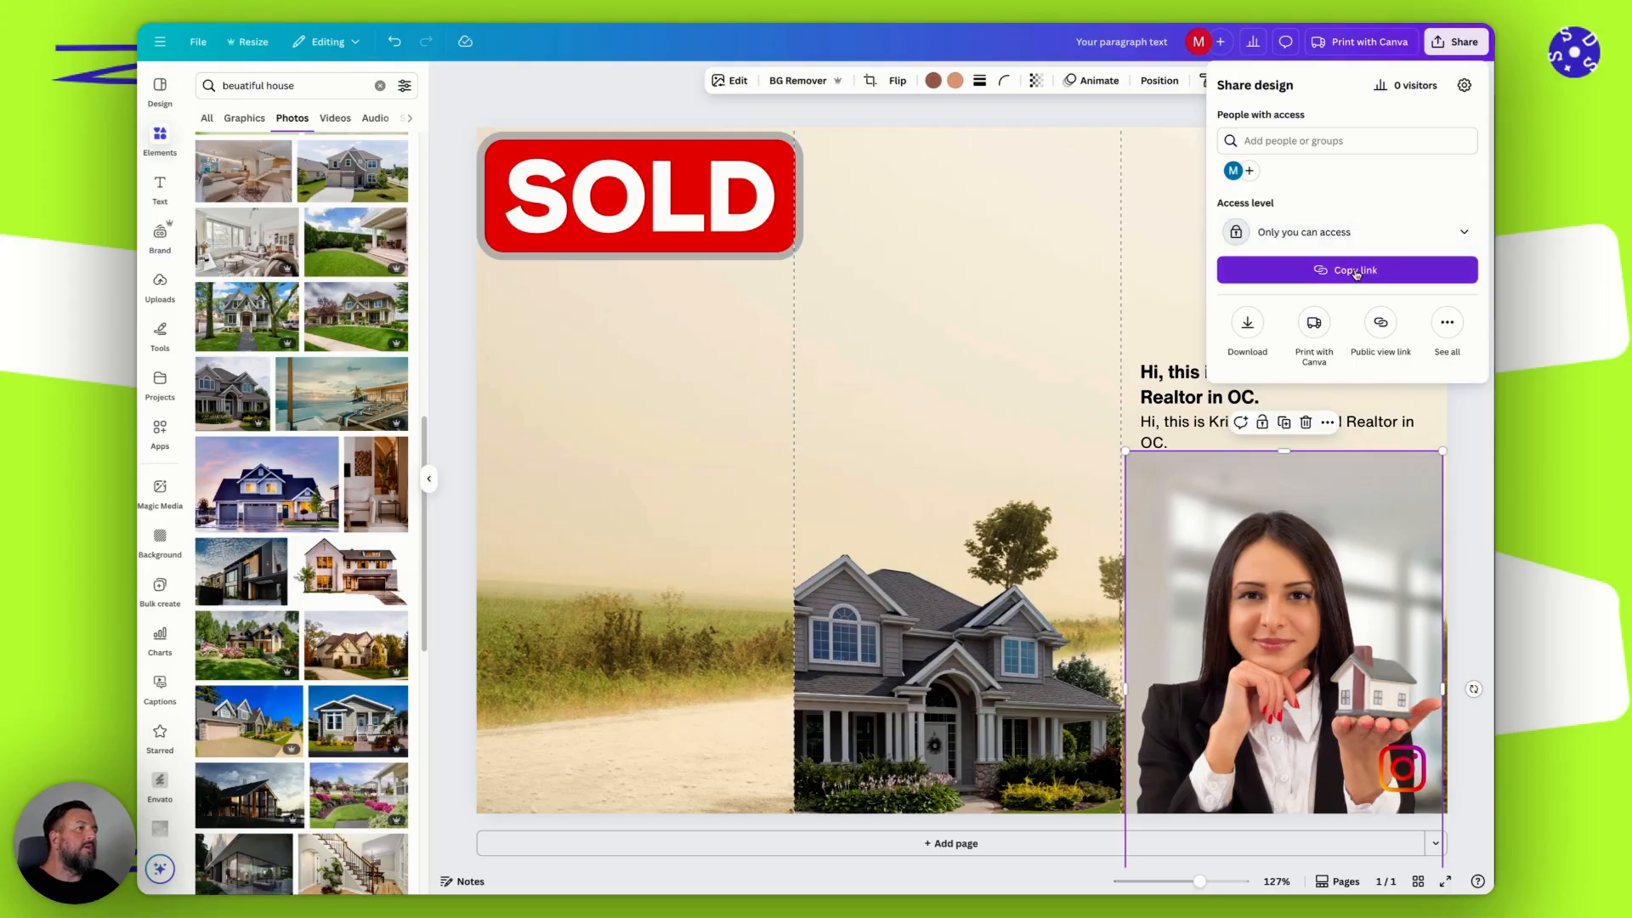
{"action": "left_click", "coordinate": [1382, 228]}
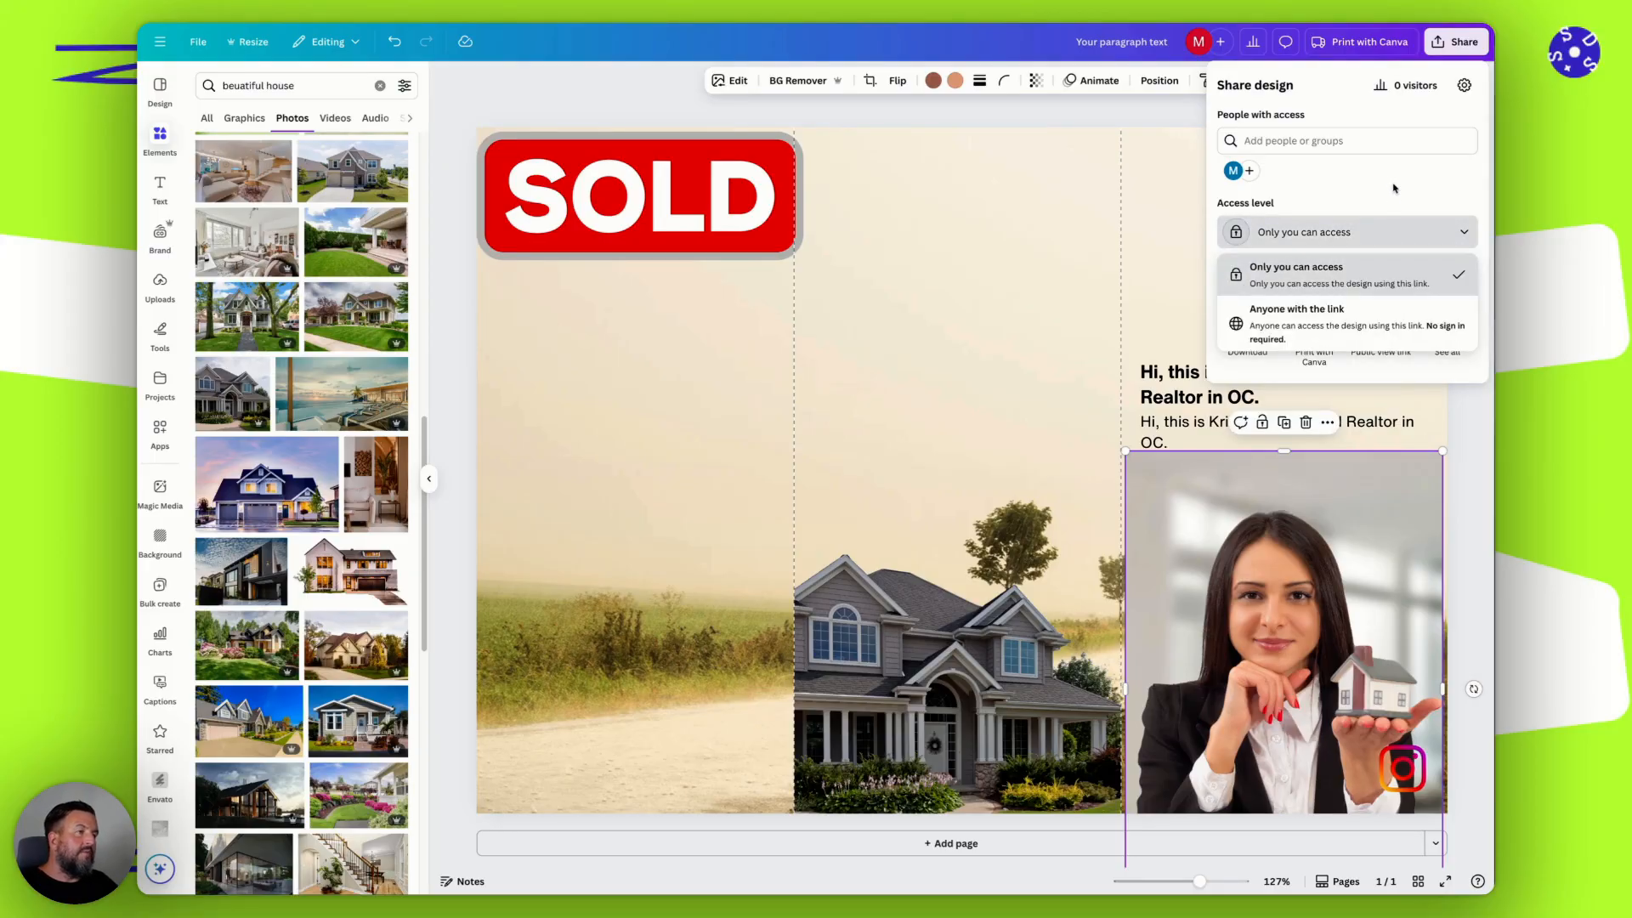
{"action": "left_click", "coordinate": [1347, 309]}
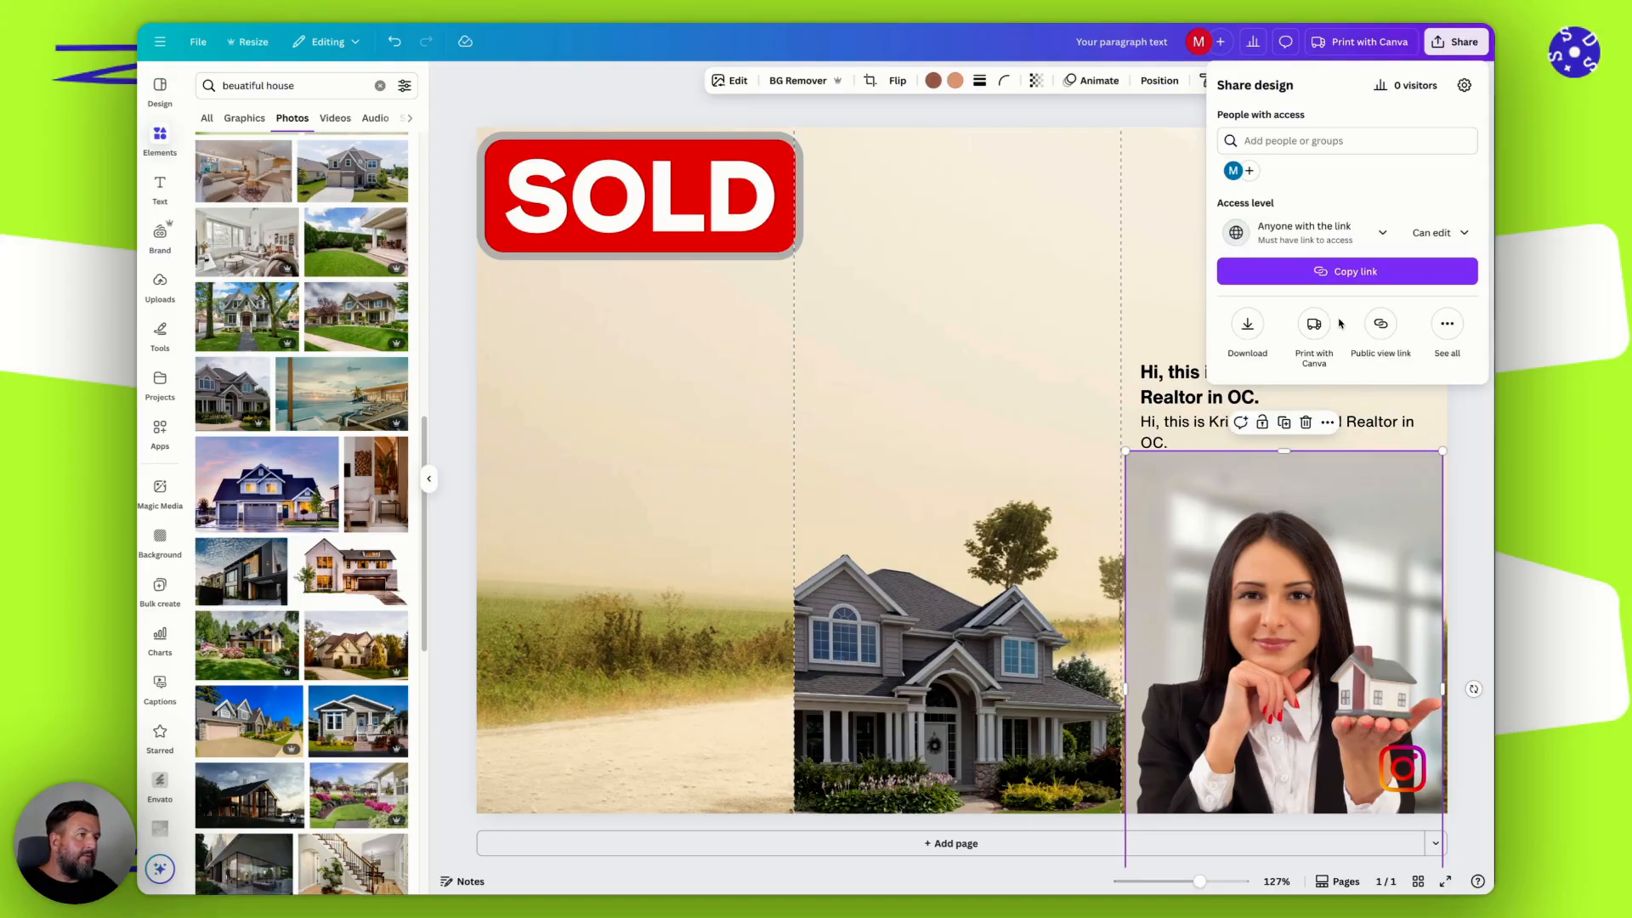
Try the Can comment permission for the shared link and return the permission to Can edit.
{"action": "left_click", "coordinate": [1441, 234]}
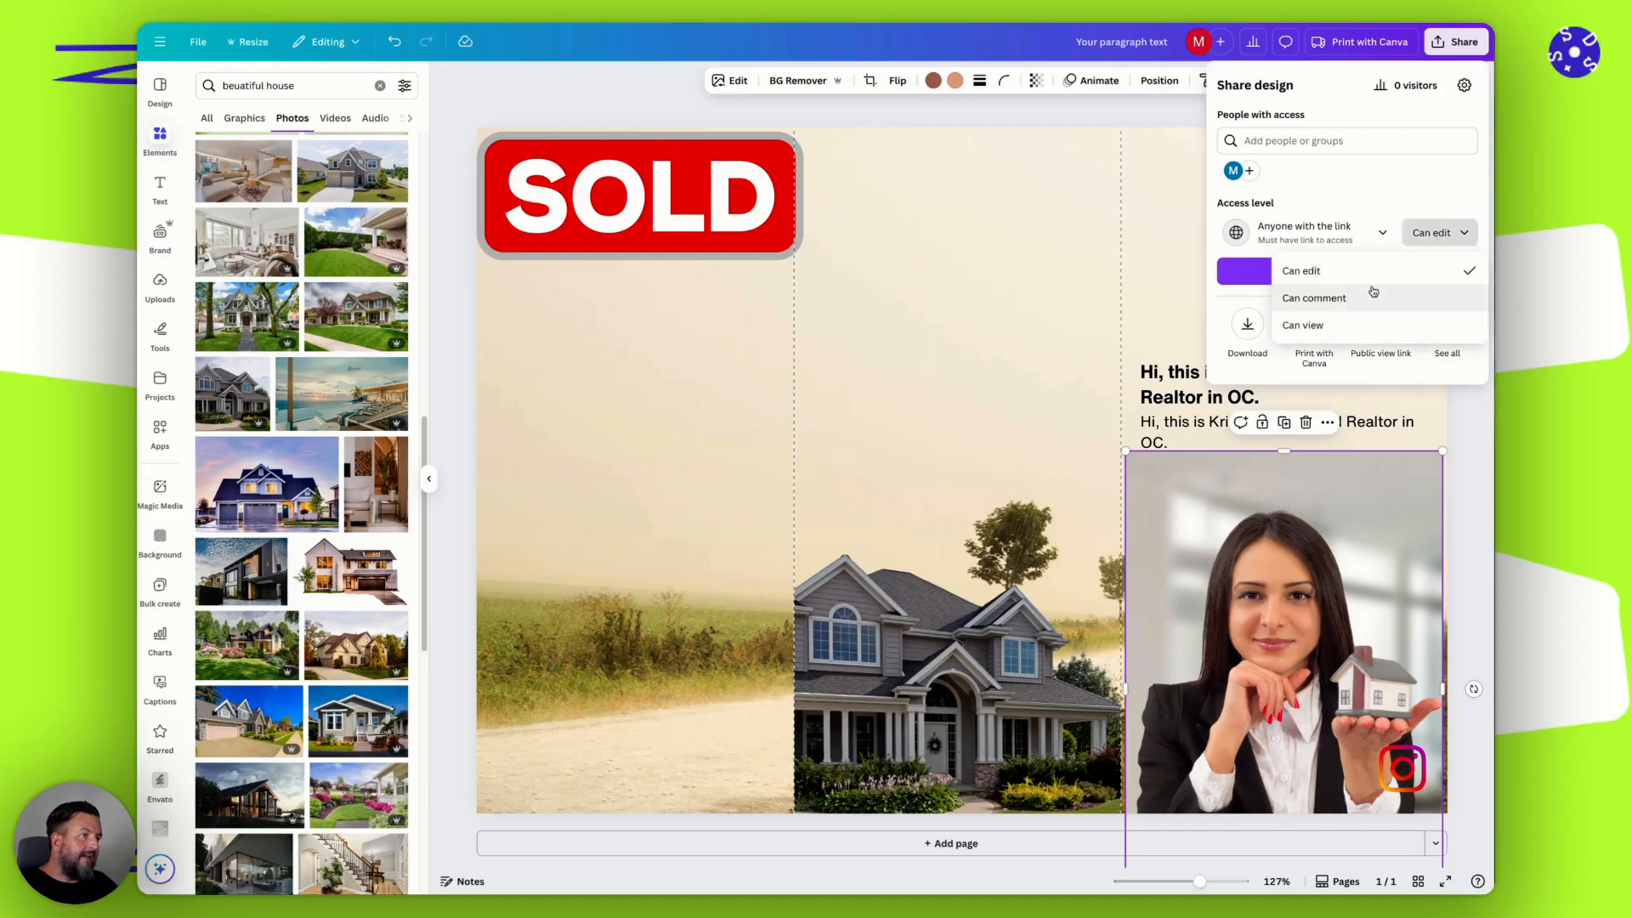
{"action": "left_click", "coordinate": [1337, 306]}
{"action": "left_click", "coordinate": [1426, 235]}
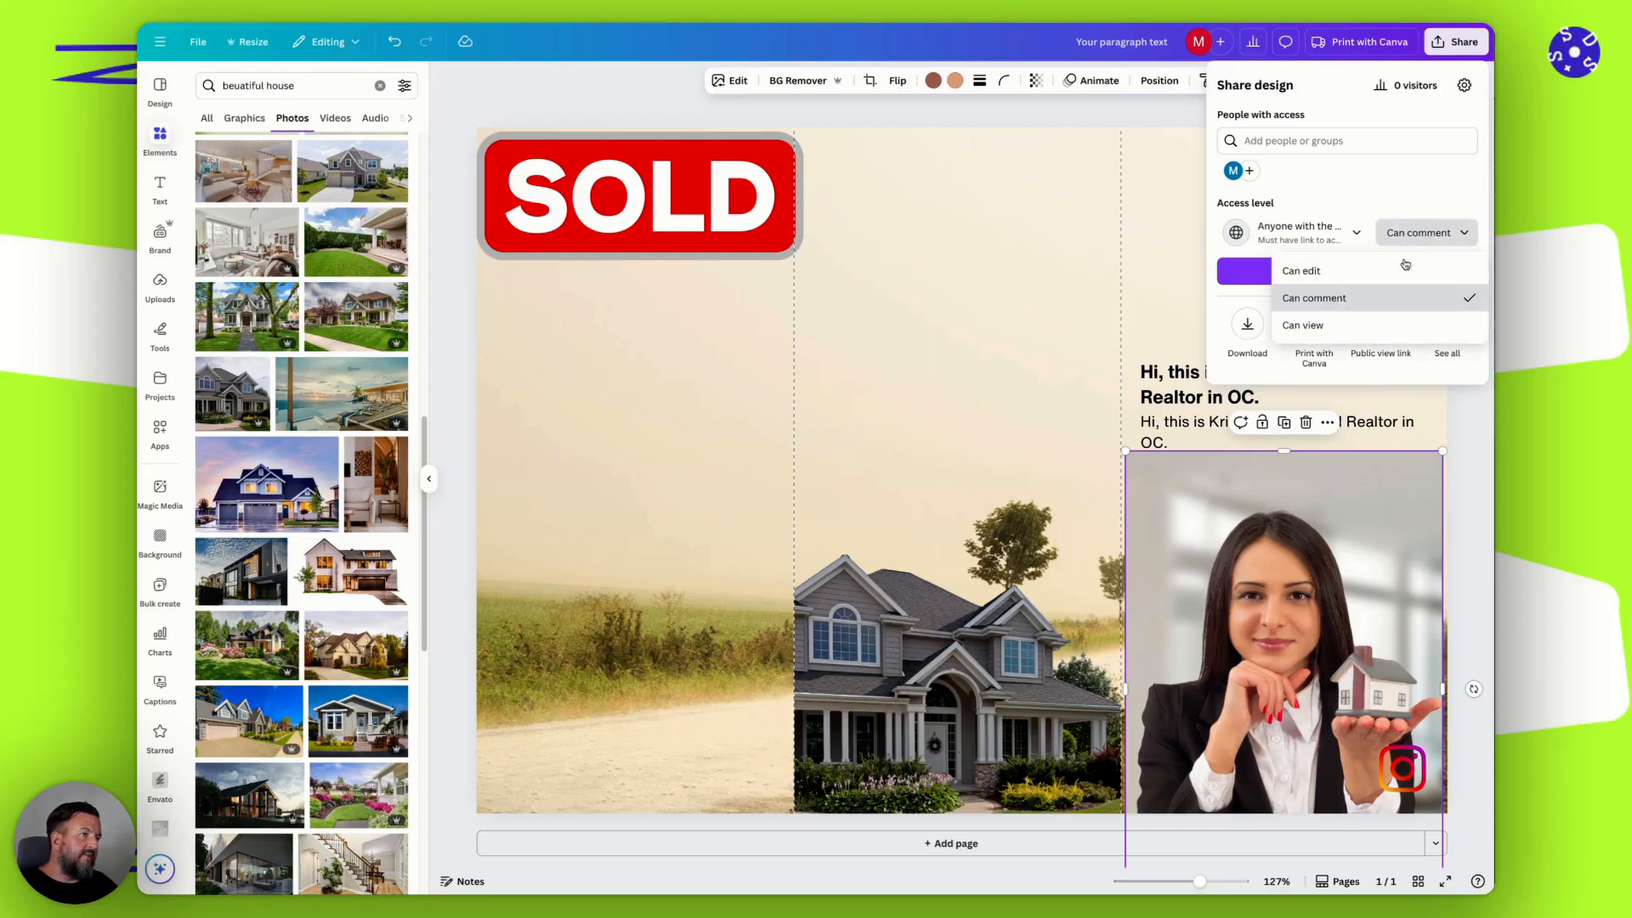
{"action": "left_click", "coordinate": [1368, 301]}
{"action": "left_click", "coordinate": [1354, 231]}
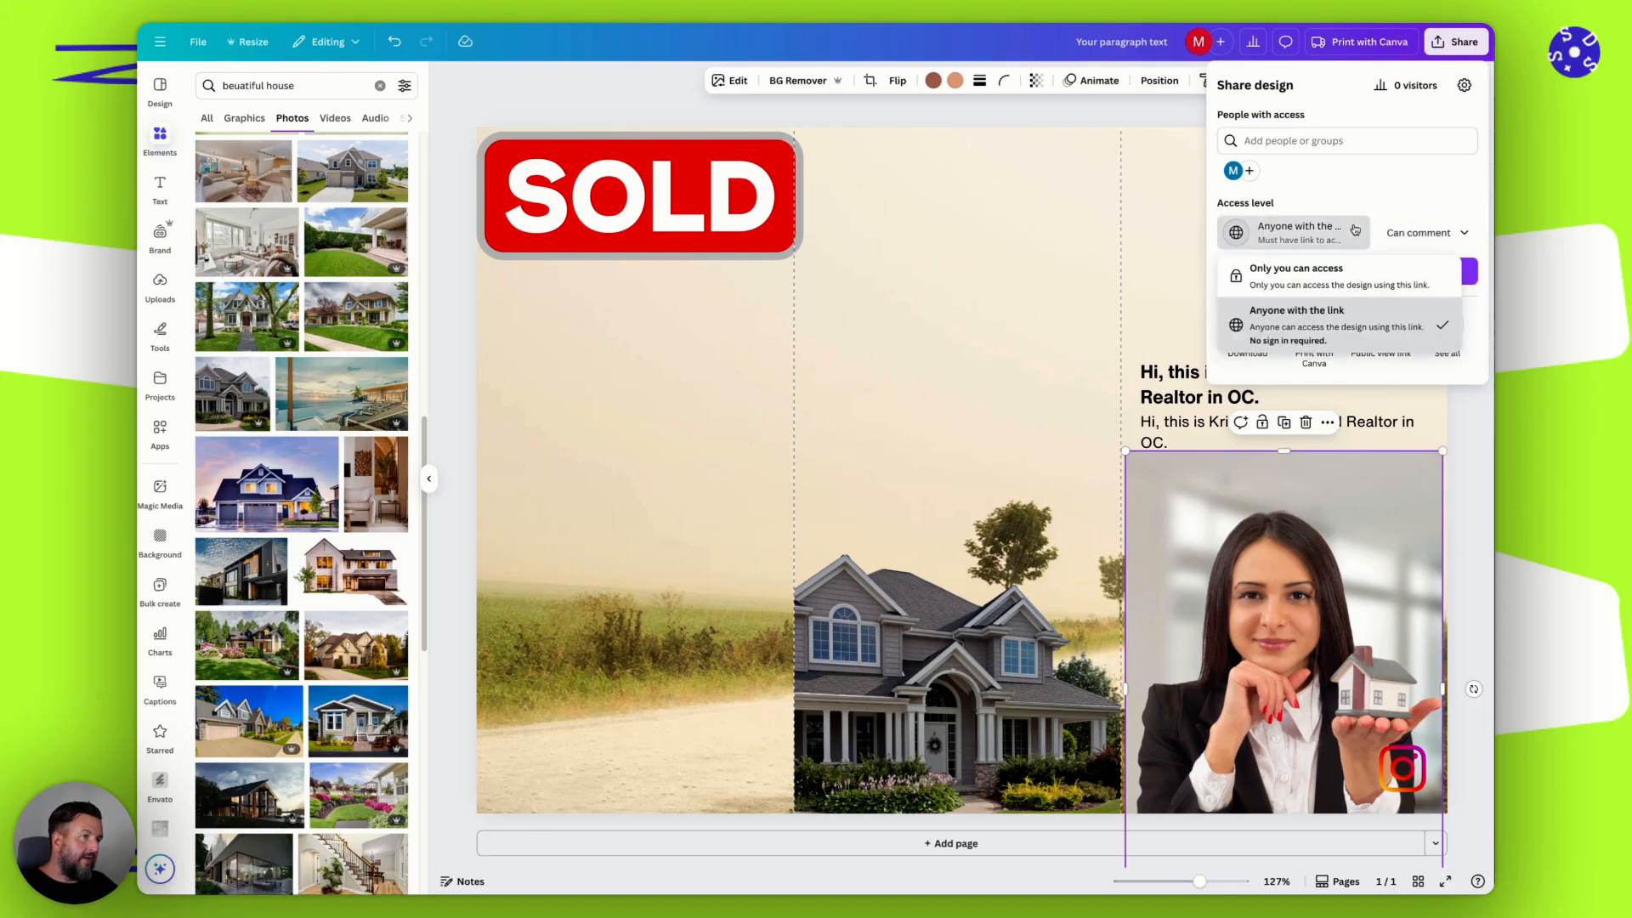
{"action": "left_click", "coordinate": [1380, 182]}
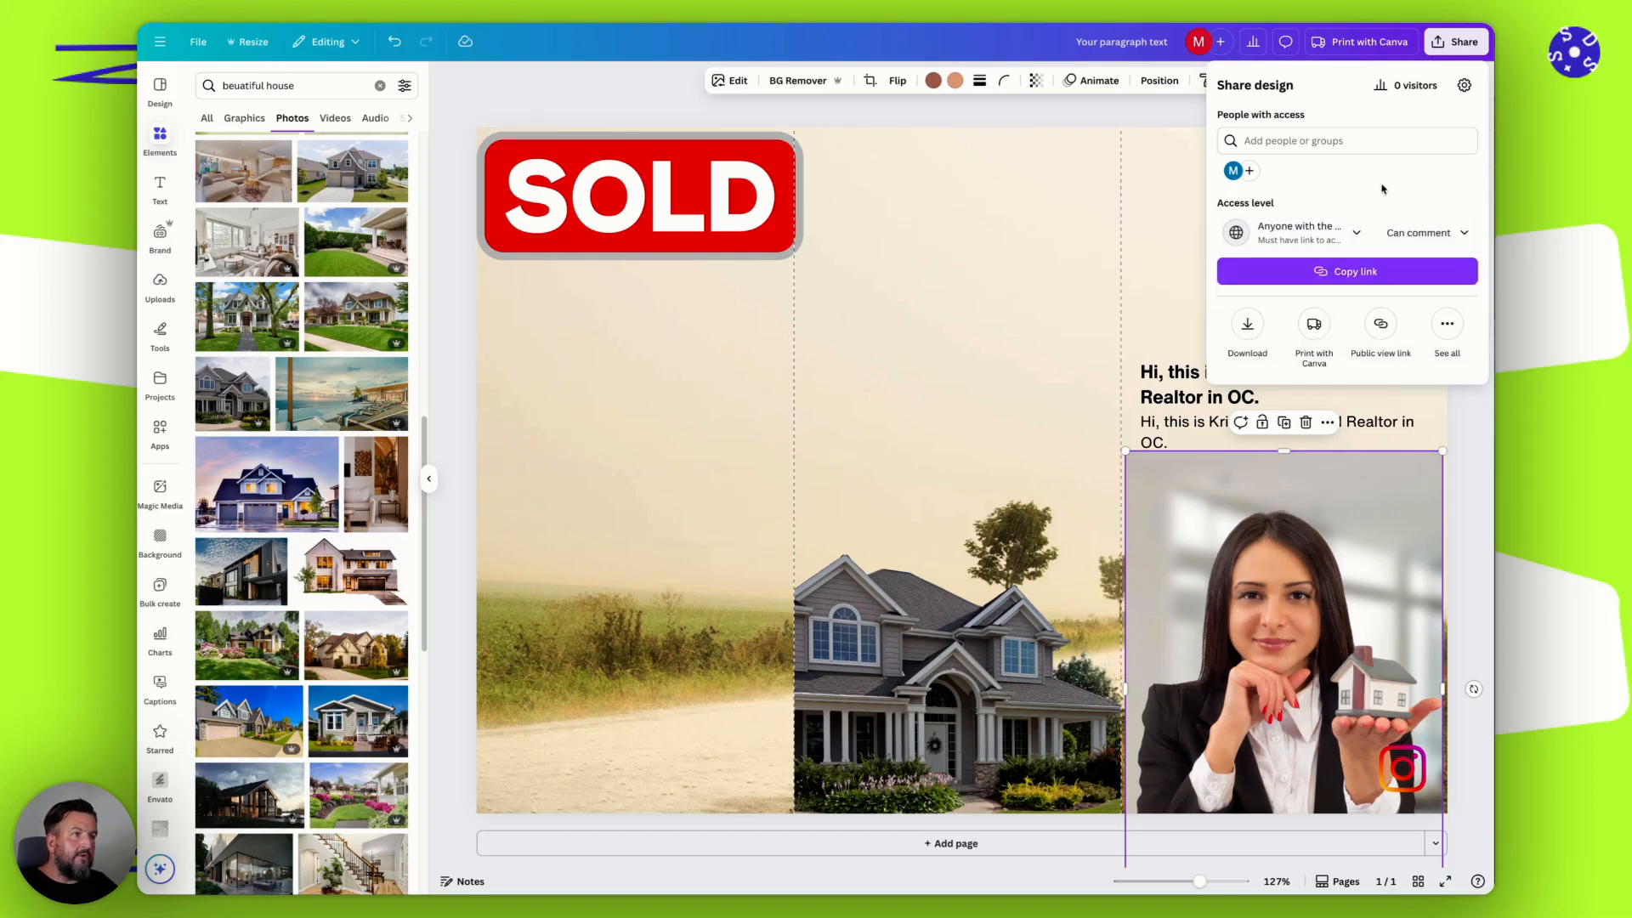
{"action": "left_click", "coordinate": [1426, 232]}
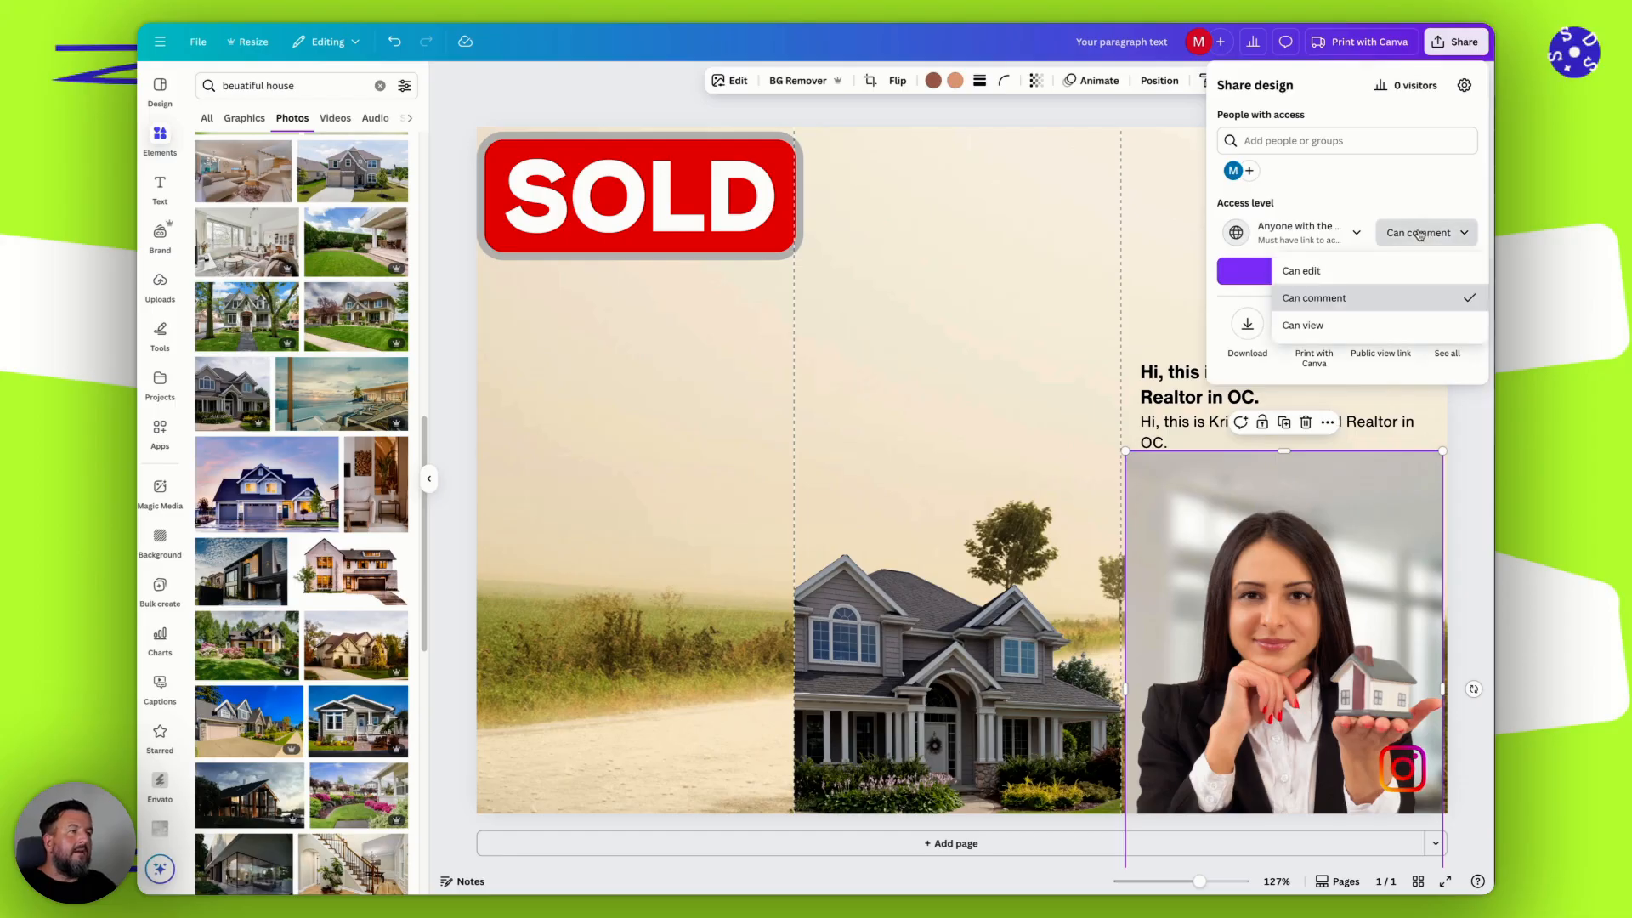
{"action": "left_click", "coordinate": [1353, 273]}
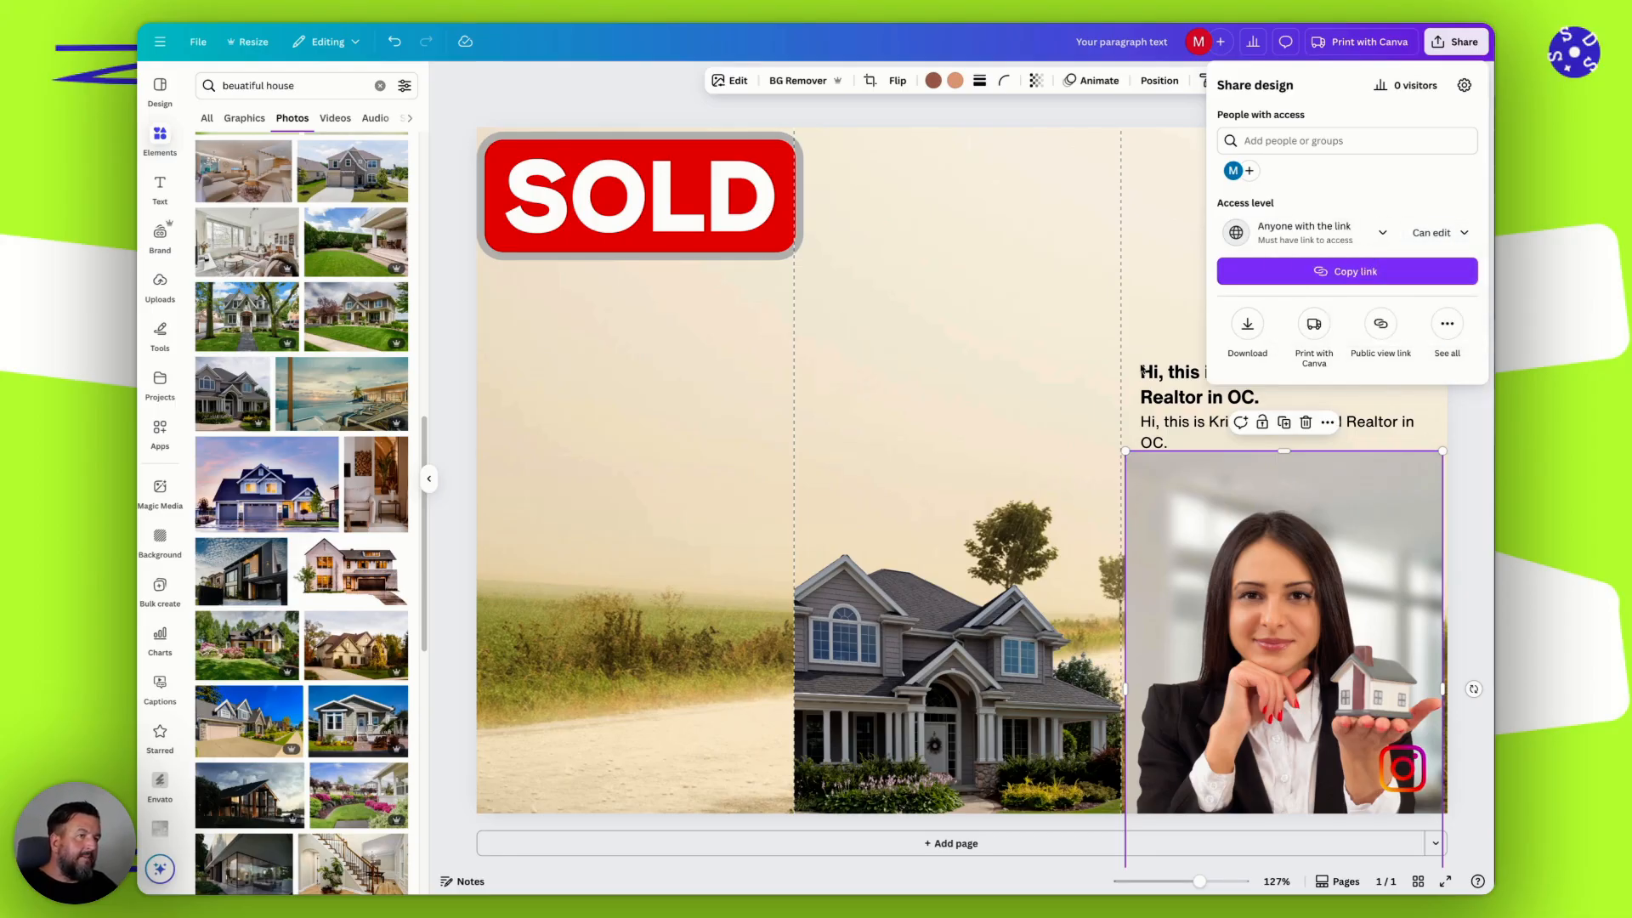
Shift the gray house photo at the bottom of the middle panel slightly to the right.
{"action": "left_click", "coordinate": [960, 663]}
{"action": "mouse_move", "coordinate": [960, 663]}
{"action": "left_mouse_down"}
{"action": "mouse_move", "coordinate": [1070, 663]}
{"action": "mouse_move", "coordinate": [980, 668]}
{"action": "left_mouse_up"}
Copy the design's share link and look at the option for adding people with access.
{"action": "left_click", "coordinate": [1456, 42]}
{"action": "left_click", "coordinate": [1347, 271]}
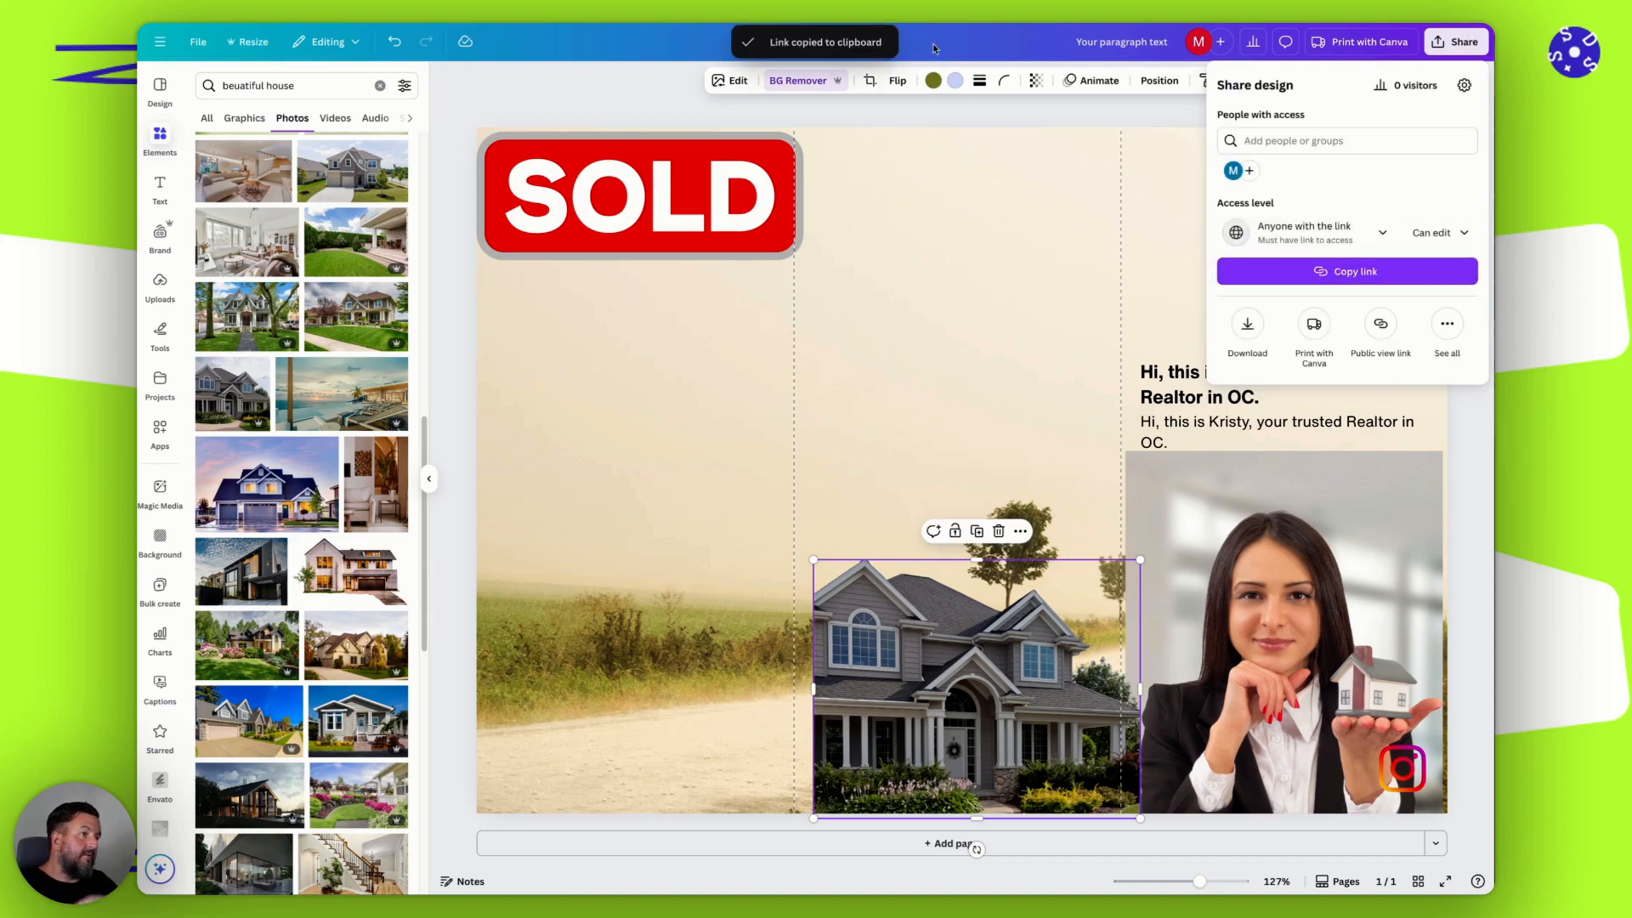
{"action": "left_click", "coordinate": [1251, 173]}
{"action": "left_click", "coordinate": [1226, 83]}
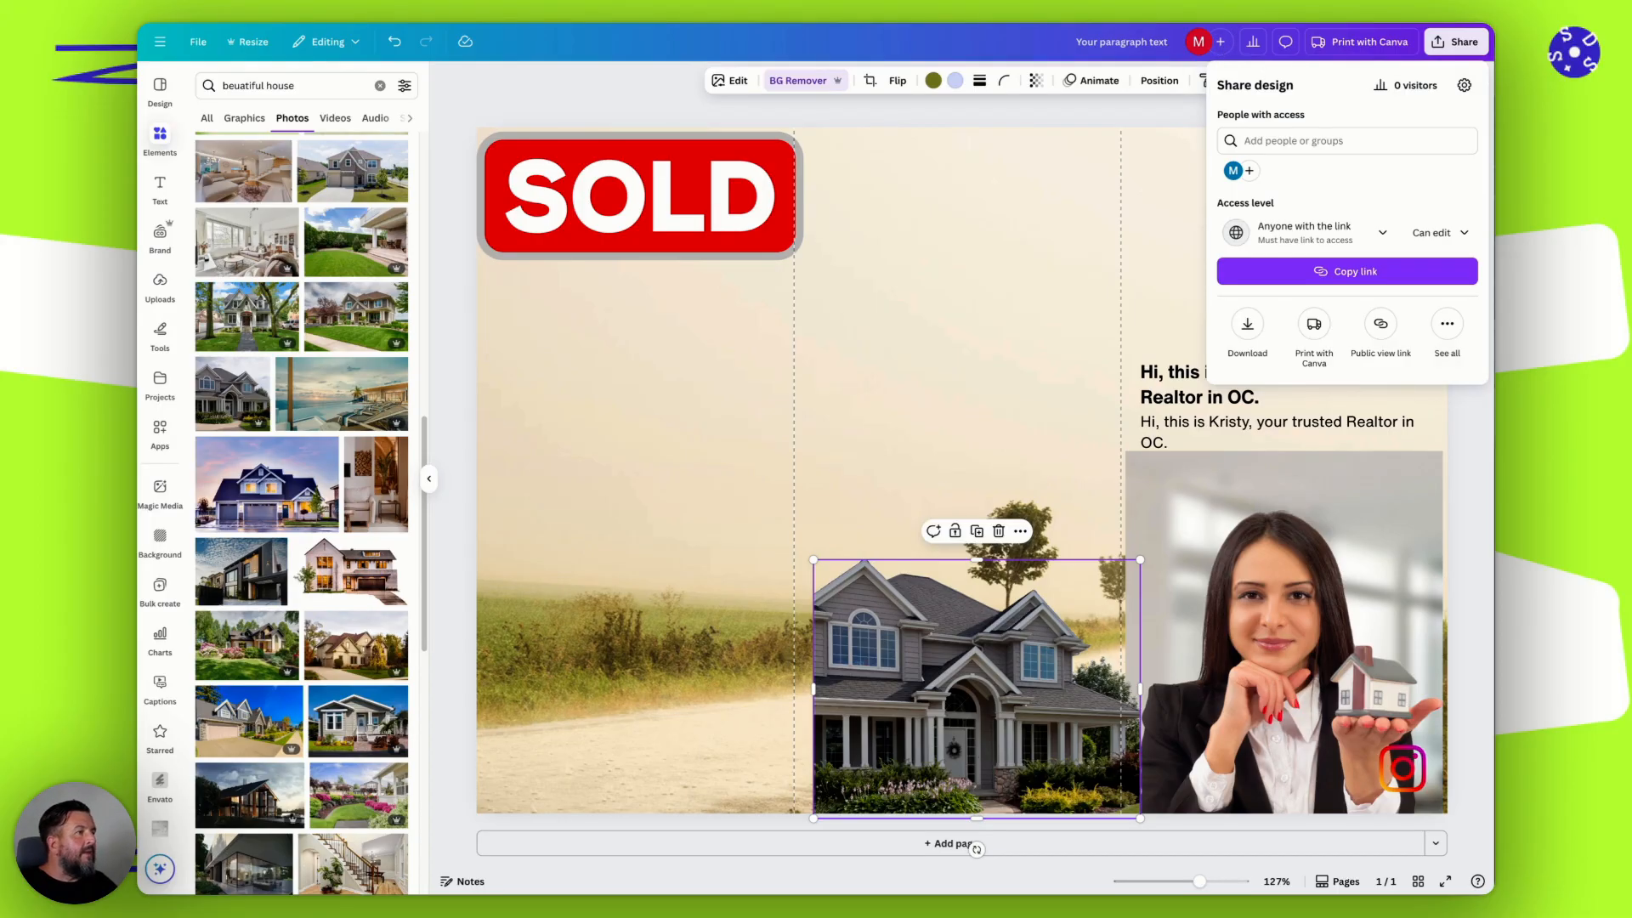
Return to the design and reopen its sharing options.
{"action": "left_click", "coordinate": [1002, 229]}
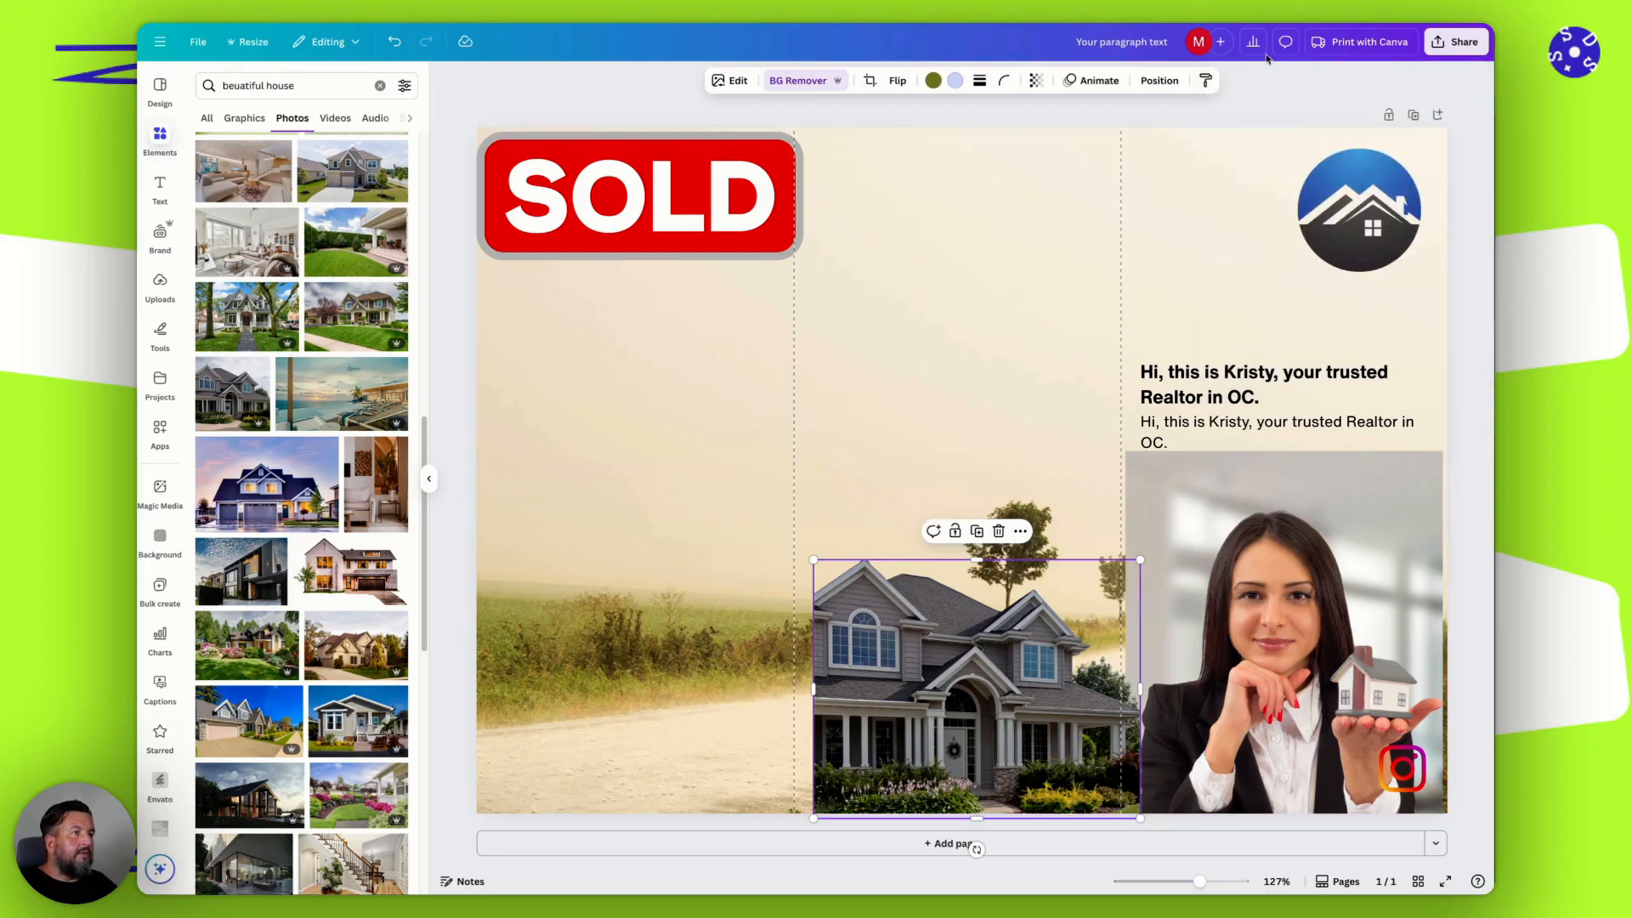
{"action": "left_click", "coordinate": [1469, 46]}
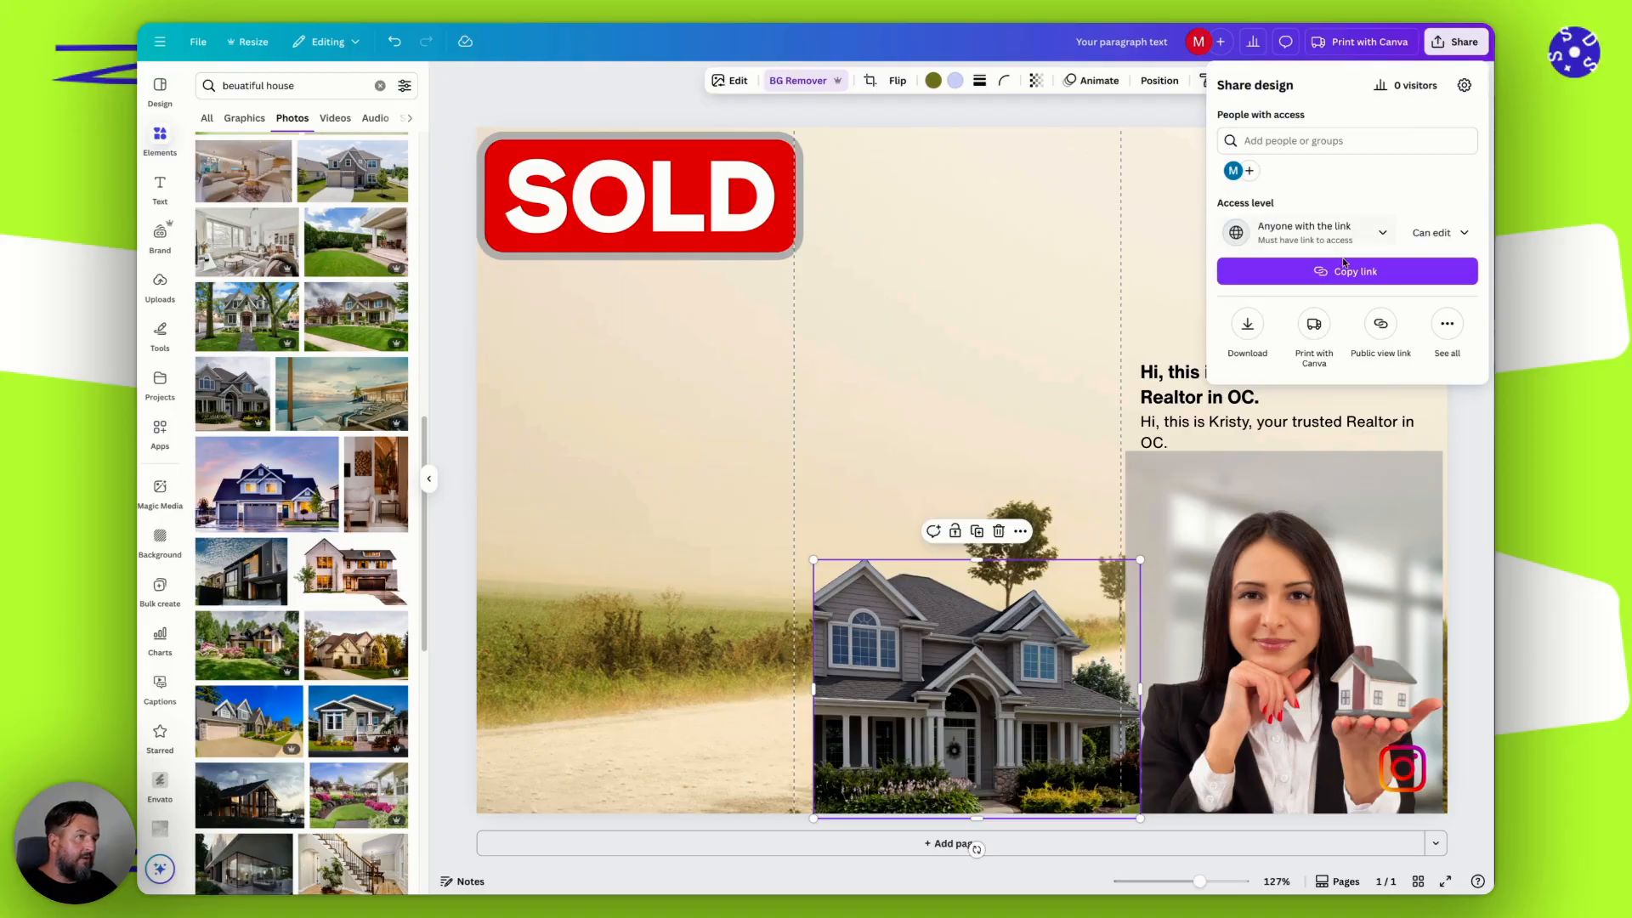